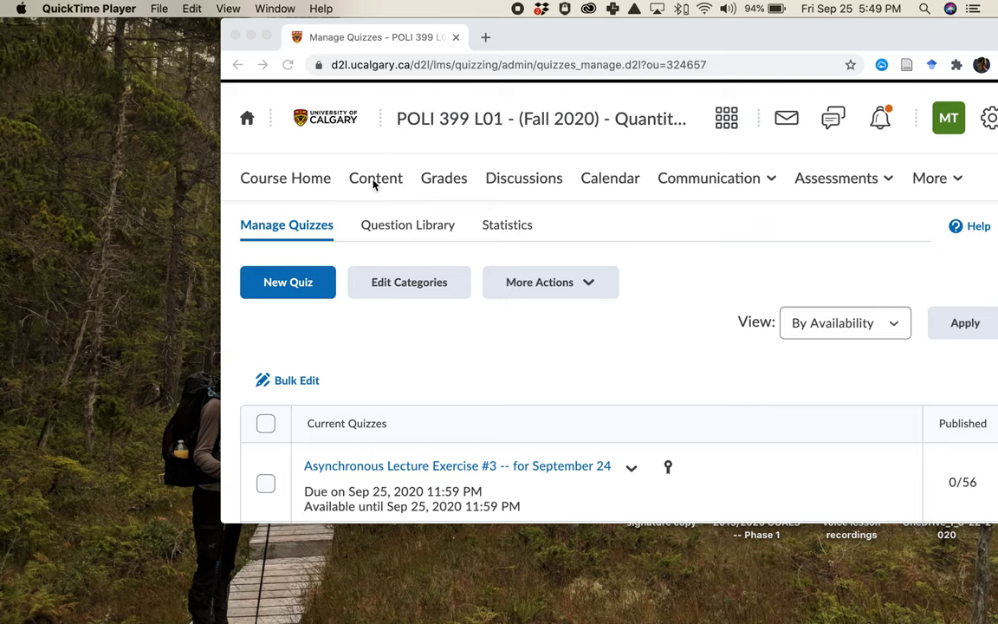
Open the Tutorials: weekly content module in the POLI 399 course content
click(373, 184)
click(377, 187)
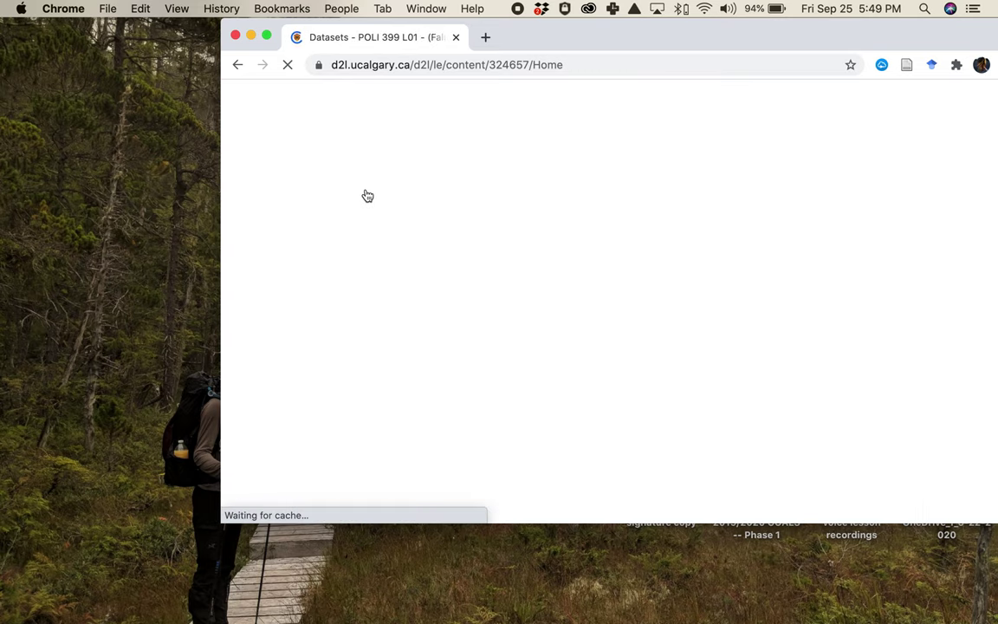
drag(686, 38, 660, 38)
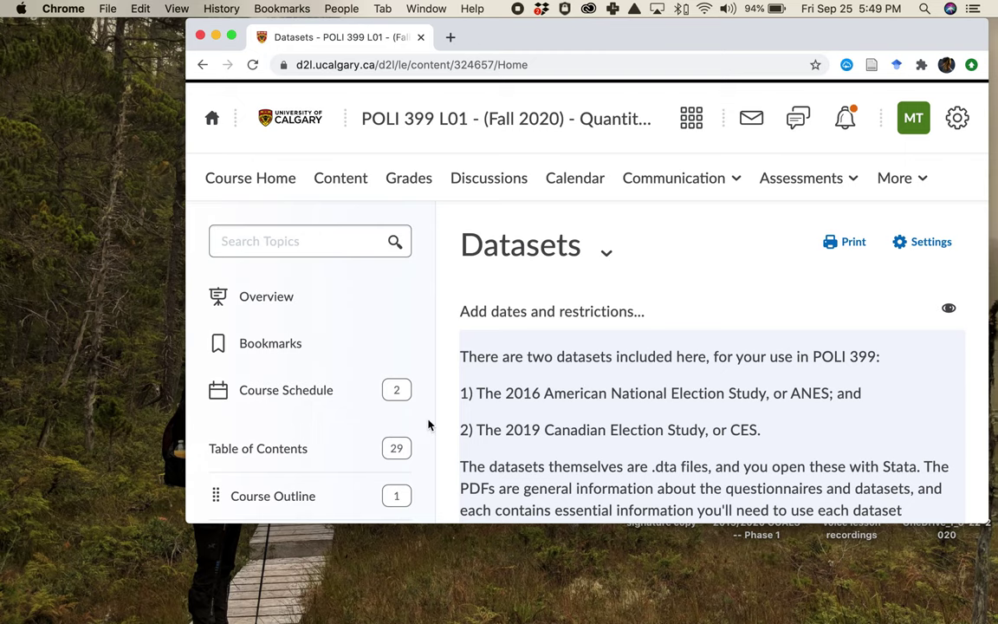
scroll(428, 424, down, 10)
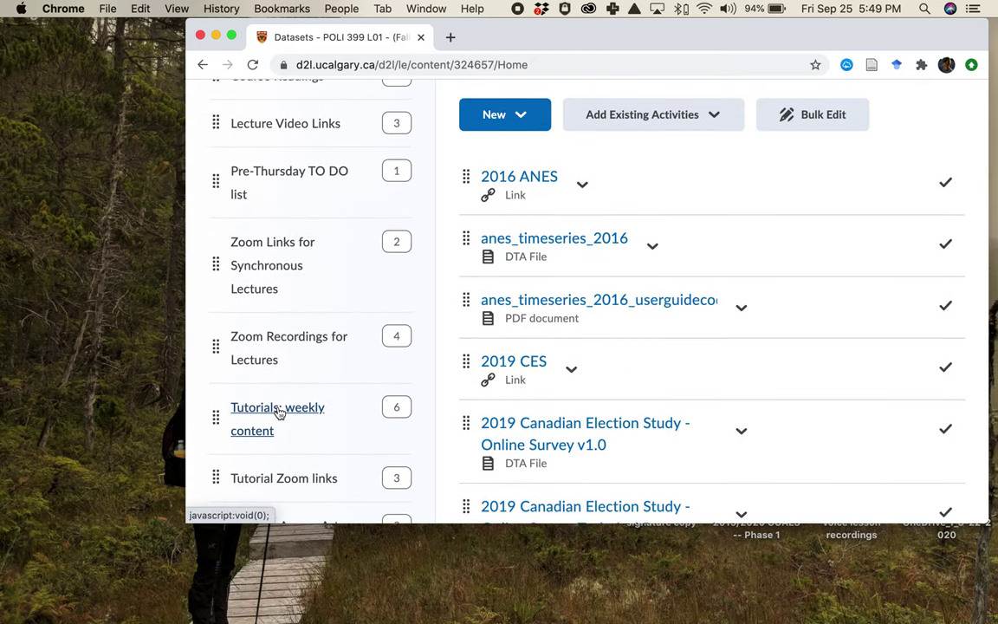
click(261, 415)
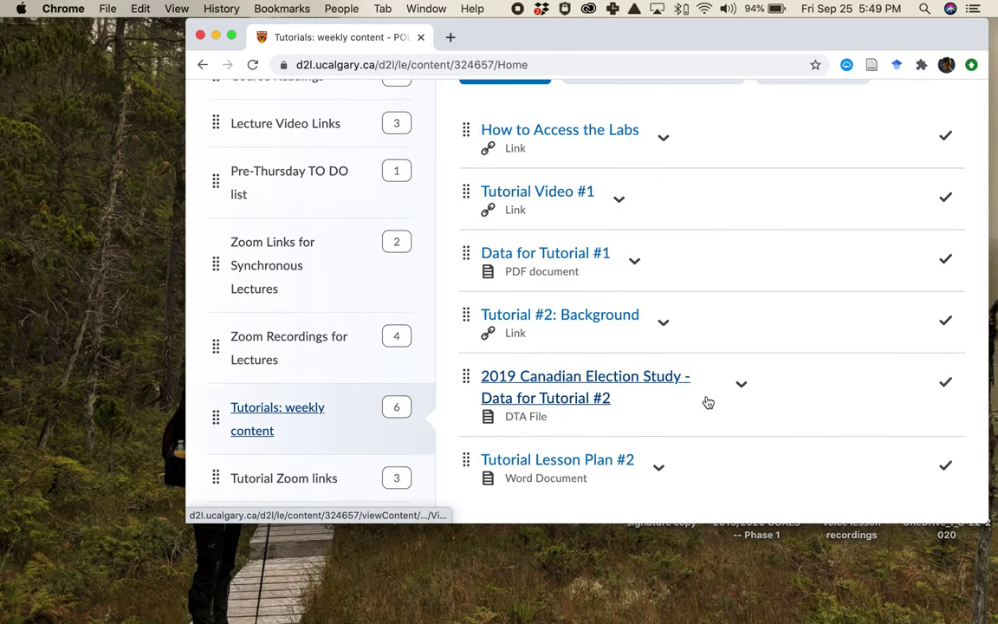
scroll(676, 373, down, 4)
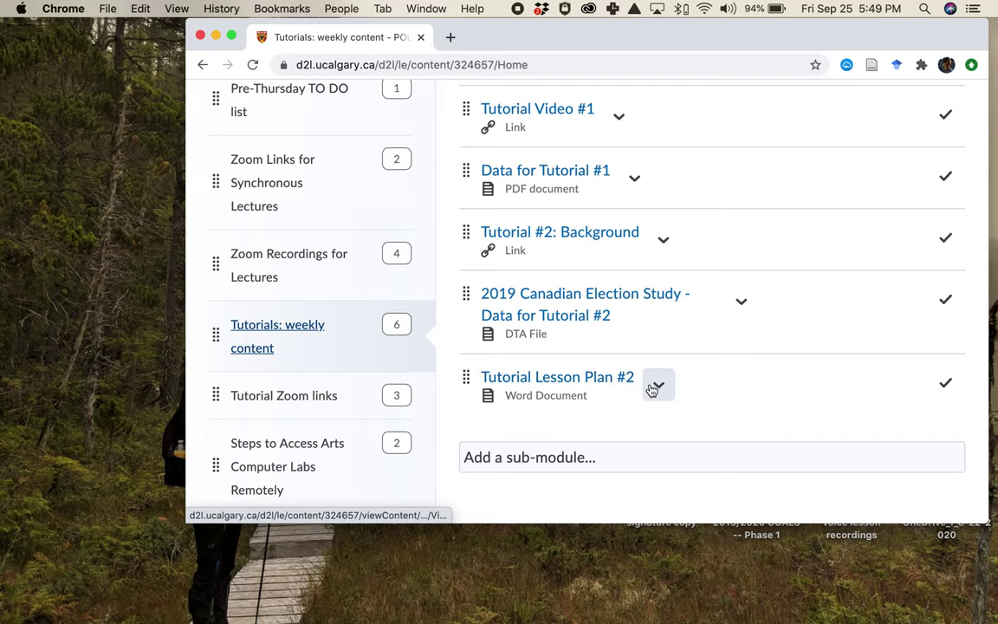
Open Tutorial Lesson Plan #2 and read through the Tutorial Assignment 2 instructions
click(606, 383)
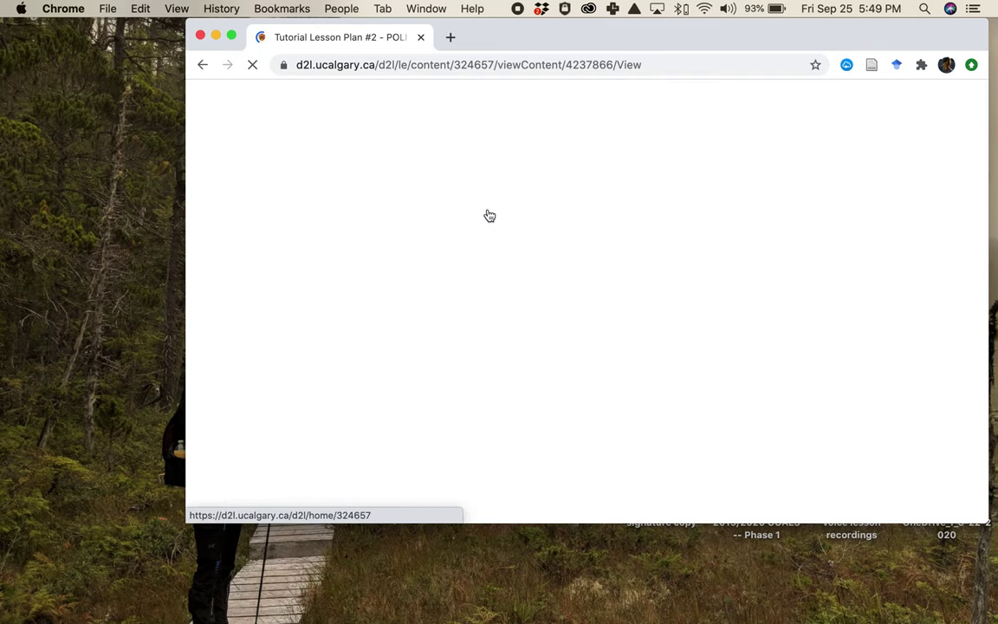
scroll(611, 279, down, 5)
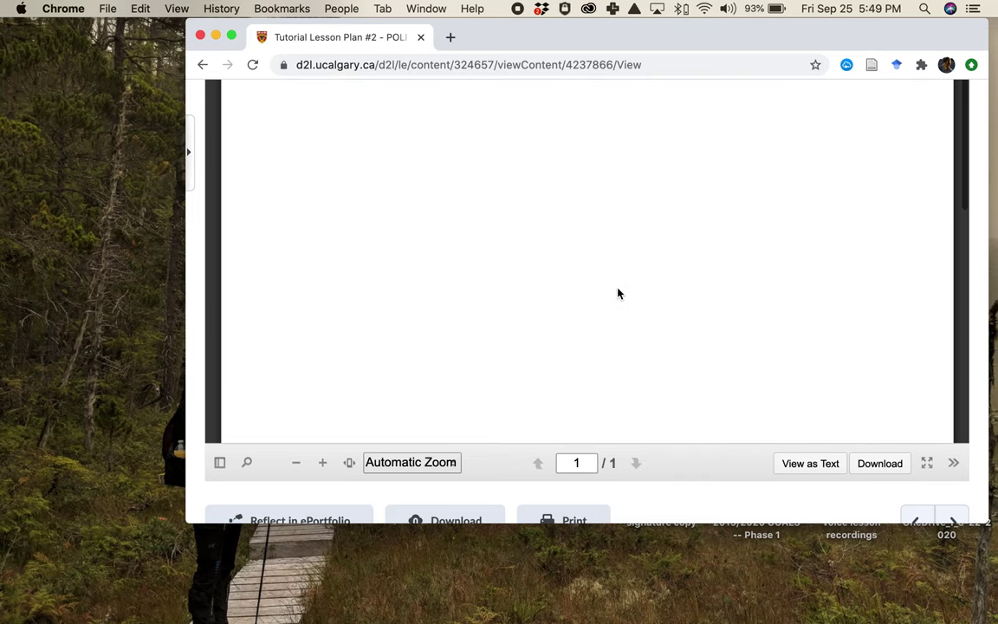
scroll(609, 260, down, 7)
scroll(609, 254, up, 5)
scroll(608, 252, down, 10)
scroll(608, 253, up, 2)
scroll(608, 252, up, 8)
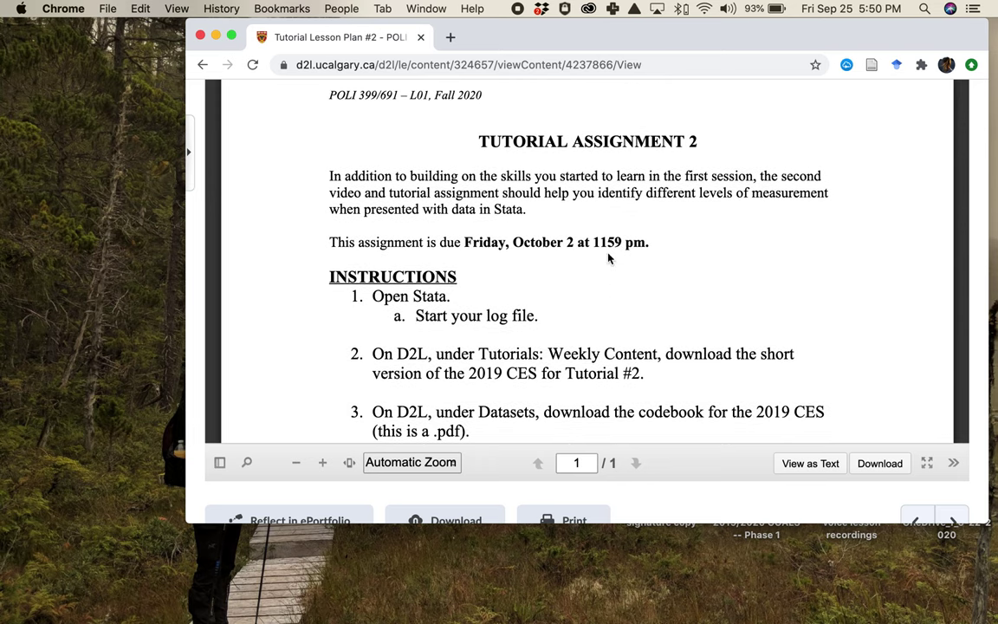
Switch to Stata and begin a formatted log in the Tutorial #2 folder, overwriting the existing log named with the surname and "POLI 399 Tutorial #2"
mouse_move(130, 616)
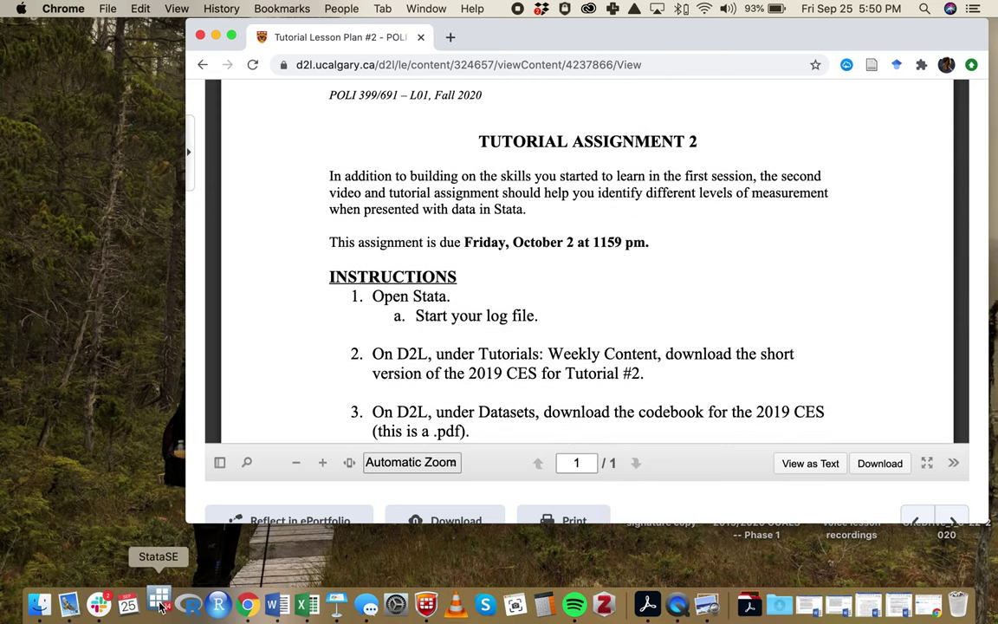
click(160, 605)
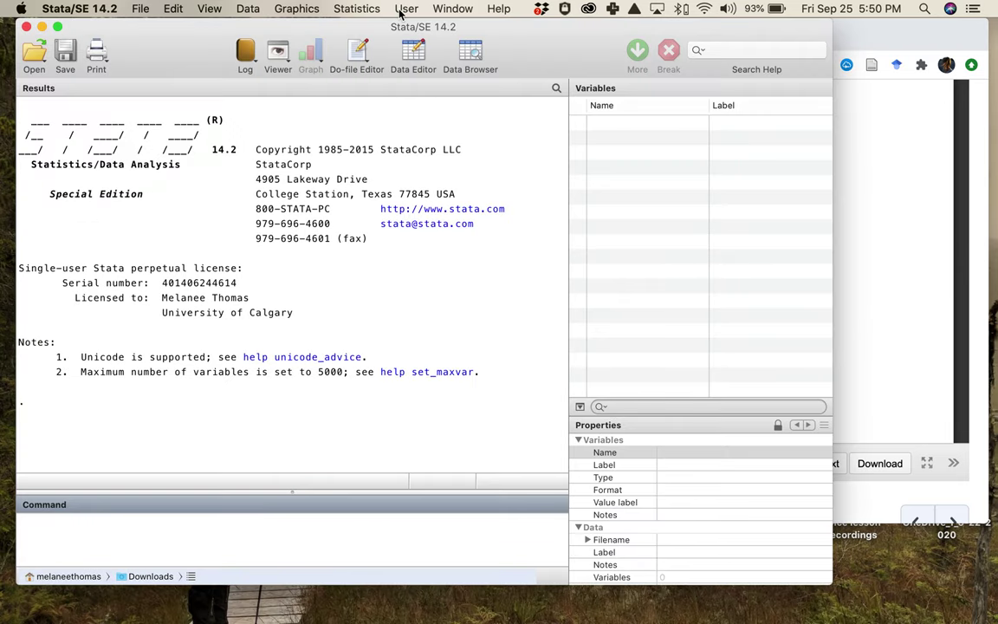
click(249, 55)
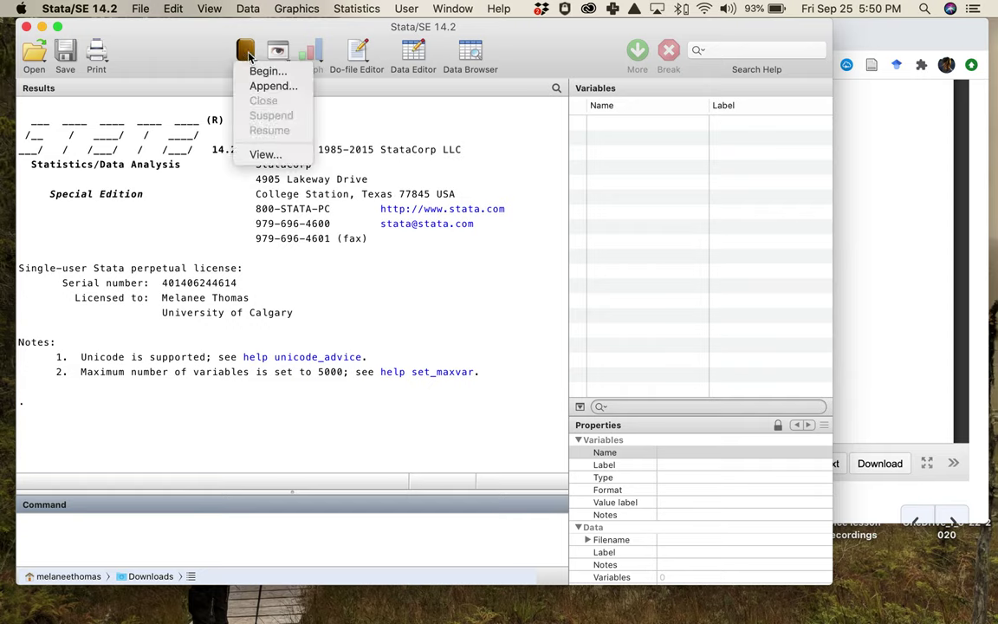
click(258, 73)
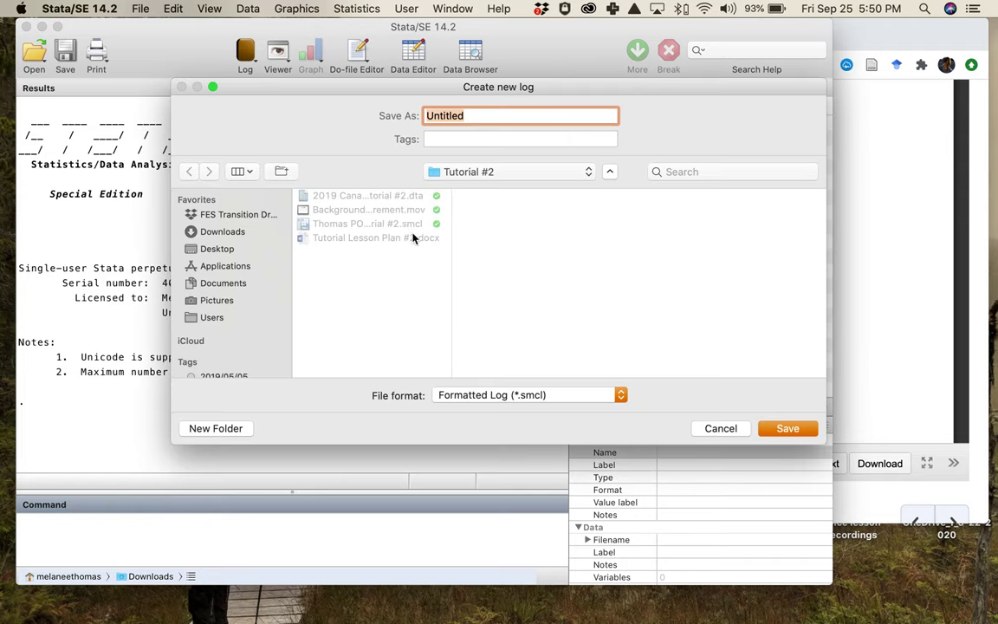
click(370, 224)
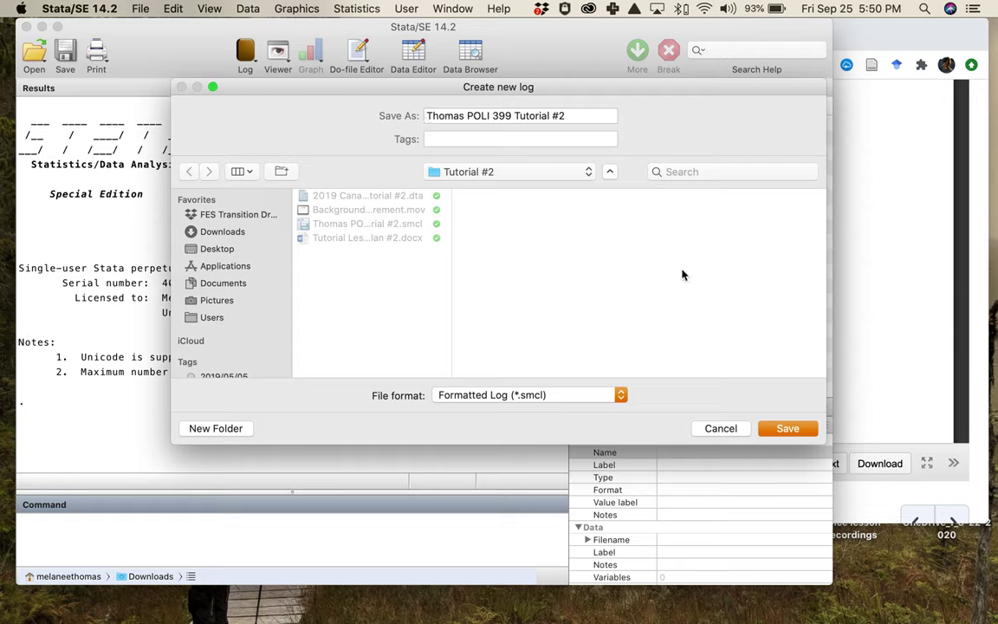
click(791, 429)
click(624, 192)
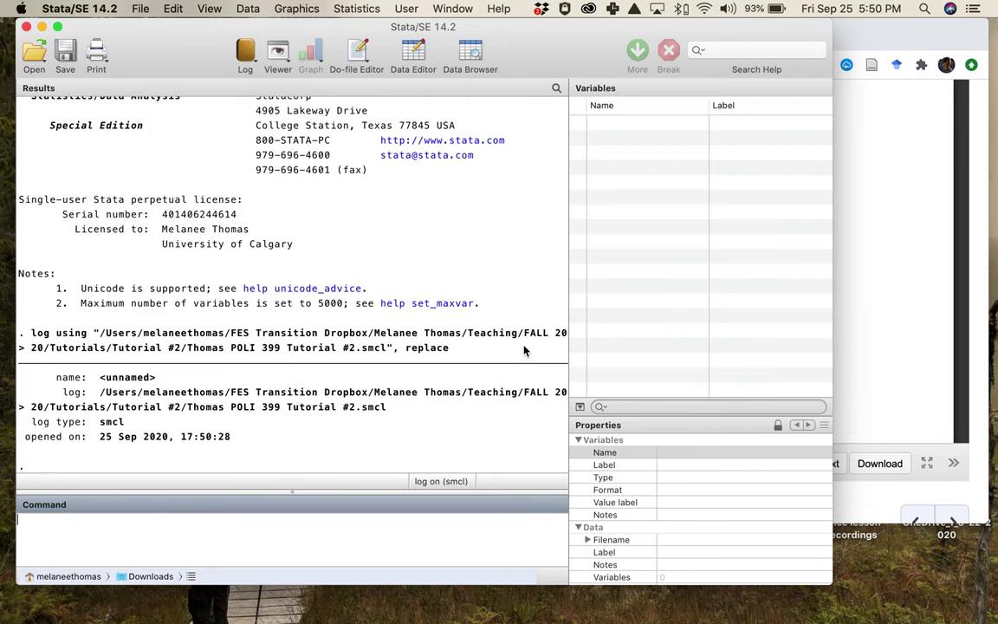
Switch to Chrome and return from the lesson plan to the Tutorials: weekly content module, where the Tutorial #2 data file is listed
click(945, 29)
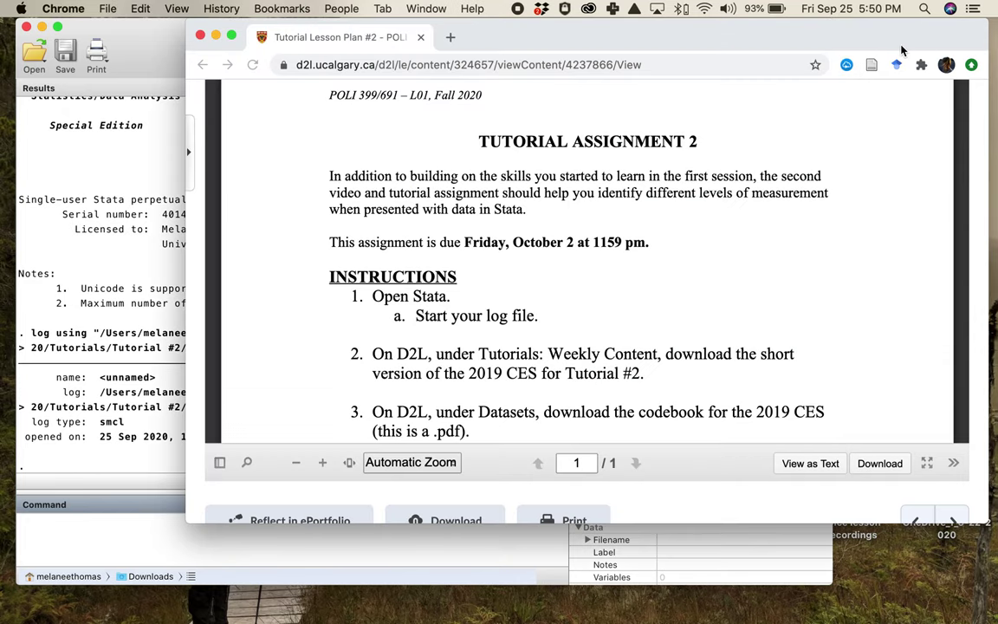
click(199, 65)
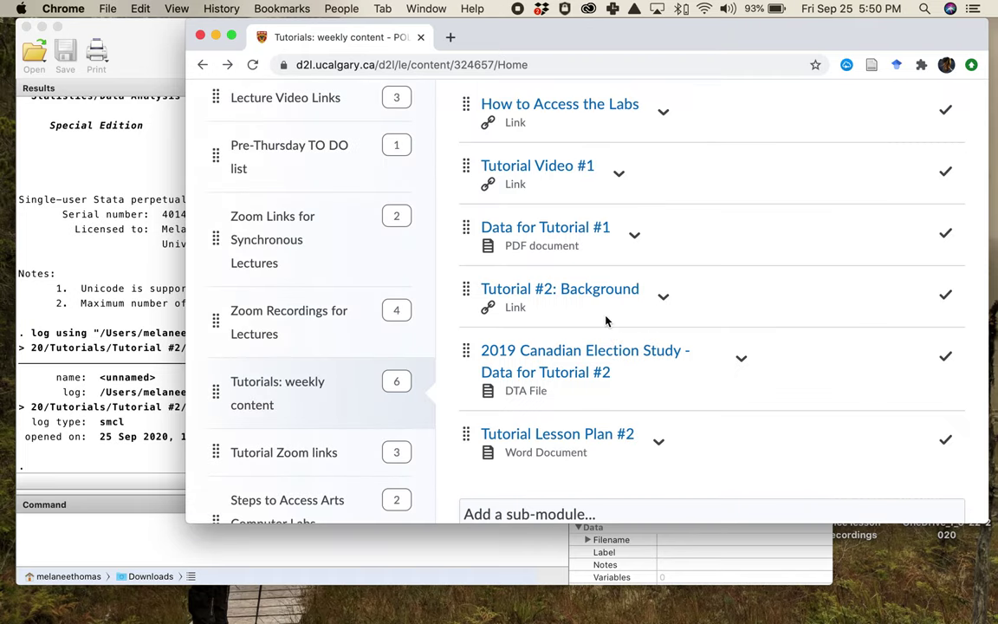
scroll(606, 321, down, 5)
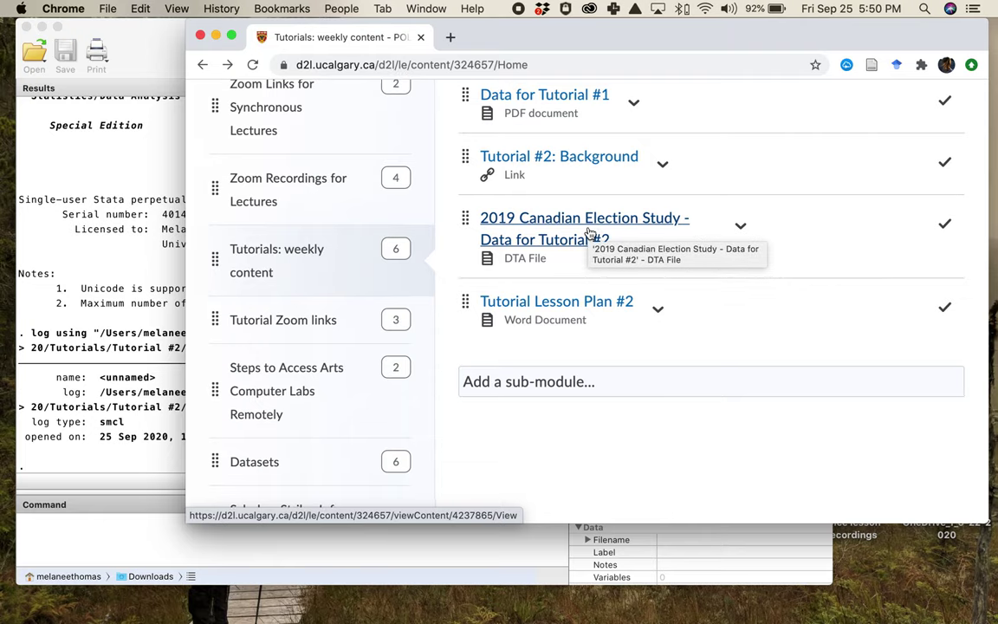
click(755, 233)
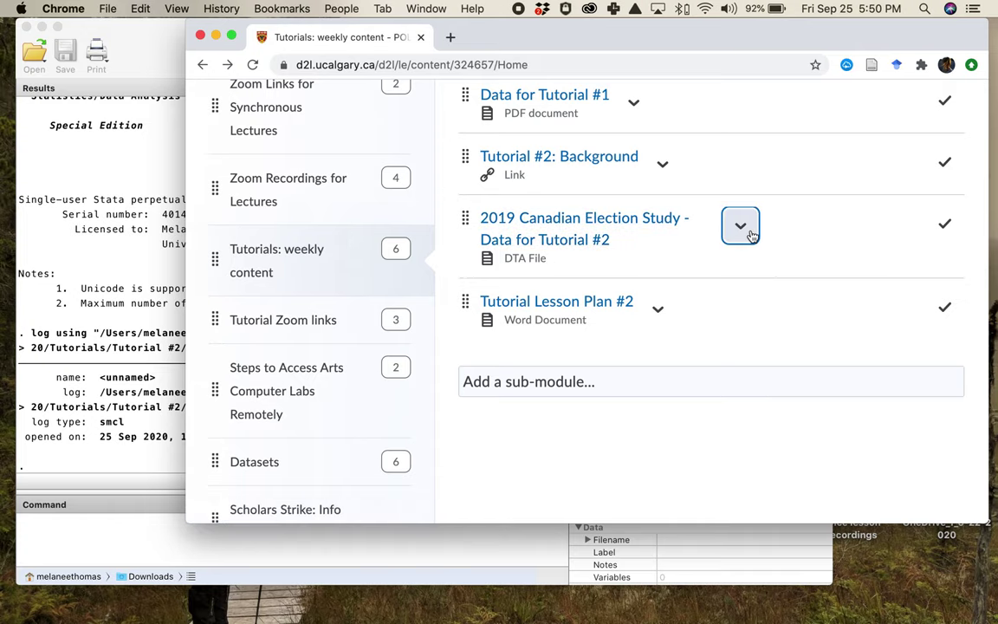
scroll(804, 405, down, 3)
scroll(804, 405, down, 2)
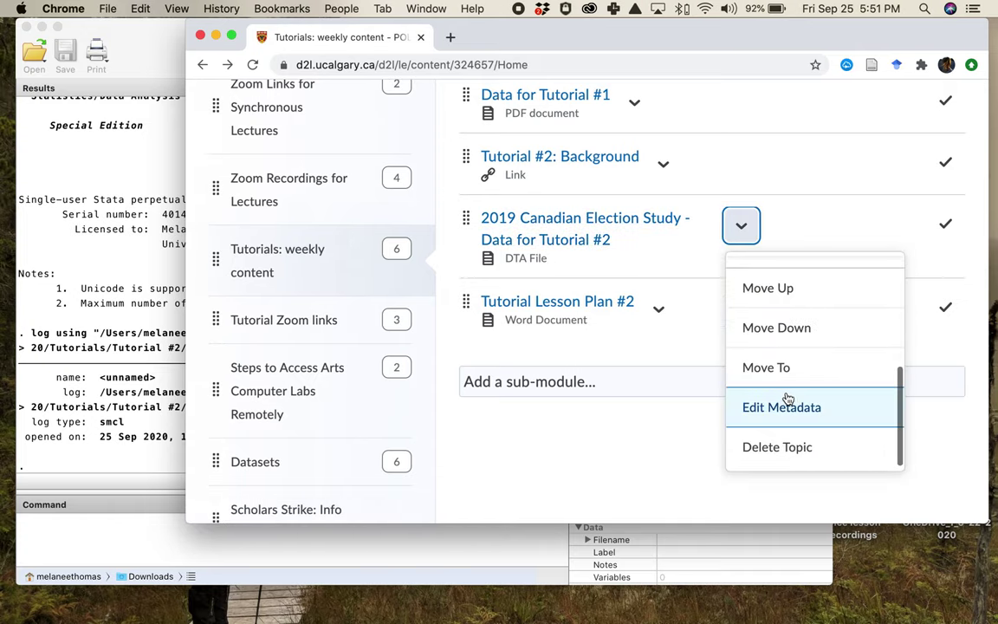
scroll(779, 329, up, 4)
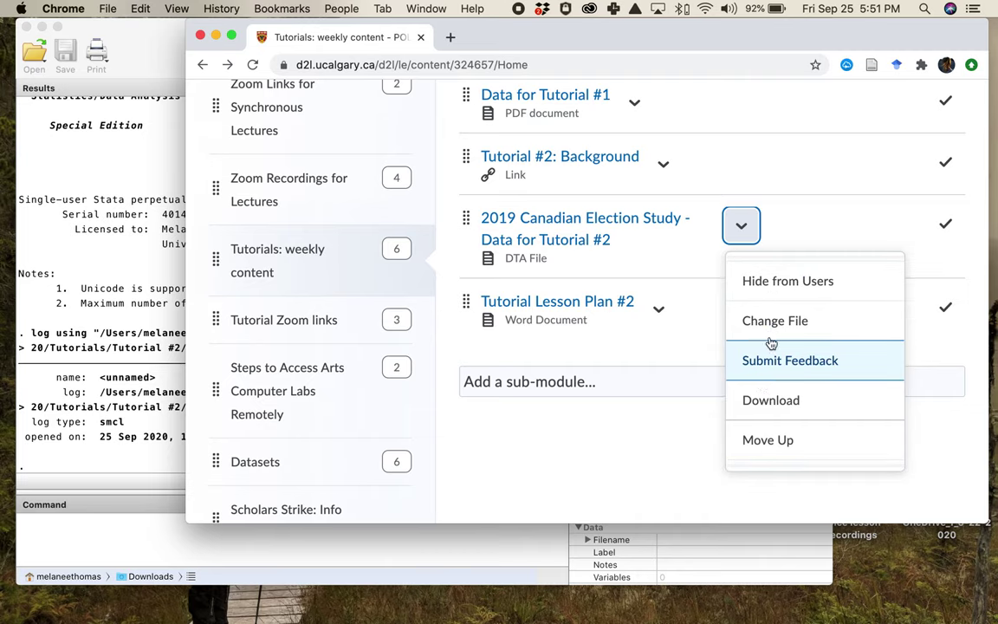
click(816, 227)
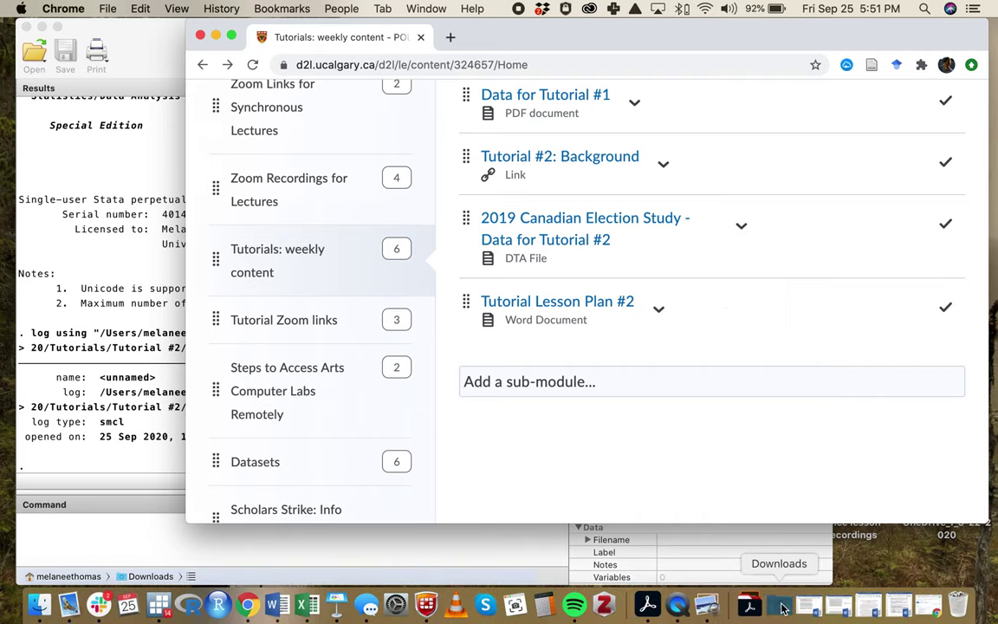
Open the downloaded file "2019 Canadian Election Study - Data for Tutorial #2 (3).dta" in Stata
click(782, 607)
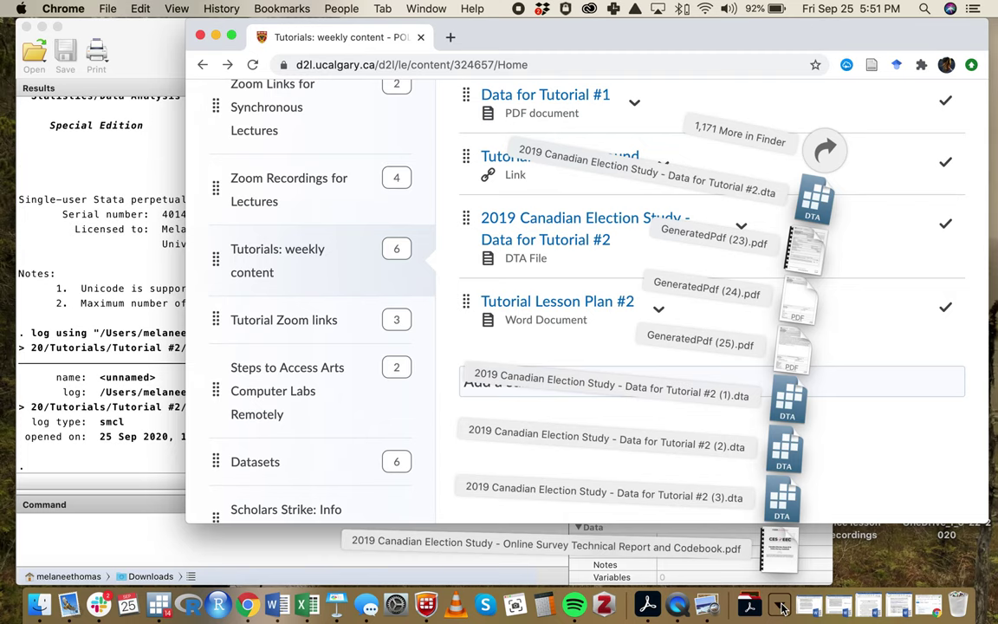
click(778, 510)
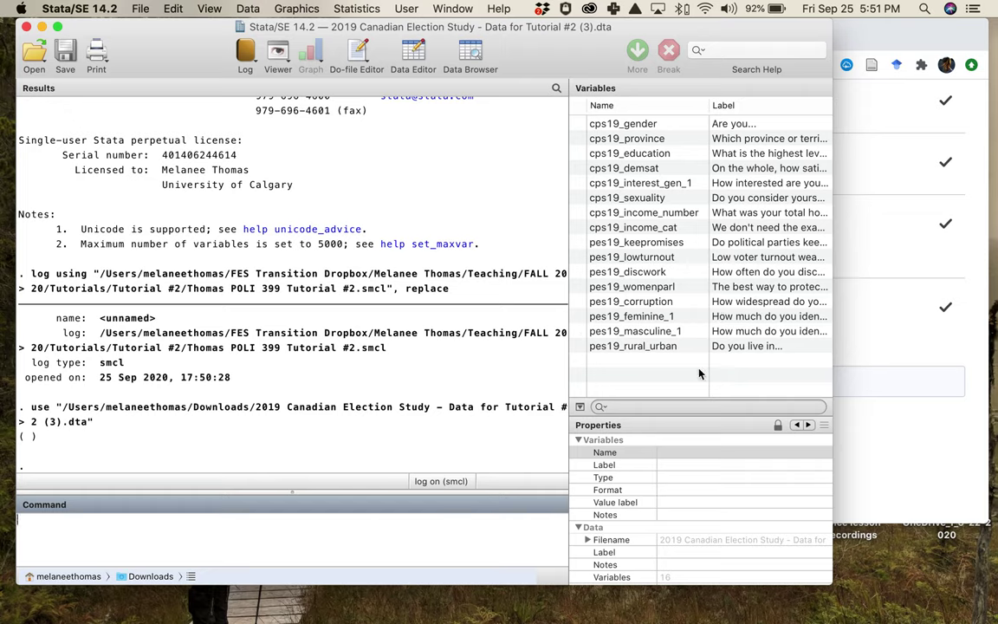
Switch to Chrome and open the Datasets module, where the 2019 Canadian Election Study codebook is listed
click(858, 441)
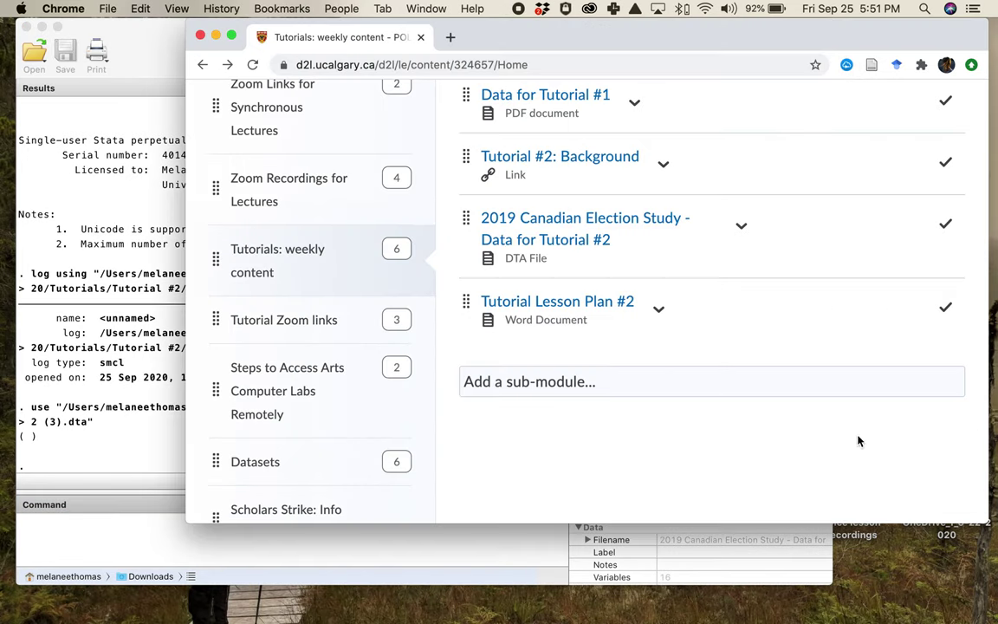
scroll(345, 403, down, 3)
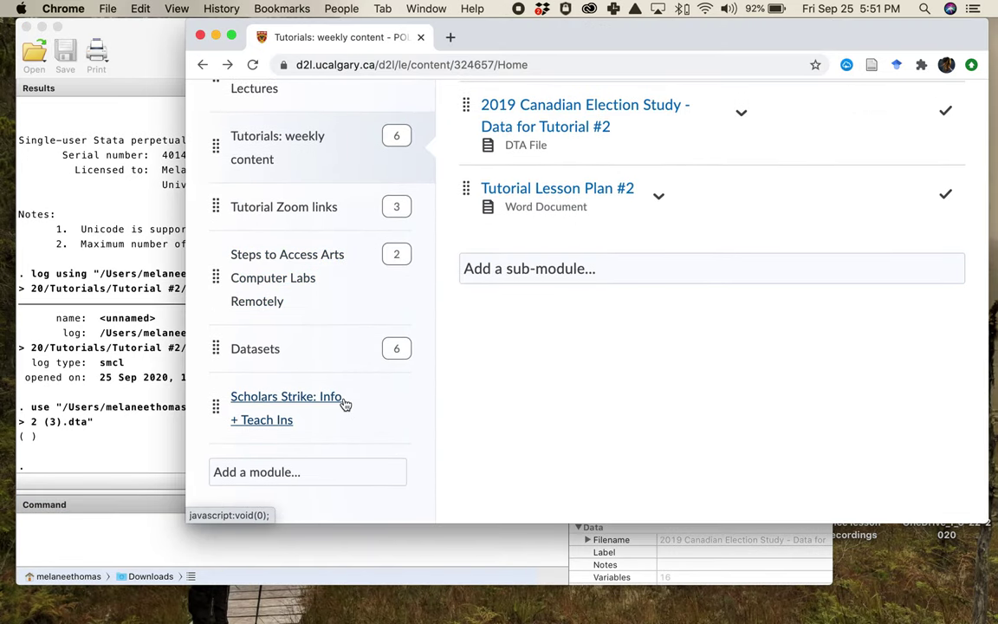
scroll(297, 321, up, 3)
scroll(296, 321, down, 3)
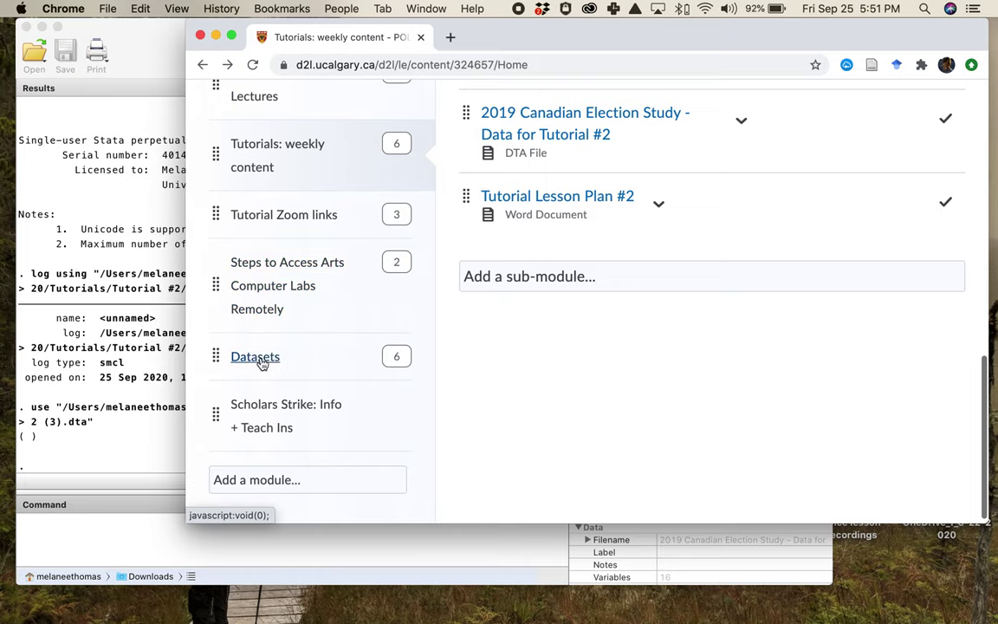
click(265, 362)
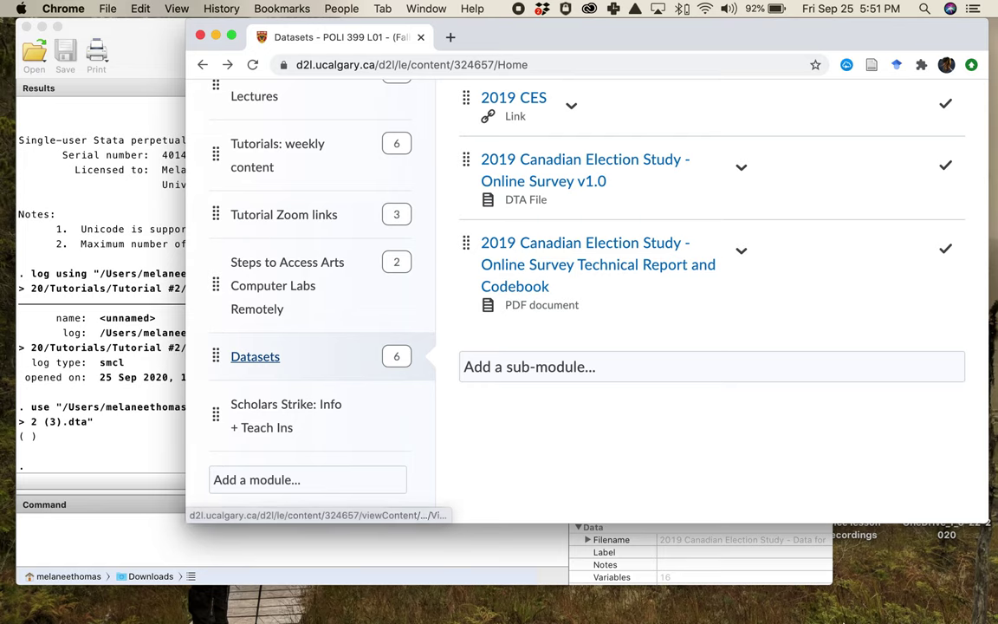
Switch to Acrobat and examine the 2019 Canadian Election Study codebook's entries for age, gender and province, including the answer codes
click(649, 612)
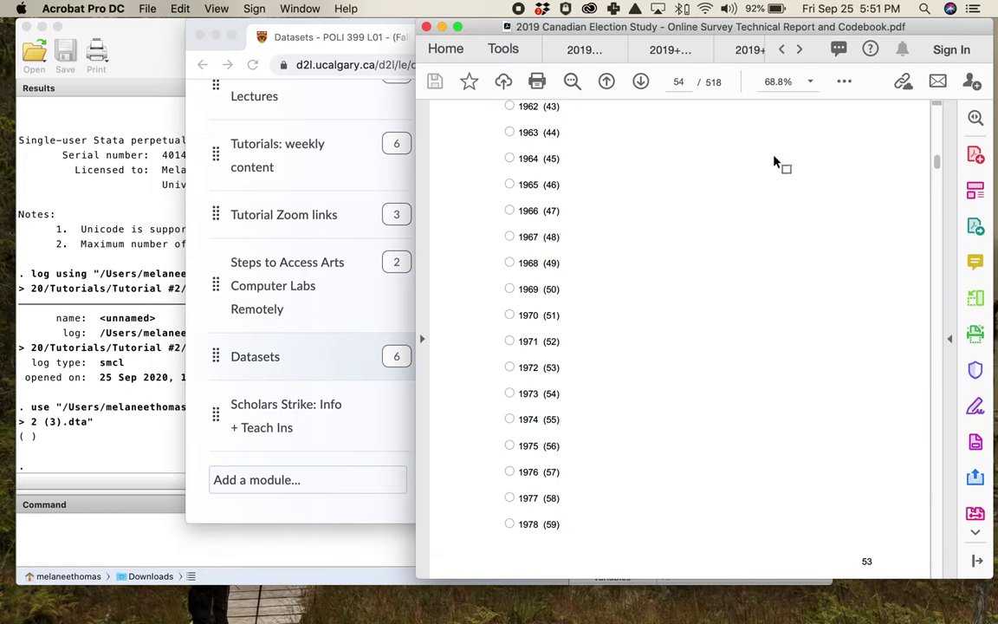
mouse_move(937, 158)
mouse_down()
mouse_move(937, 131)
mouse_move(936, 163)
mouse_up()
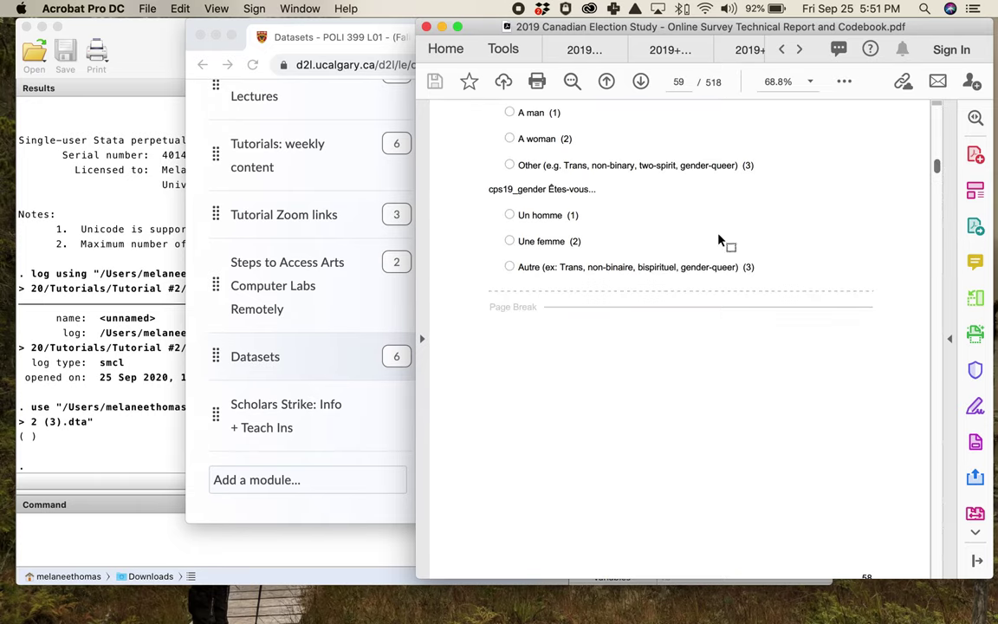
scroll(718, 240, up, 10)
scroll(718, 234, up, 10)
scroll(718, 234, down, 10)
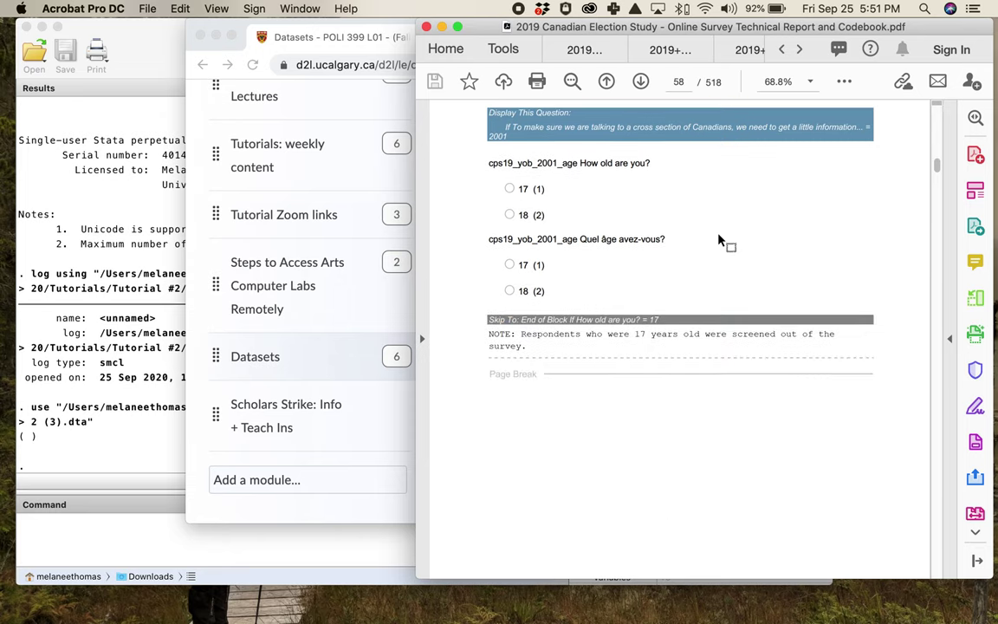
scroll(718, 240, down, 1)
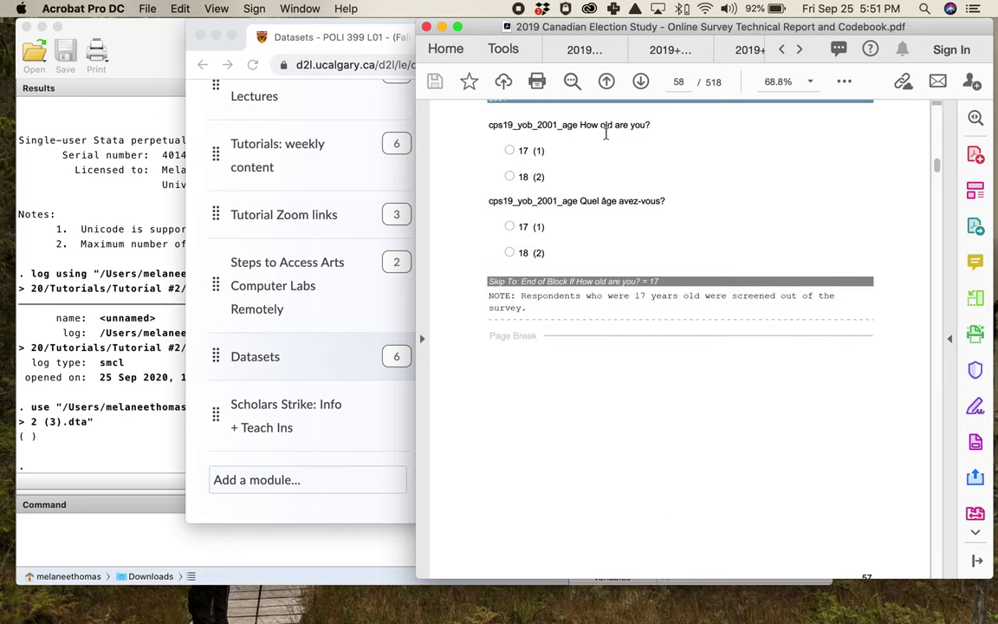
scroll(695, 297, down, 10)
scroll(695, 296, down, 10)
scroll(695, 296, up, 3)
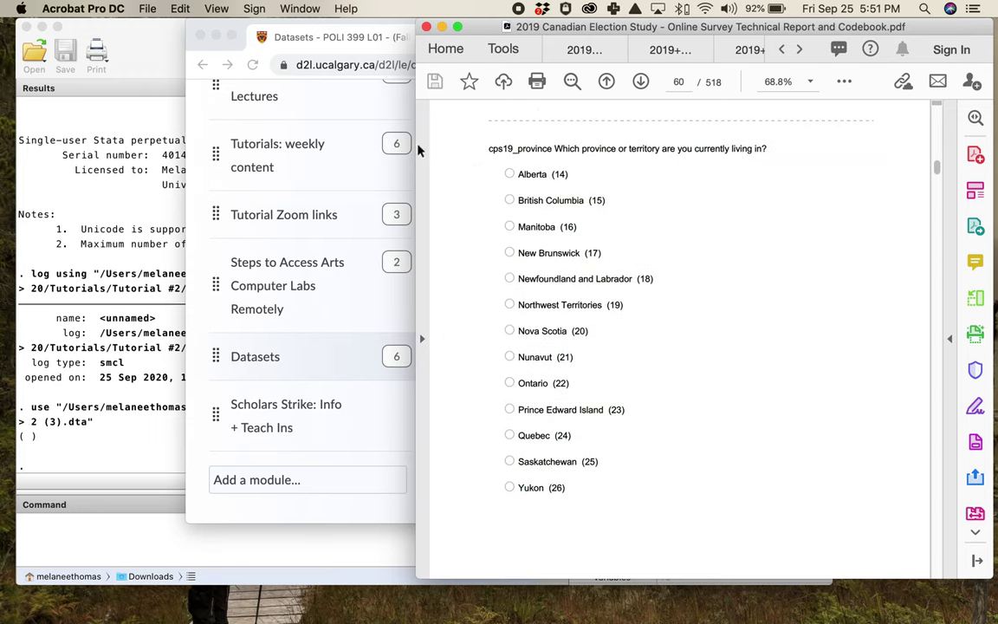
Switch to Stata, widen the Label column of the variable list and select the cps19_province variable to show its properties
click(158, 71)
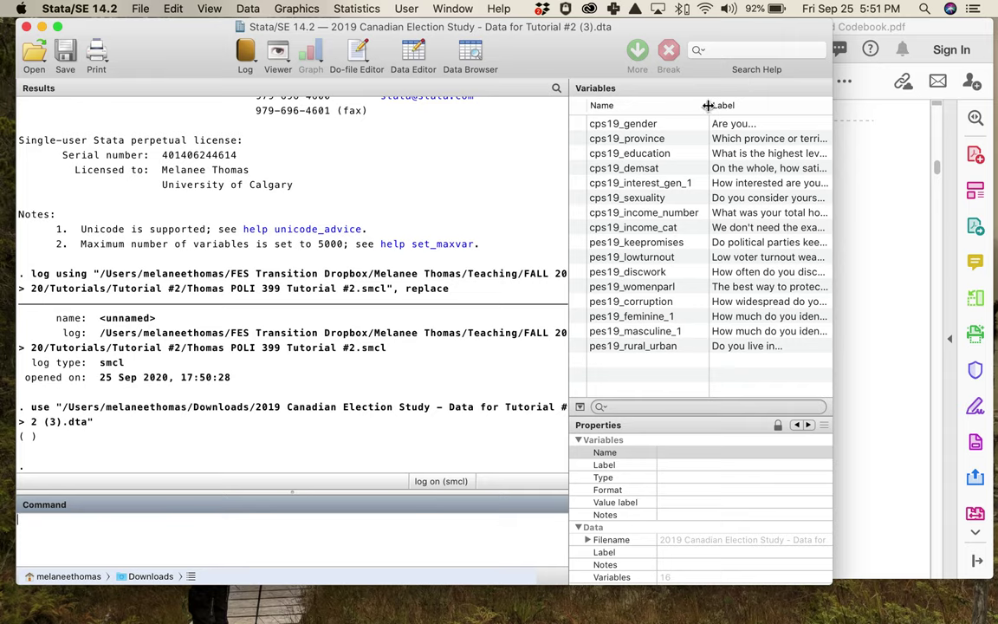
drag(709, 105, 660, 104)
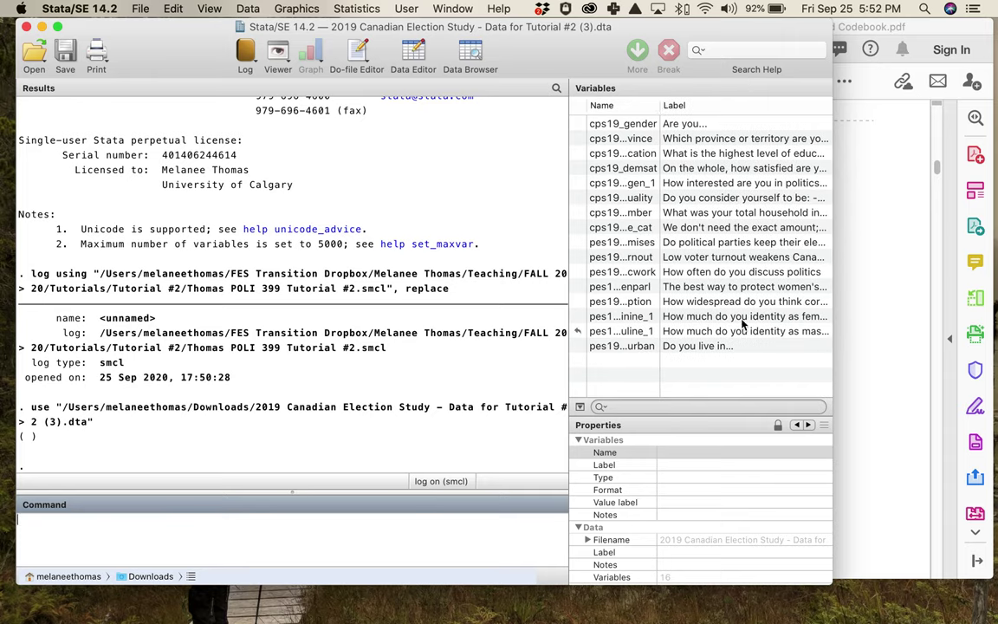
click(719, 140)
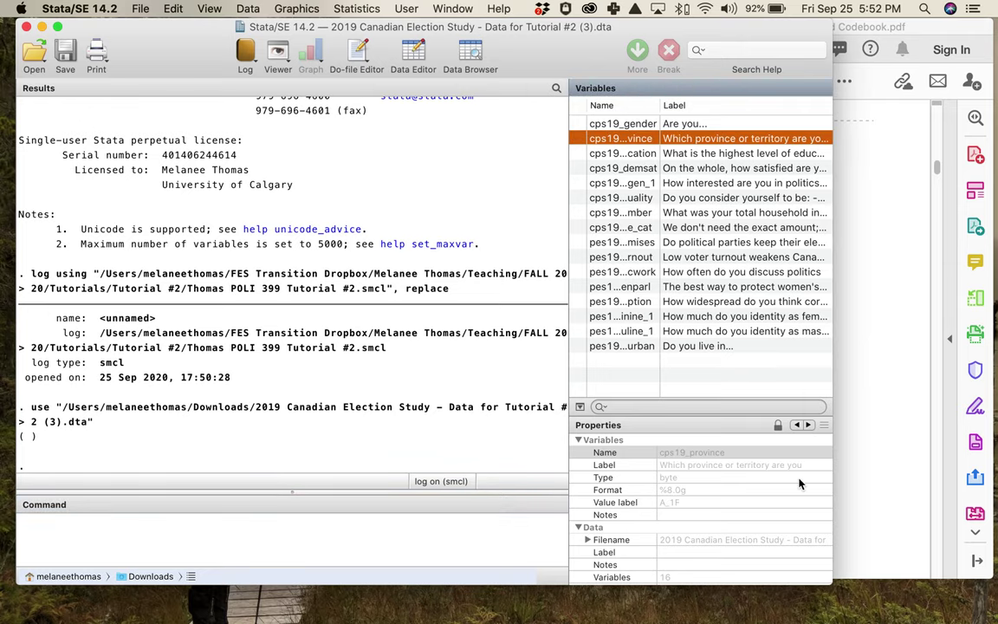
Tabulate the province variable by running the command tab cps19_province
click(718, 469)
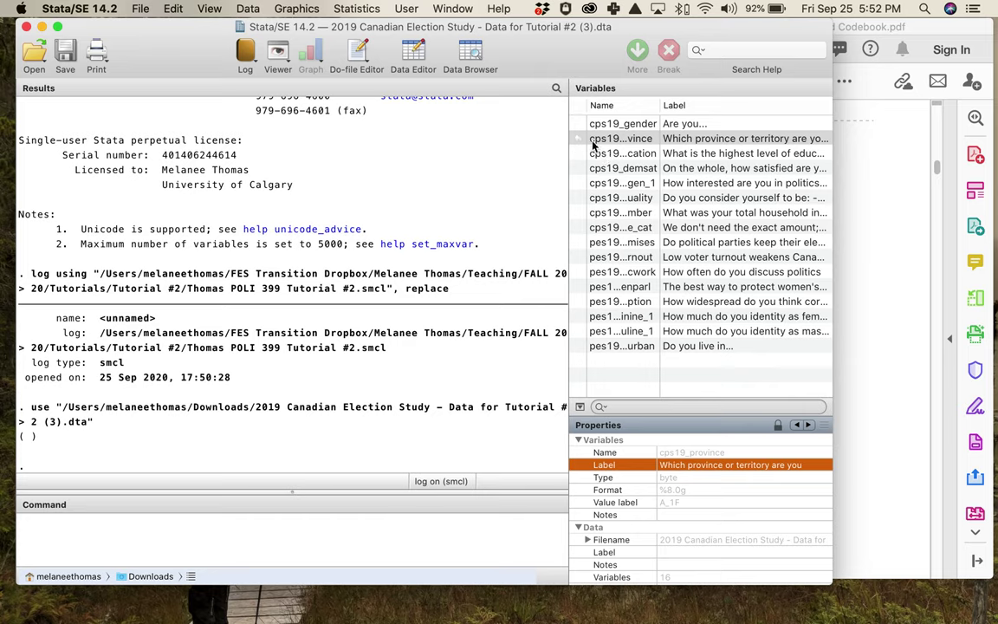
mouse_move(661, 105)
mouse_down()
mouse_move(769, 101)
mouse_move(658, 105)
mouse_up()
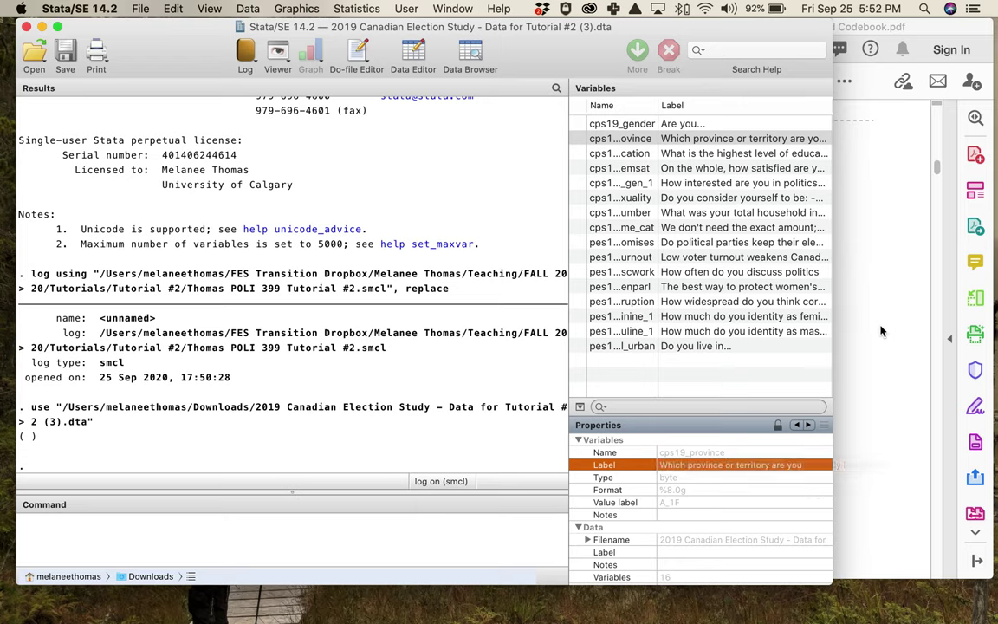
click(487, 544)
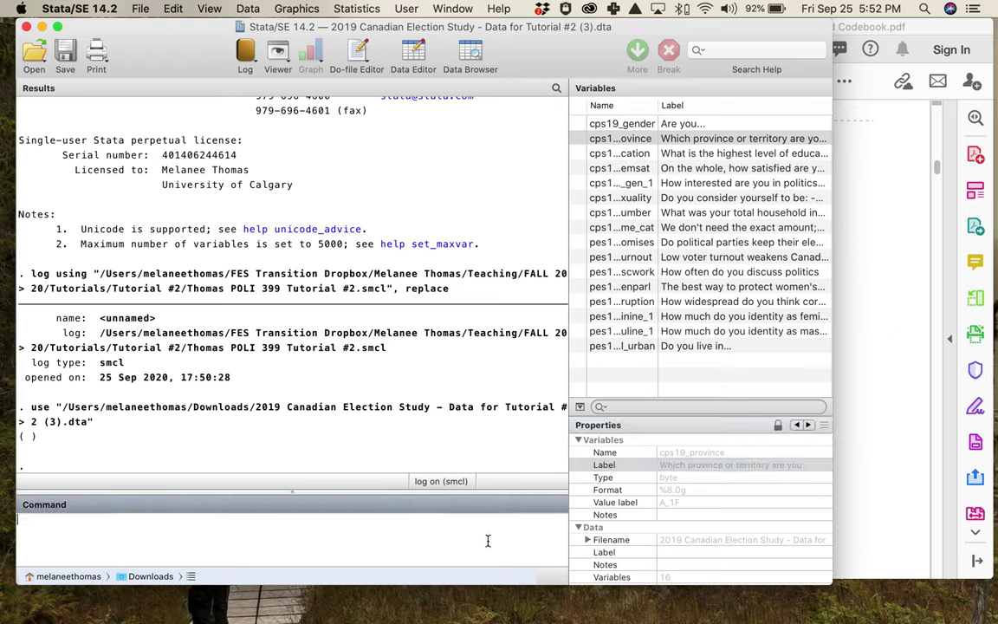
click(682, 144)
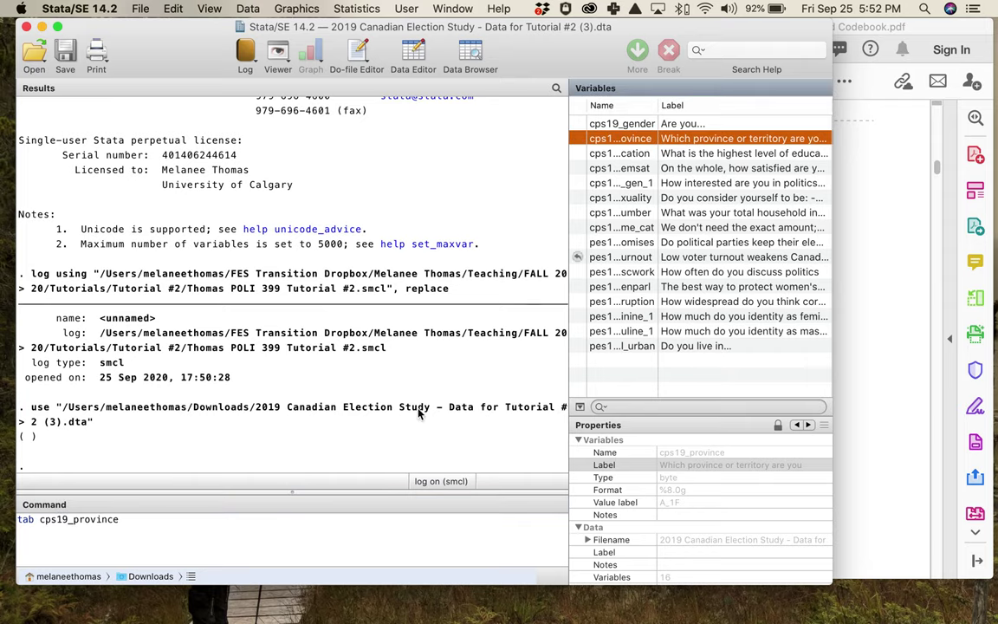
click(218, 519)
key(Return)
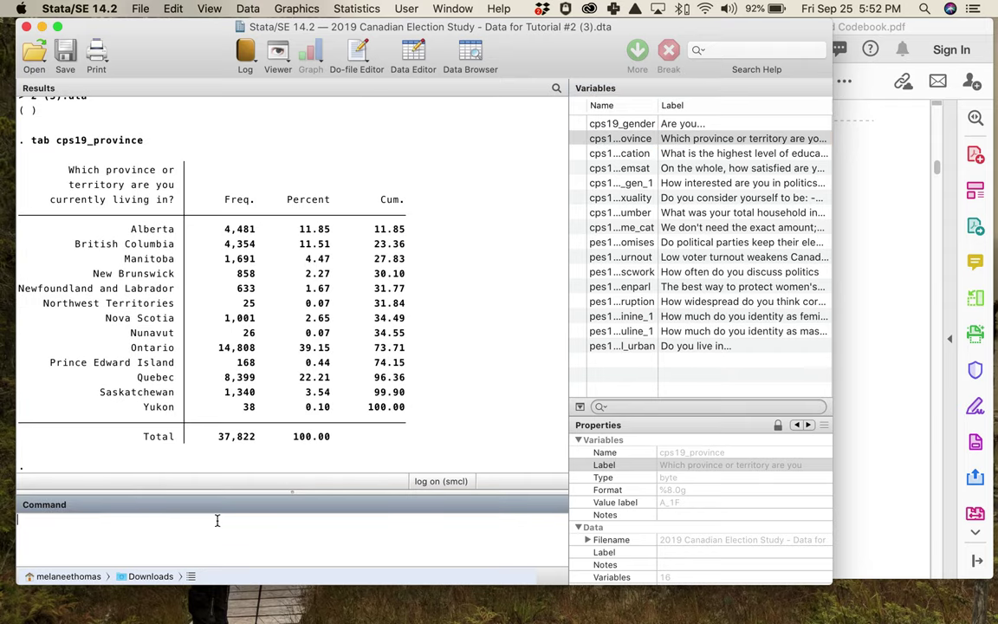
Examine the question wording and the Northwest Territories frequency in the cps19_province table
drag(66, 171, 173, 203)
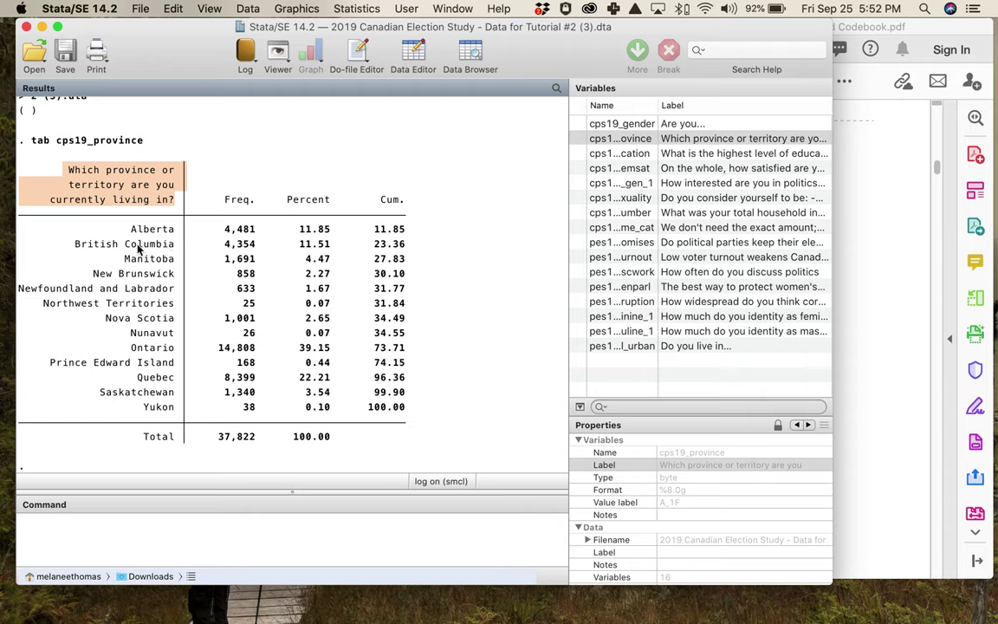
drag(41, 303, 260, 305)
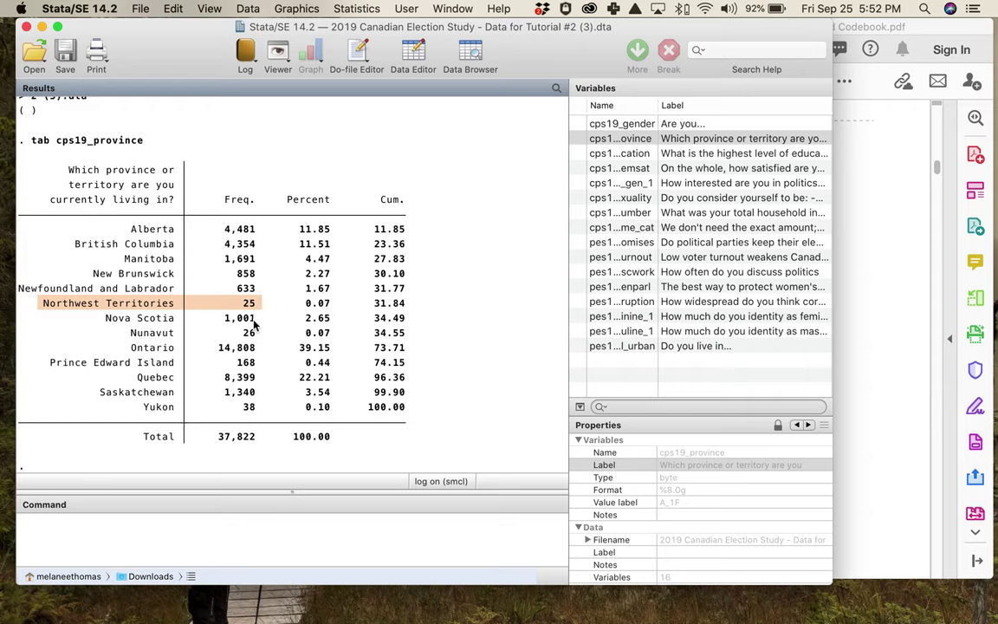
click(291, 302)
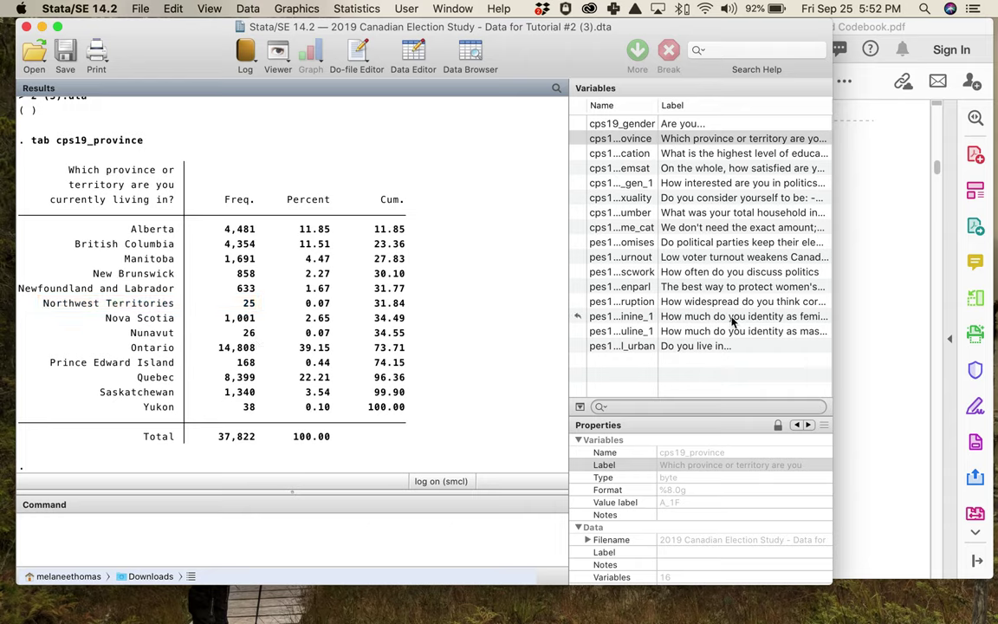
Select the cps19_education variable to show its properties
click(753, 155)
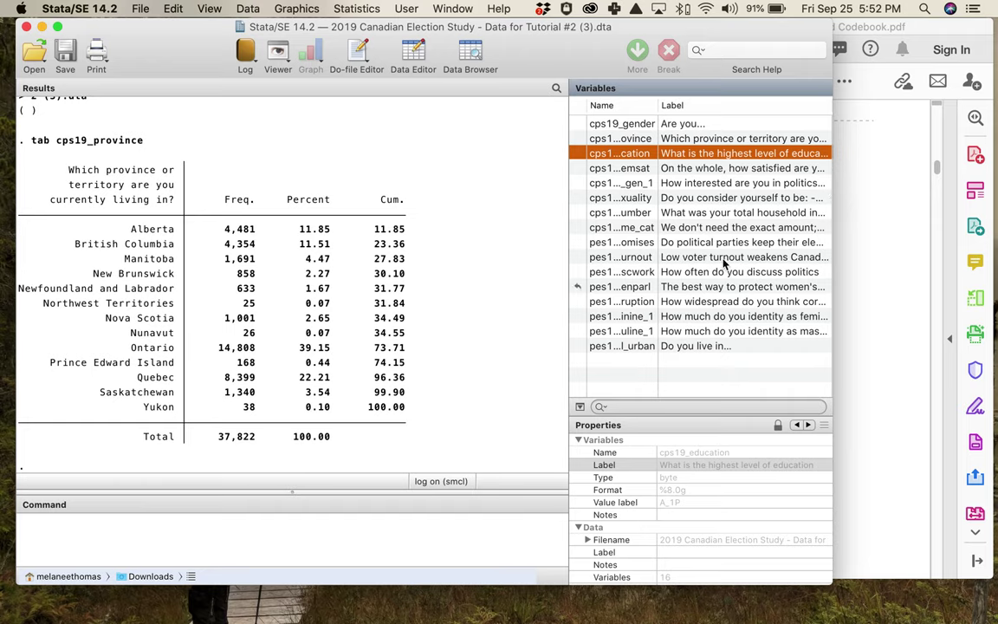
click(479, 539)
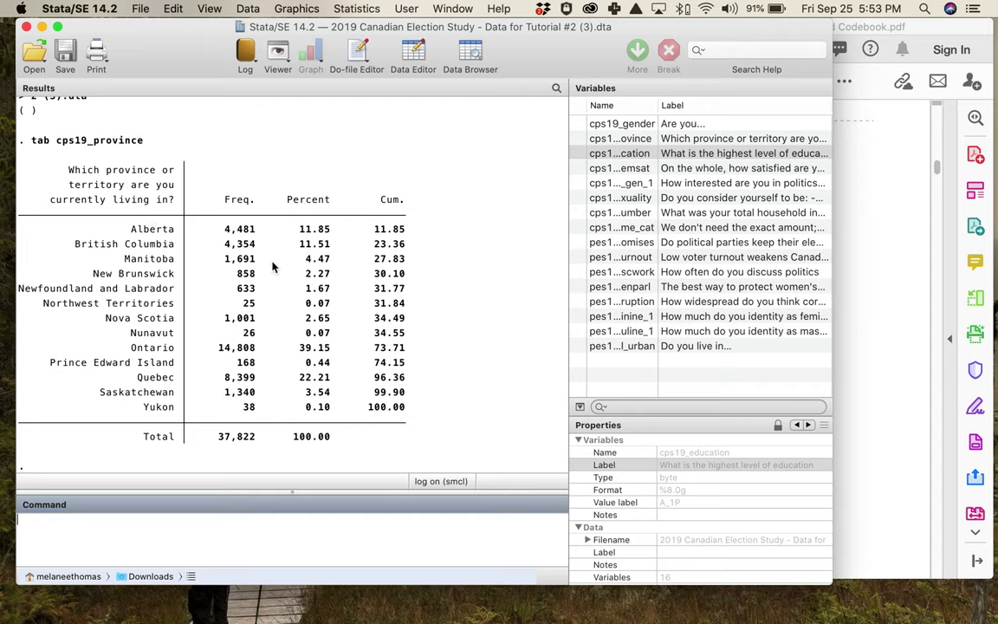
scroll(243, 225, up, 1)
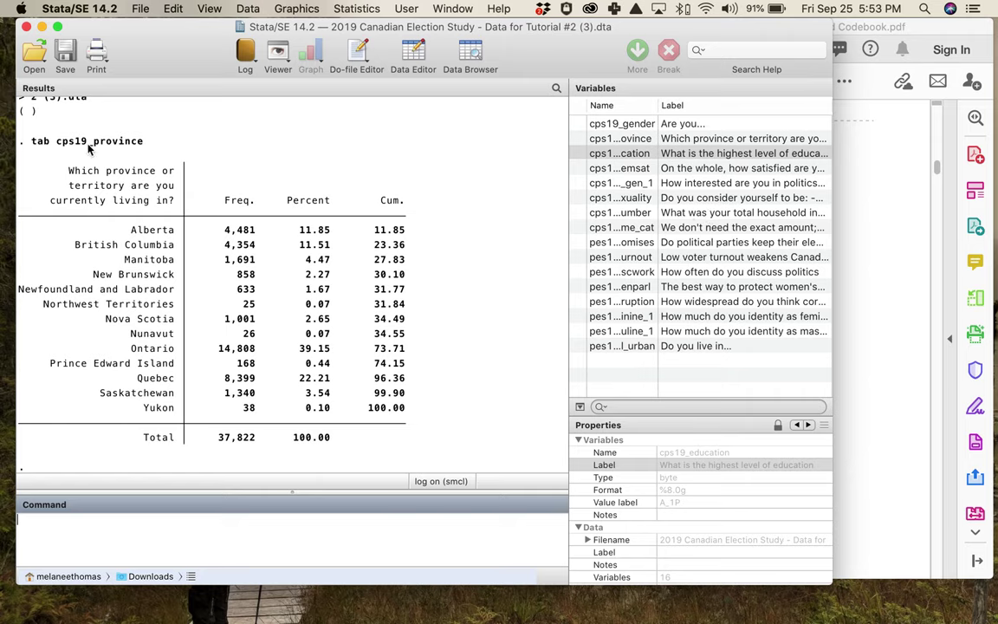
Copy the variable name cps19_province from the results, switch to Acrobat and search the codebook for it
drag(55, 143, 127, 149)
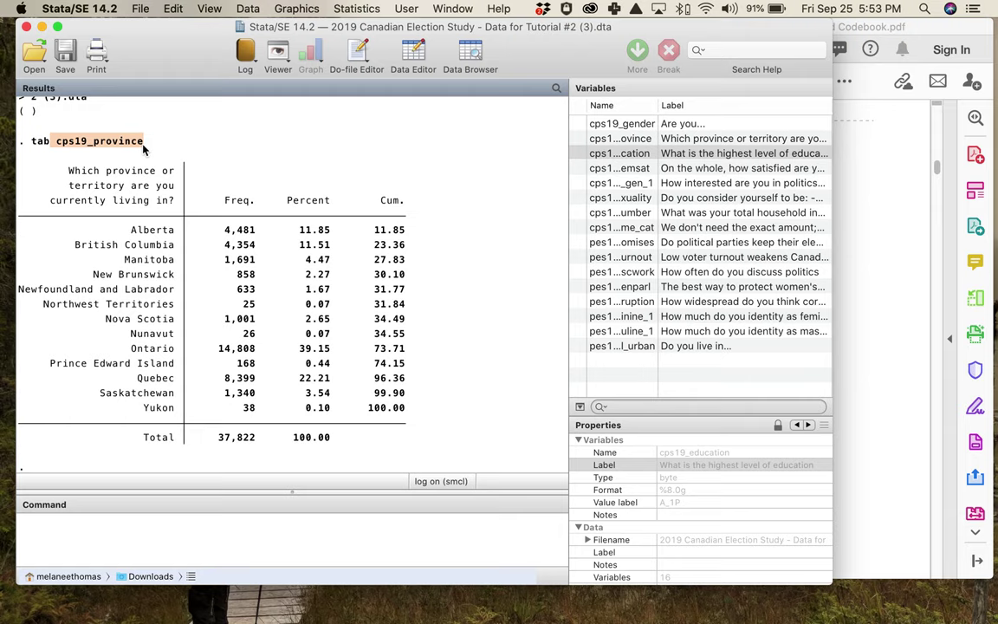
key(super+c)
click(878, 275)
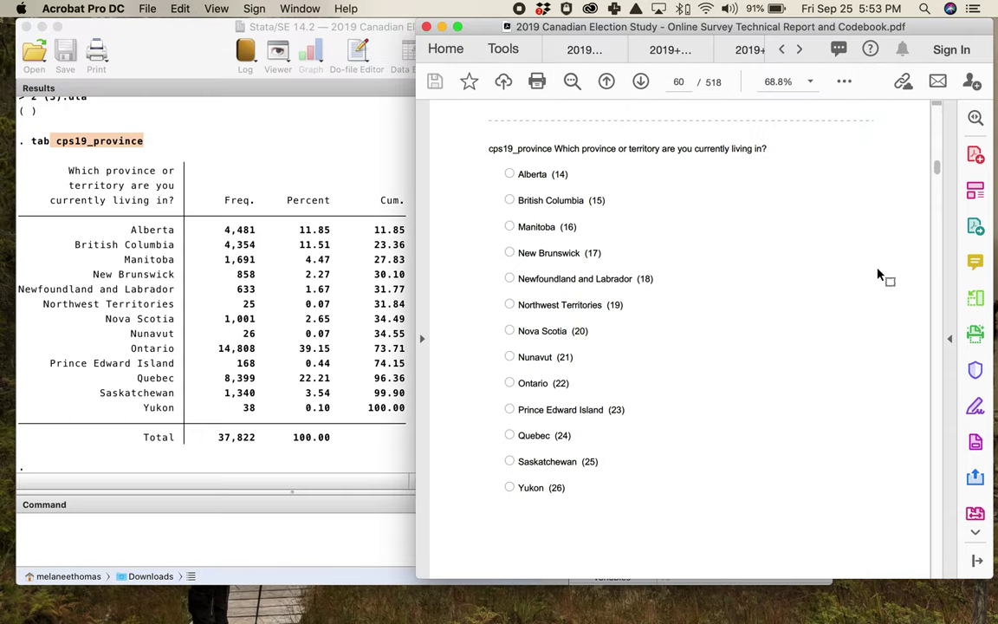
key(super+f)
key(super+v)
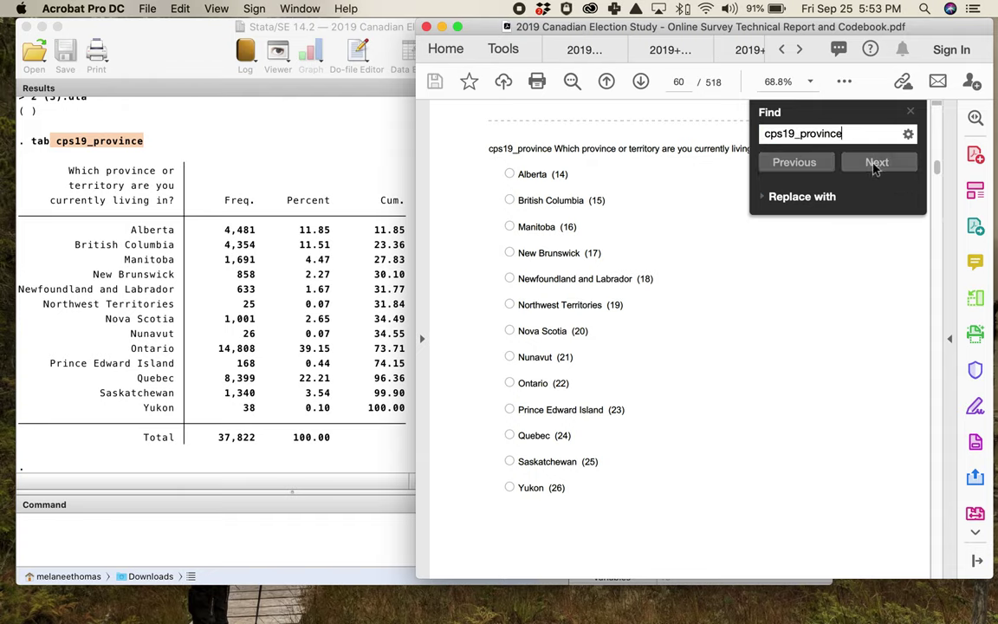
click(875, 165)
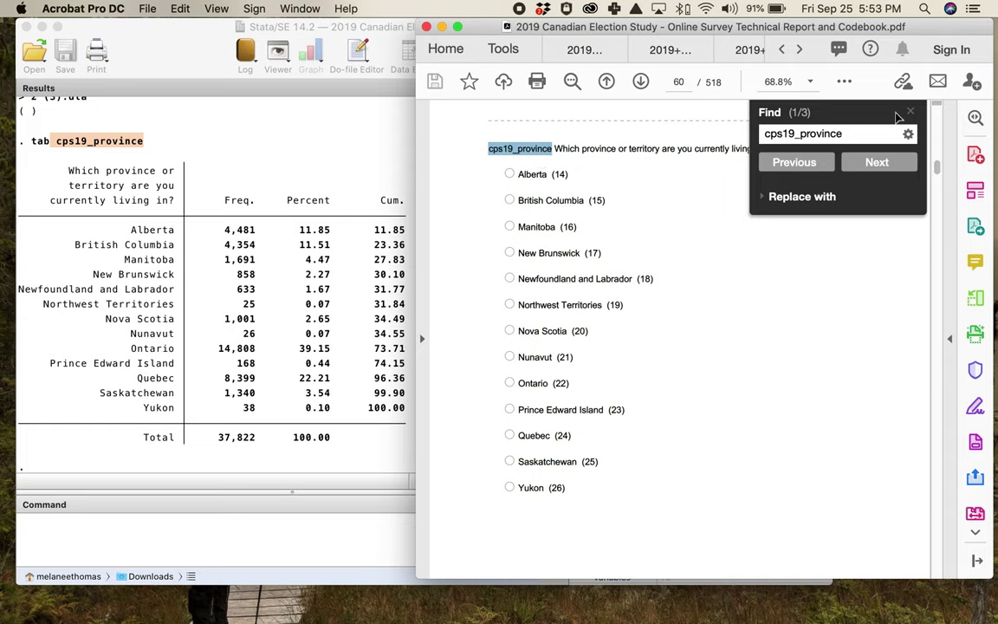
click(909, 112)
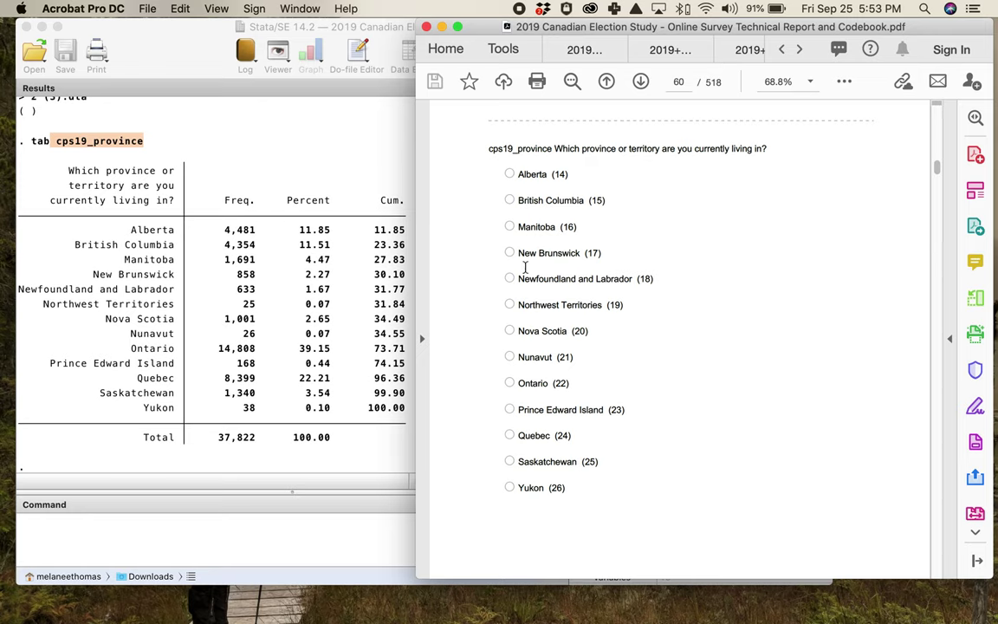
Switch to Chrome, open the course's Quizzes page and locate Tutorial Exercise #2 among the current quizzes
click(344, 172)
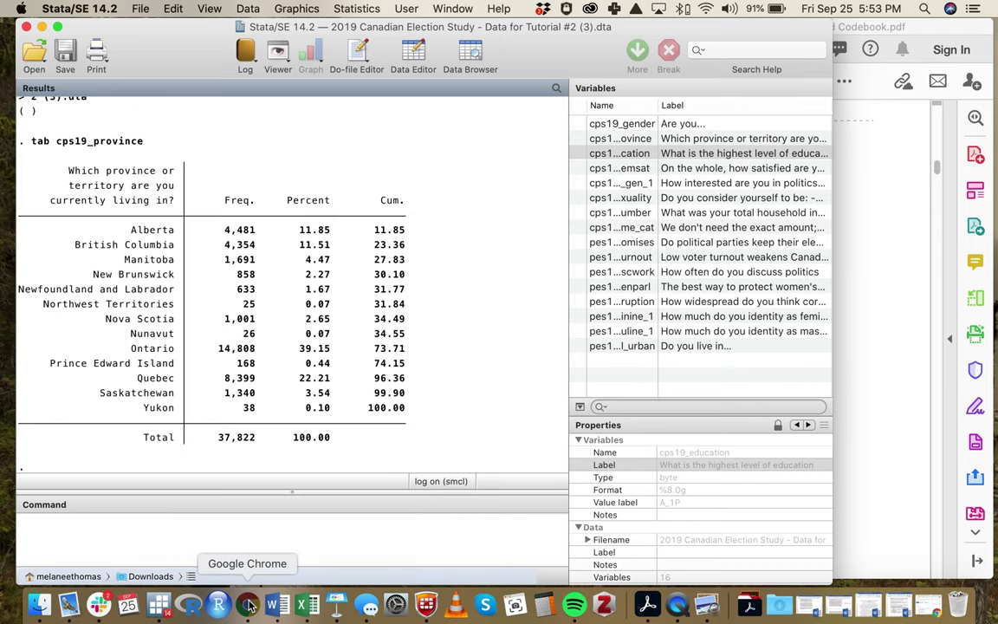
click(249, 605)
scroll(595, 191, up, 15)
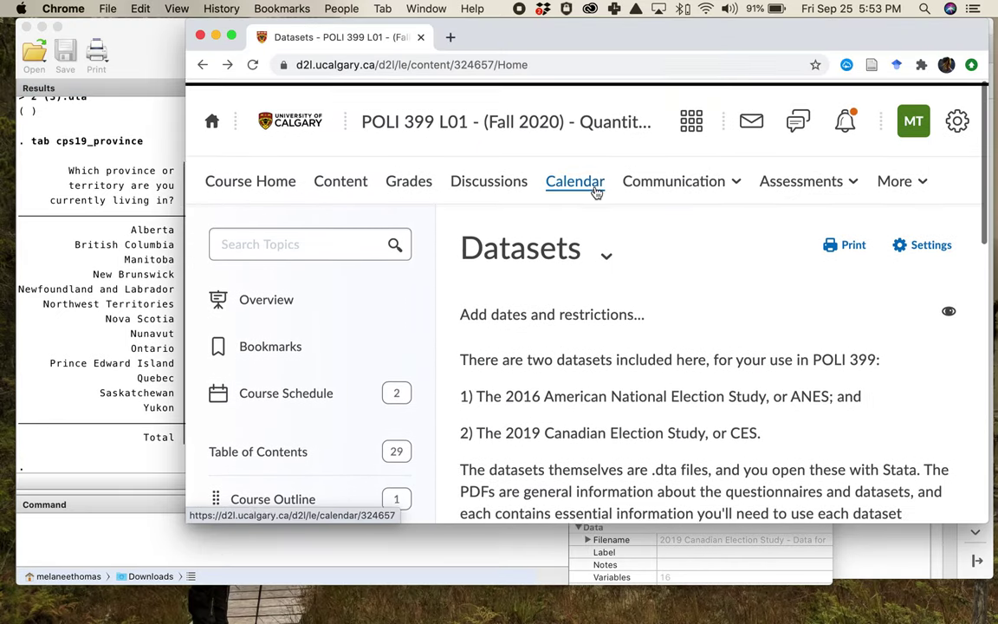
click(783, 186)
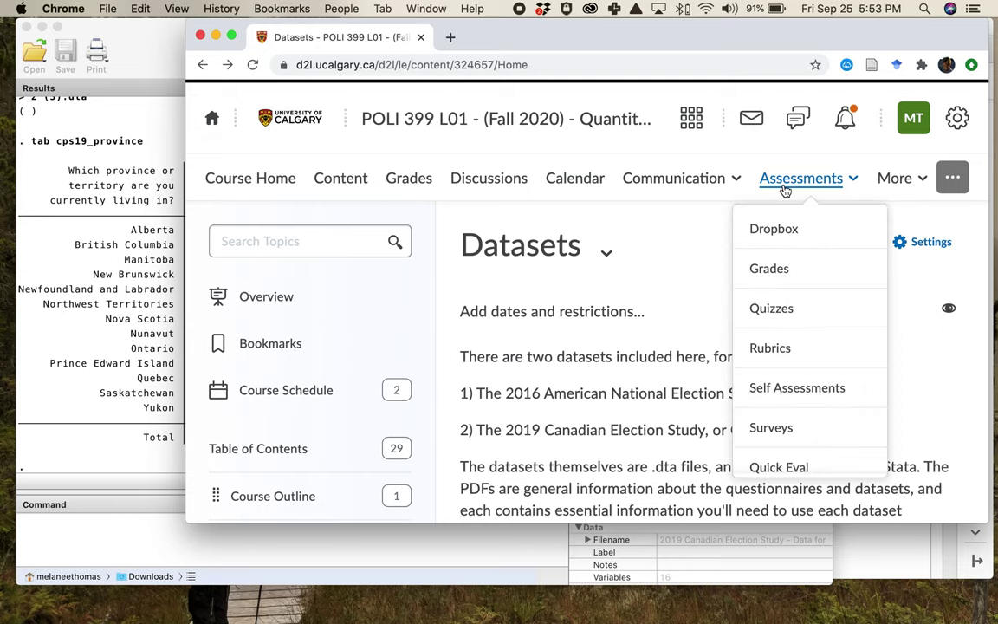
click(790, 317)
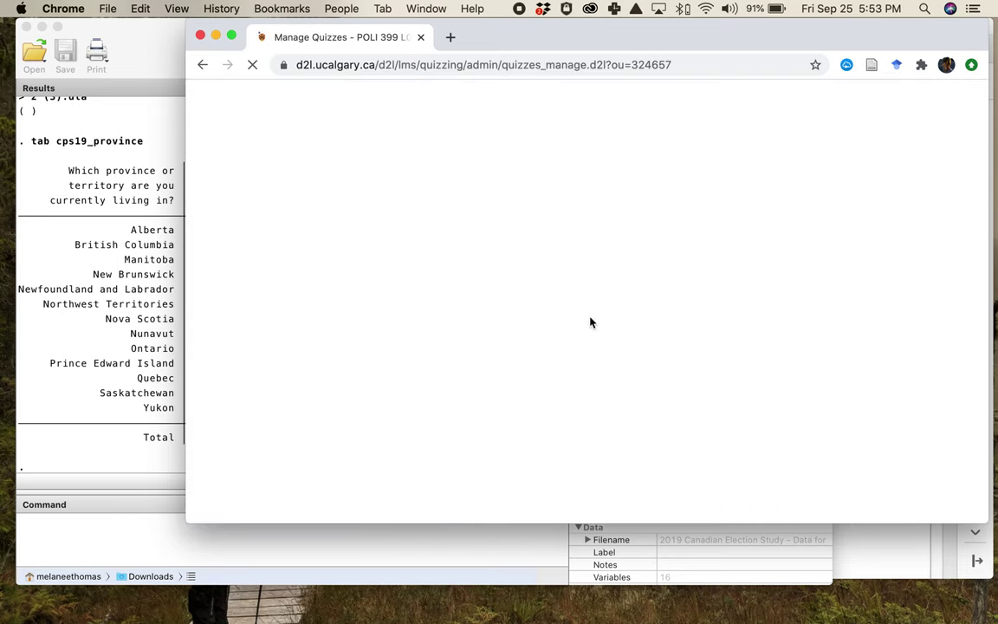
scroll(591, 323, down, 5)
scroll(590, 322, down, 1)
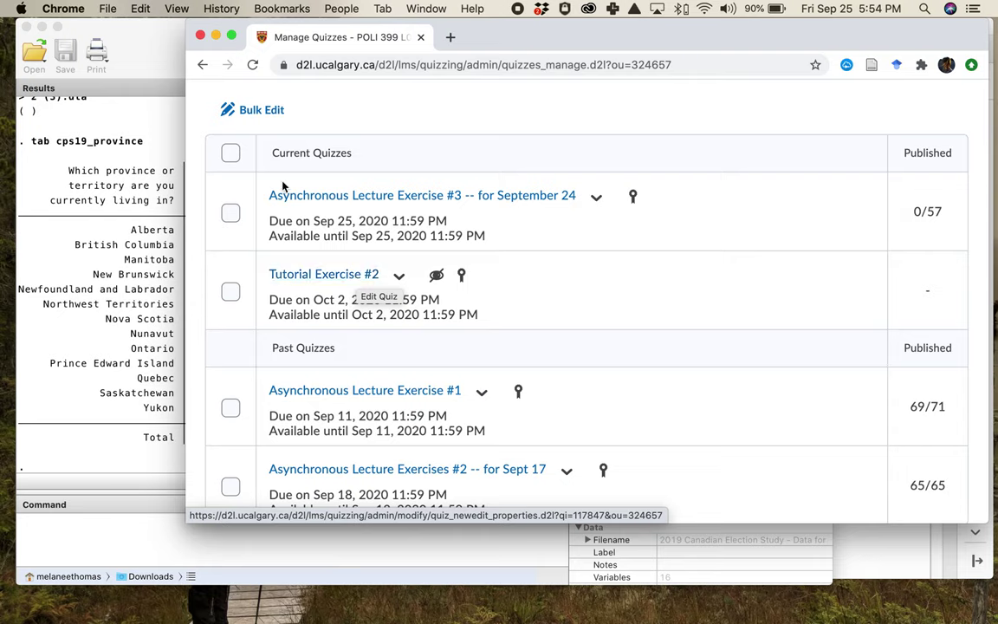
Switch to Stata, select the cps19_gender variable and open the dataset in the Data Browser
click(156, 132)
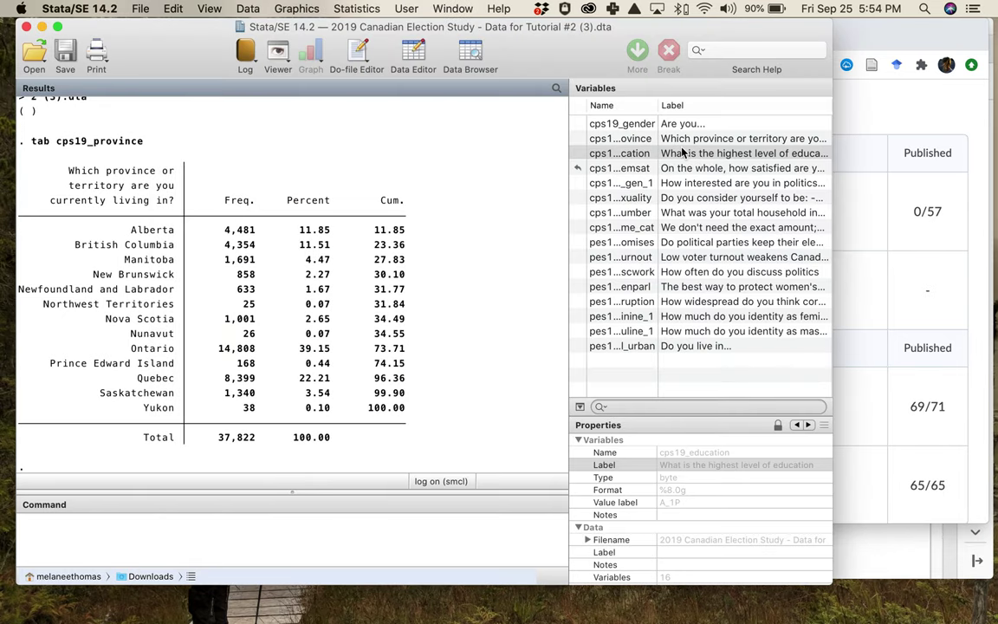
click(605, 124)
click(473, 58)
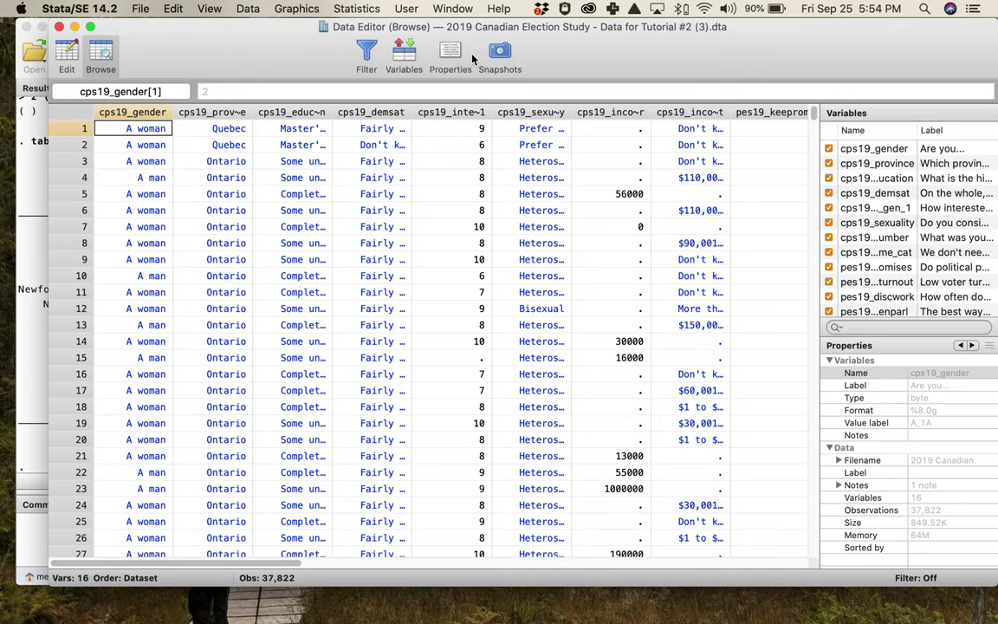
Compare the numeric codes behind the "A woman" and "A man" cells in the cps19_gender column
click(148, 147)
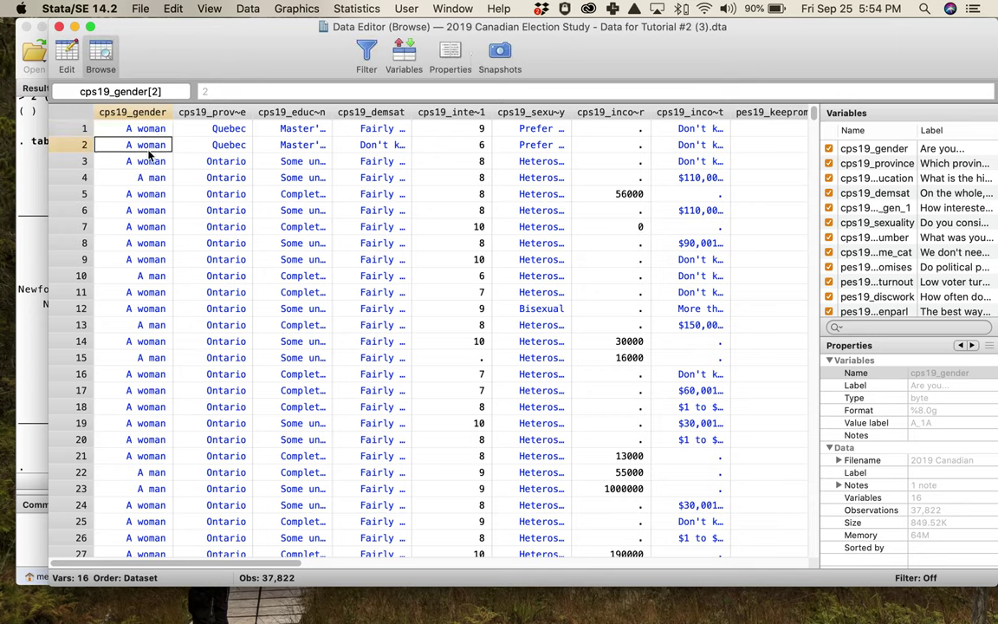
click(149, 178)
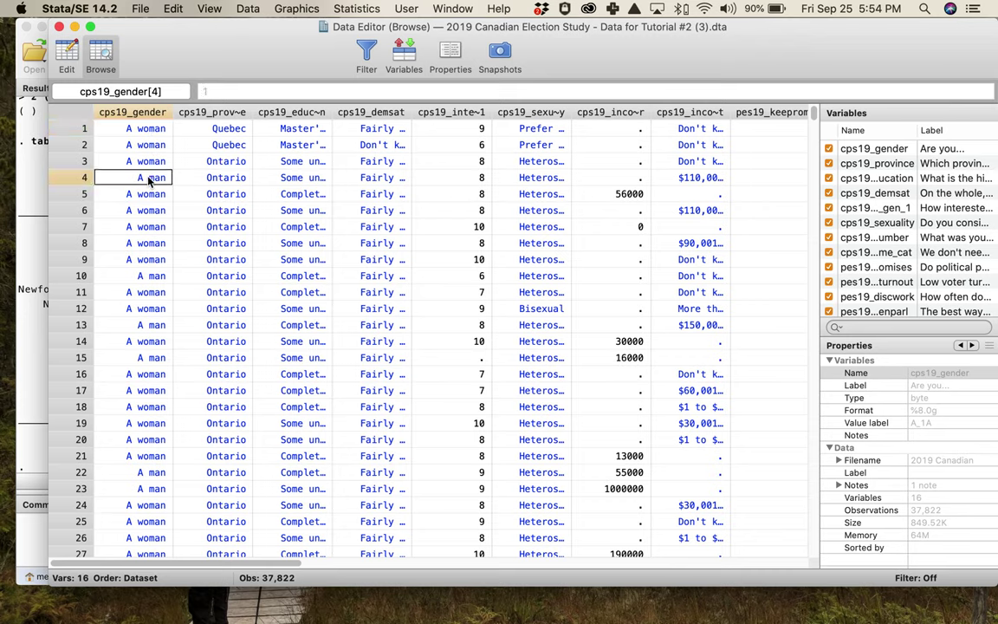
click(145, 127)
click(149, 177)
click(145, 130)
click(152, 180)
Compare the numeric codes behind the Quebec and Ontario cells in the cps19_province column
click(233, 145)
click(221, 161)
click(216, 194)
click(225, 128)
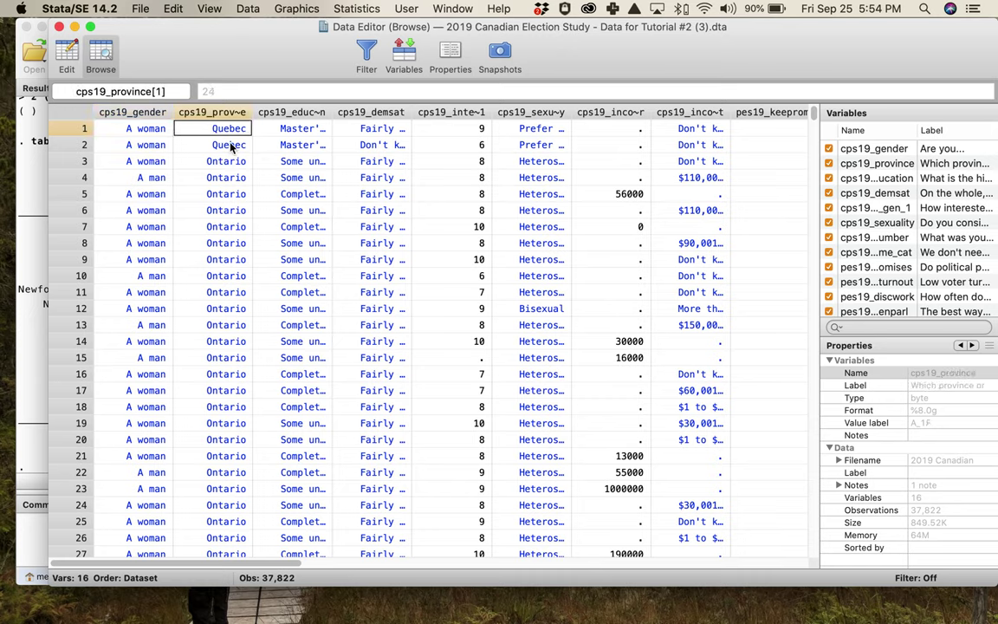
click(212, 161)
click(227, 244)
click(233, 473)
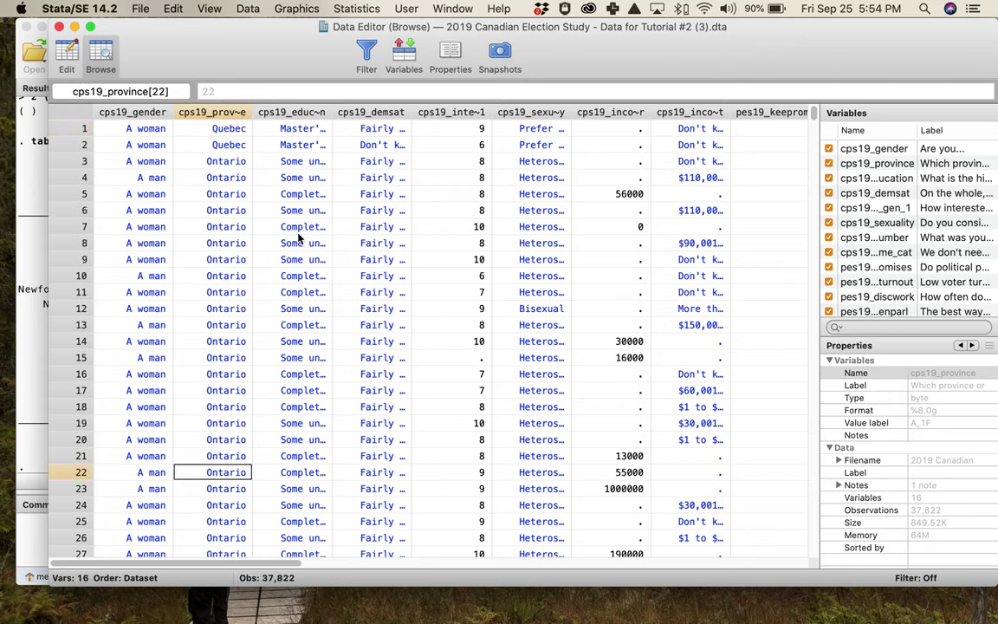
Check the numeric codes of several cps19_education cells and look through the observations further down
click(303, 129)
click(303, 163)
click(296, 210)
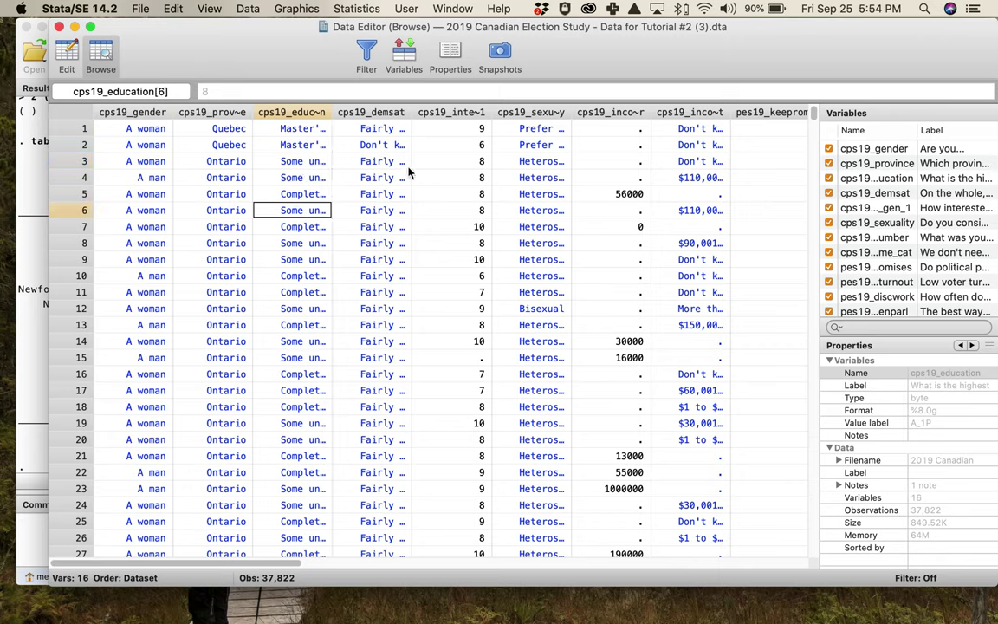
scroll(392, 344, down, 7)
scroll(393, 344, up, 7)
Examine the first observation's row, the cps19_income_number column and the first respondent's cps19_income_cat value
click(84, 129)
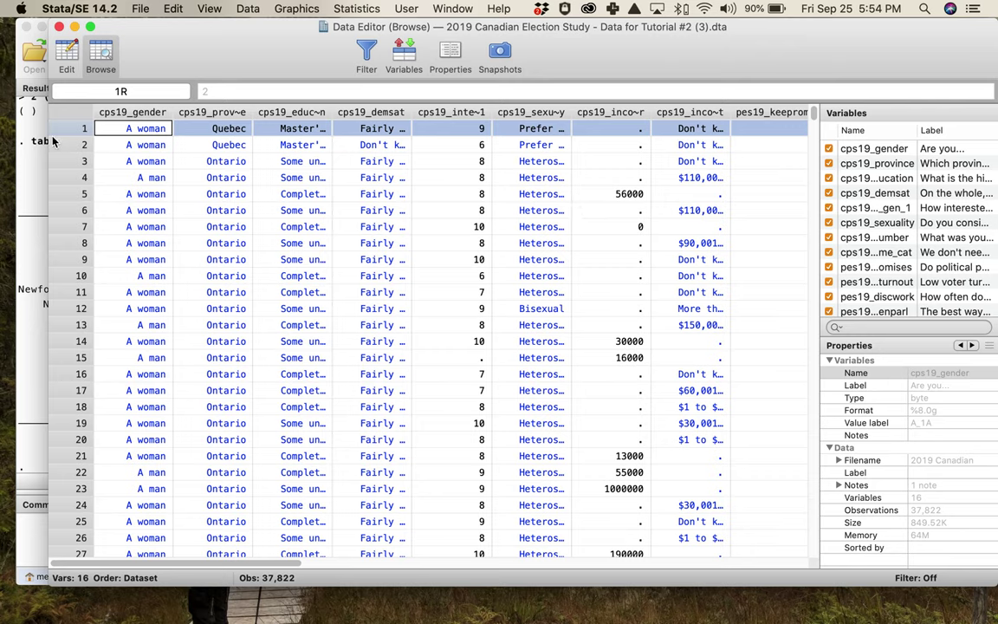
click(630, 116)
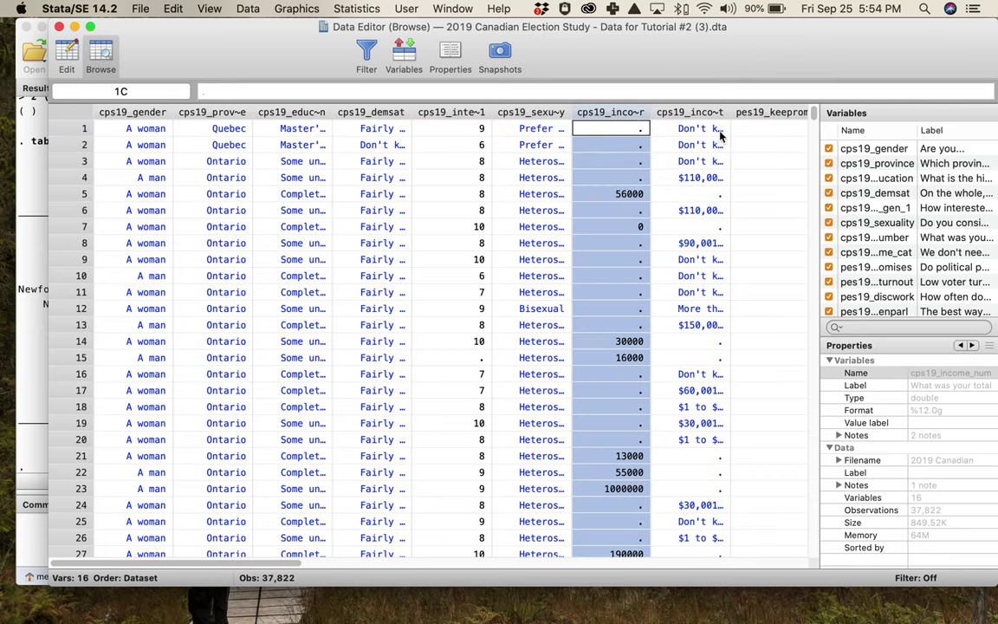
click(901, 237)
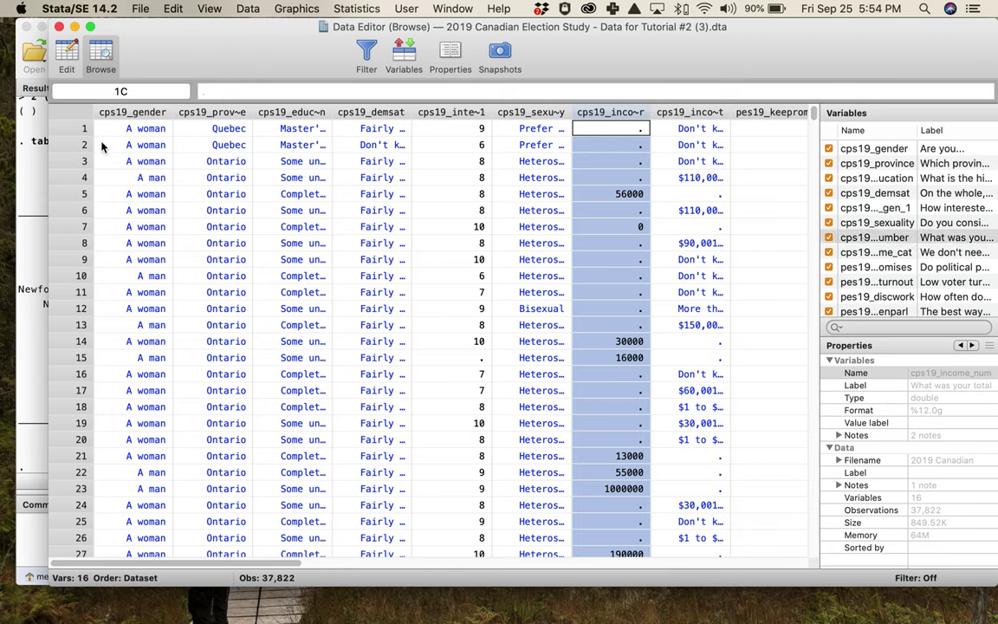
click(64, 127)
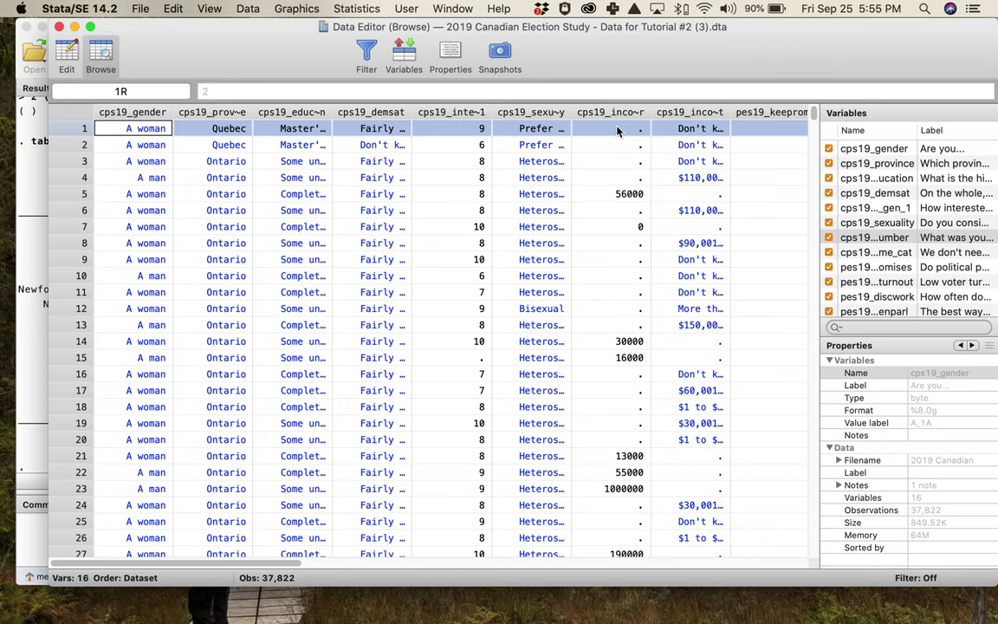
click(687, 130)
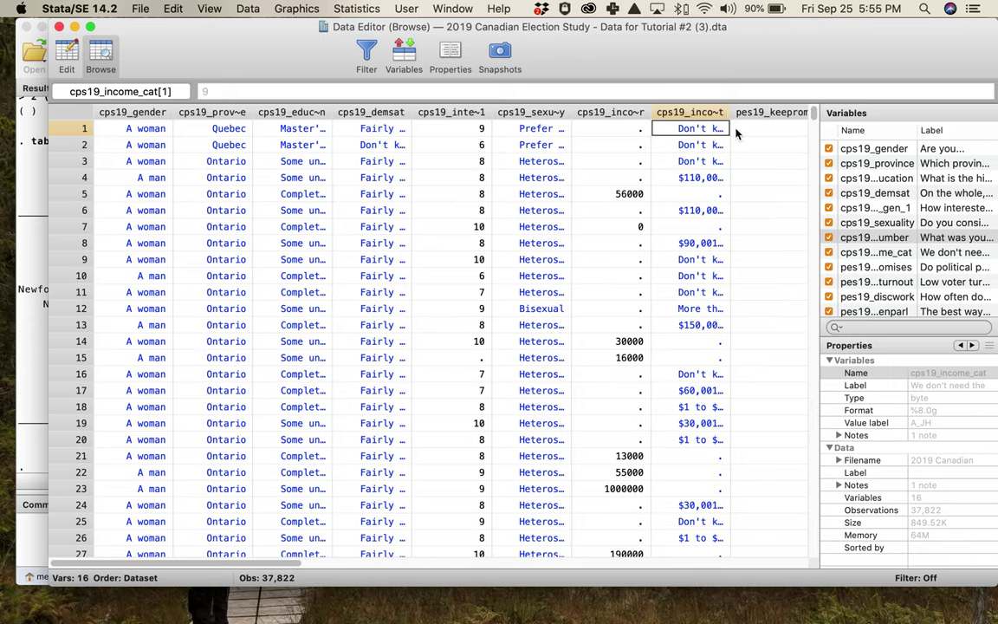
Look through the dataset's rows and columns, comparing the cps19 variables with the missing values in the pes19 variables
scroll(710, 147, down, 4)
scroll(710, 147, up, 4)
scroll(710, 147, right, 5)
scroll(711, 147, left, 5)
scroll(709, 148, right, 5)
scroll(709, 147, left, 5)
scroll(711, 147, right, 5)
scroll(710, 148, left, 5)
scroll(709, 147, right, 5)
scroll(709, 147, left, 3)
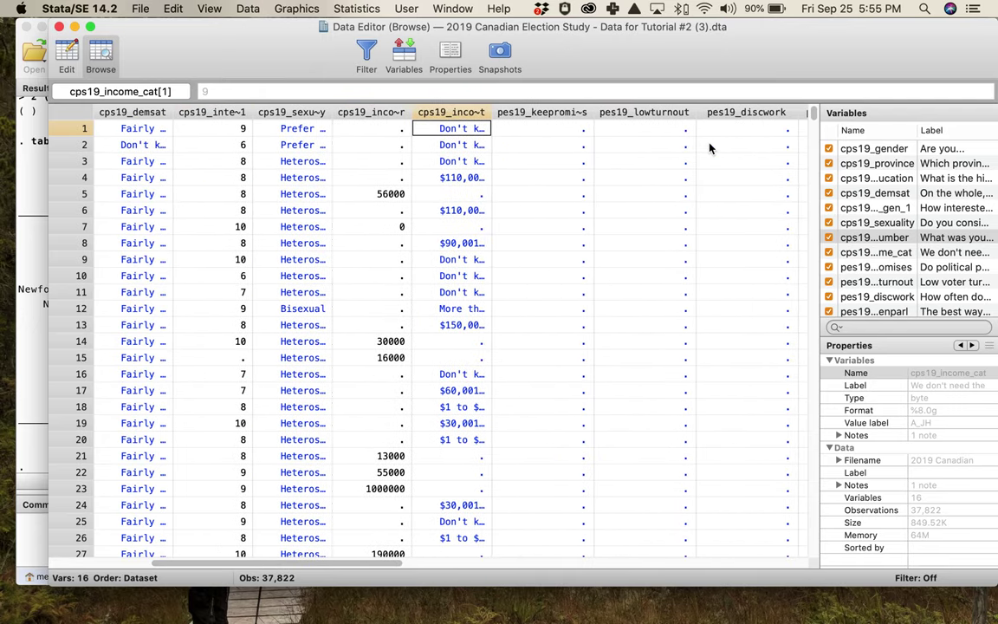
scroll(709, 148, left, 3)
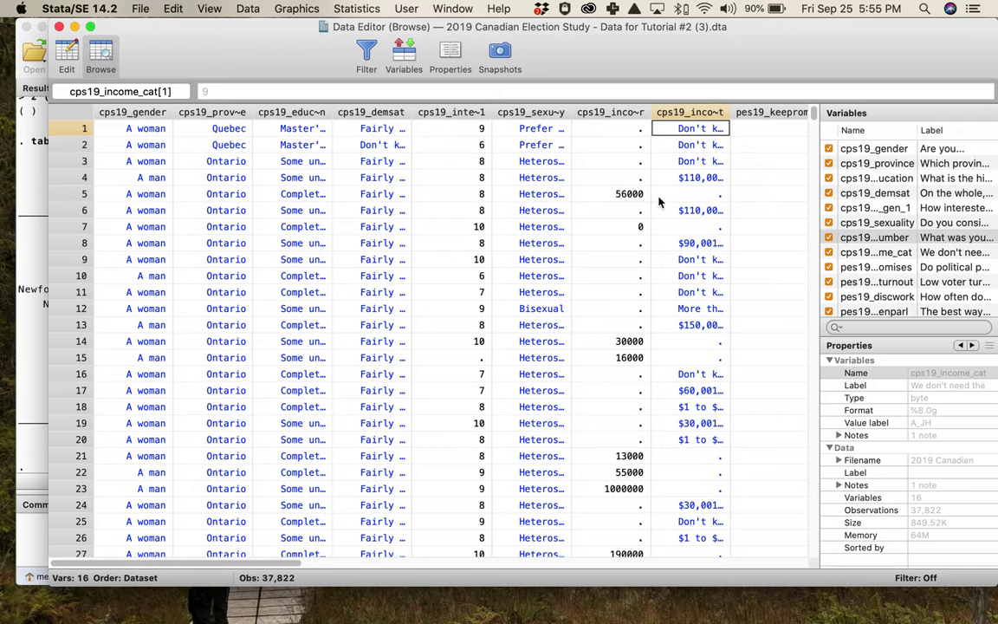
Compare the cps19 and pes19 responses of the first observations with those several hundred rows further down, and close the data browser
scroll(658, 202, down, 2)
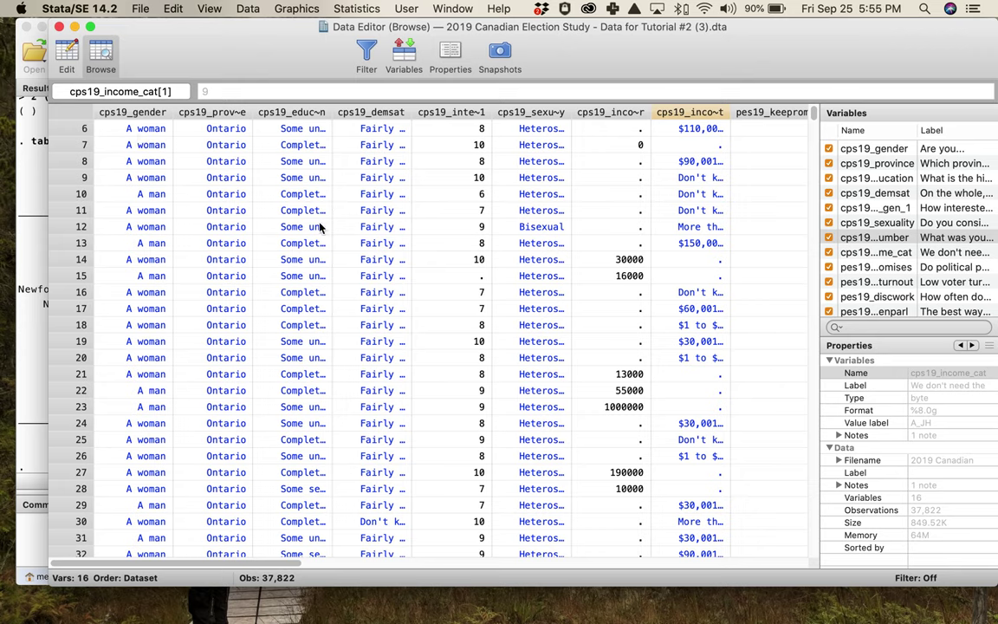
scroll(323, 222, down, 2)
scroll(323, 222, up, 5)
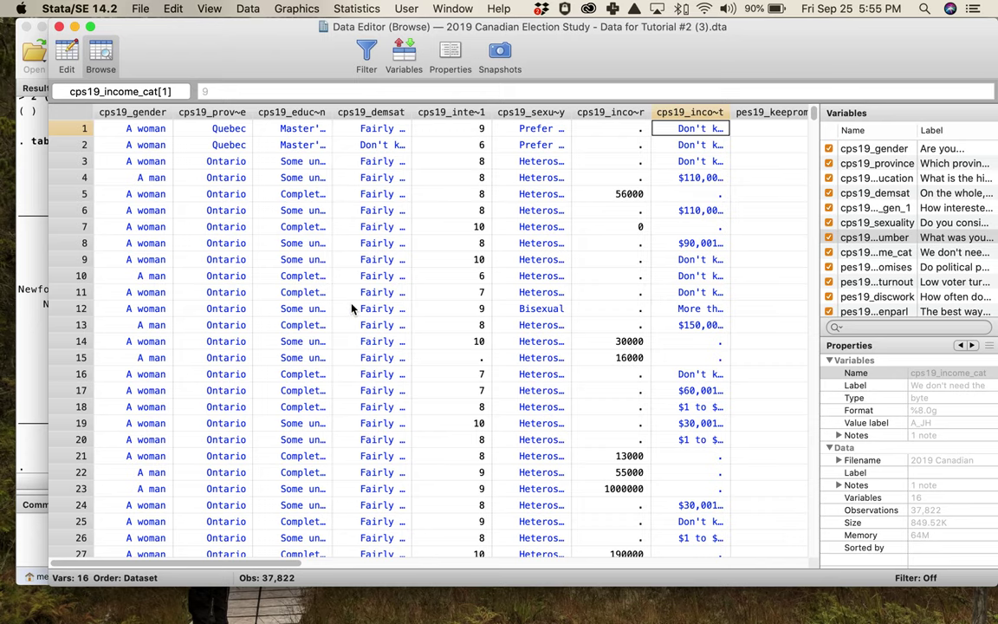
scroll(352, 308, right, 5)
scroll(362, 306, left, 5)
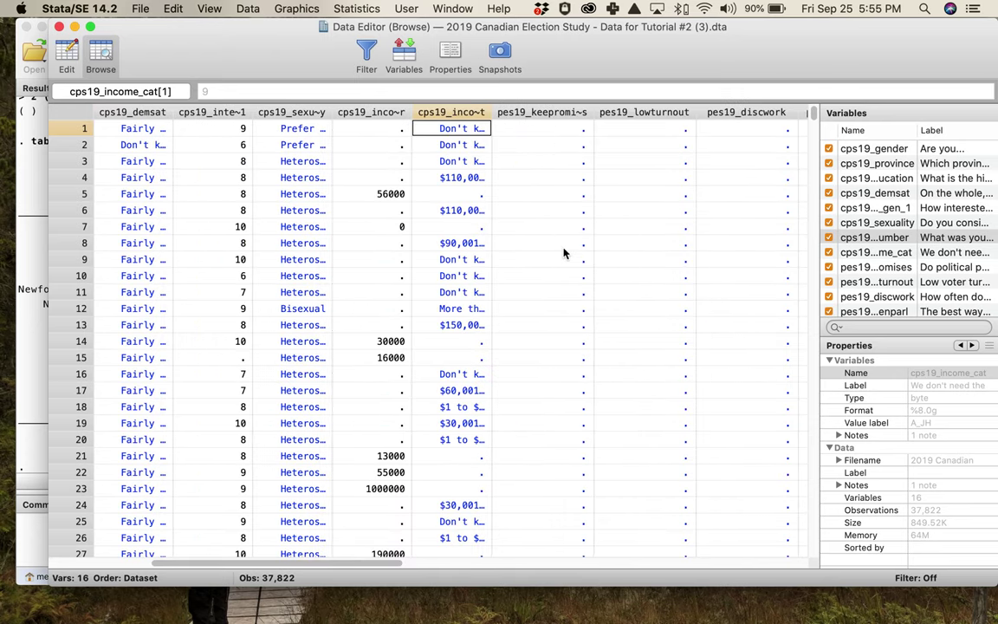
scroll(562, 439, down, 15)
scroll(563, 440, down, 14)
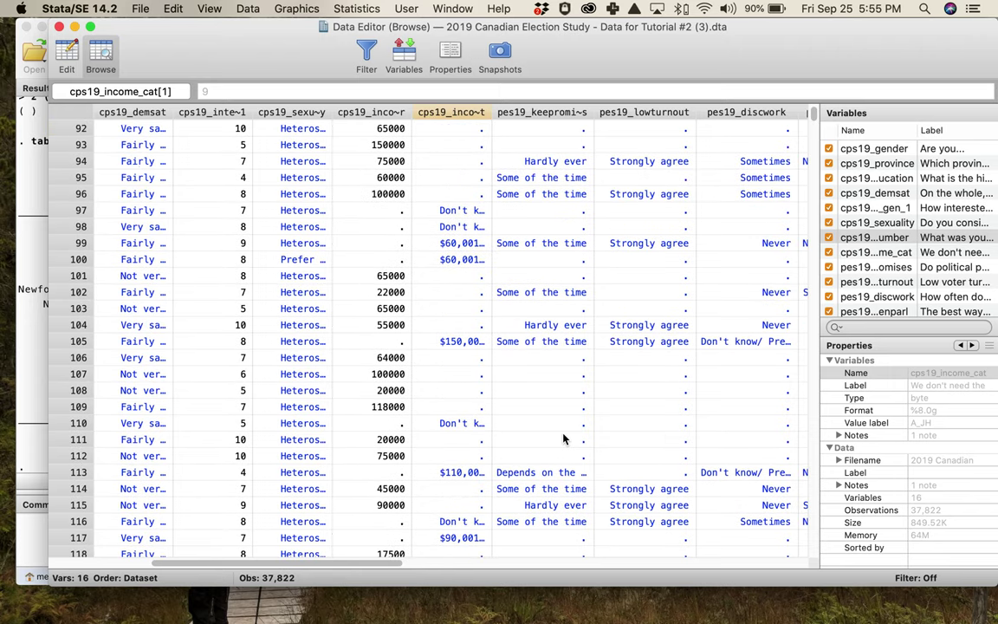
scroll(563, 439, down, 20)
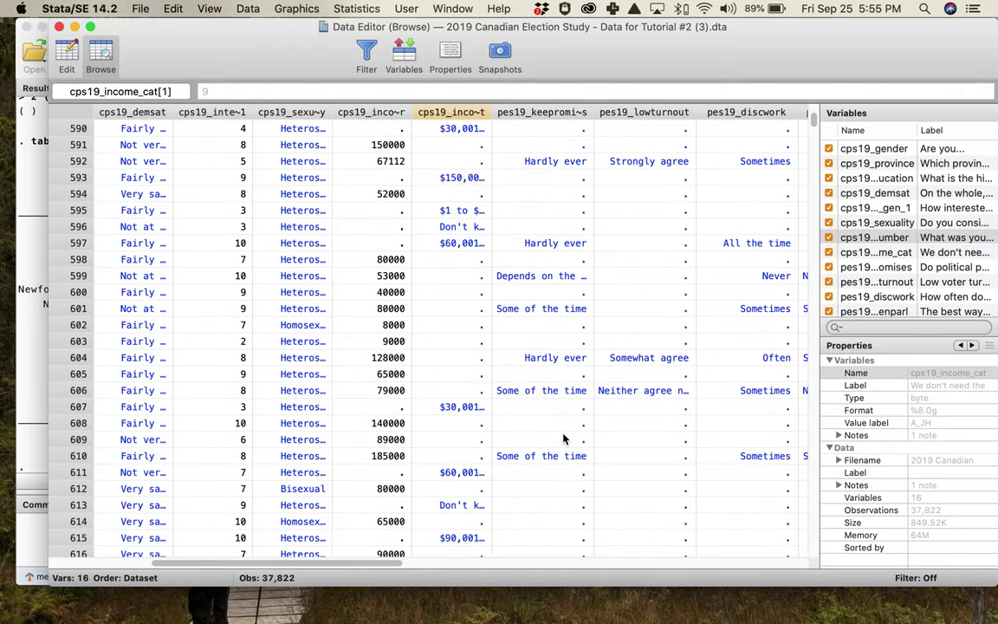
scroll(564, 439, up, 20)
scroll(563, 439, up, 10)
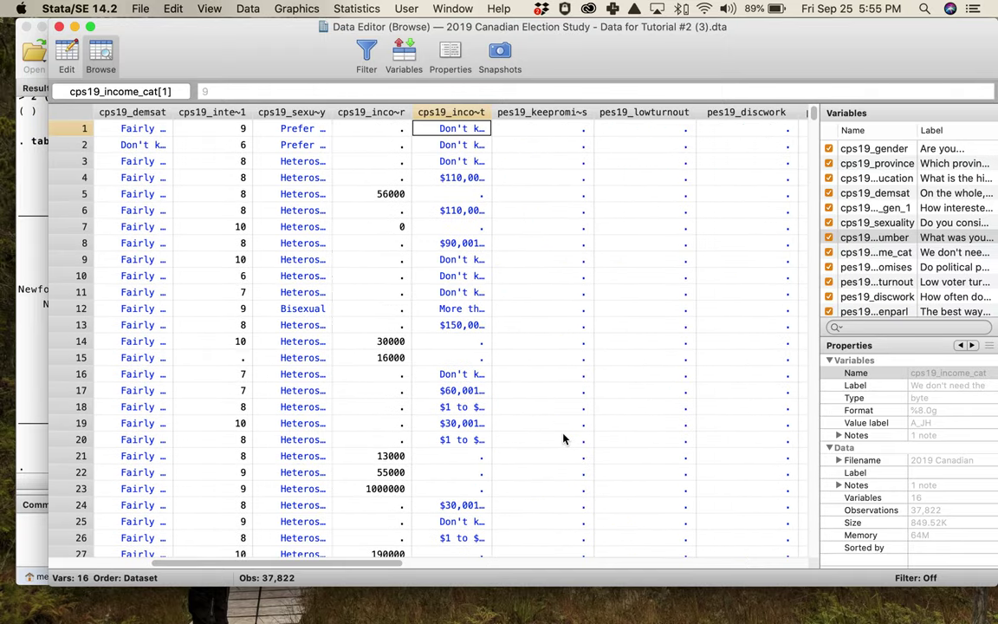
click(59, 27)
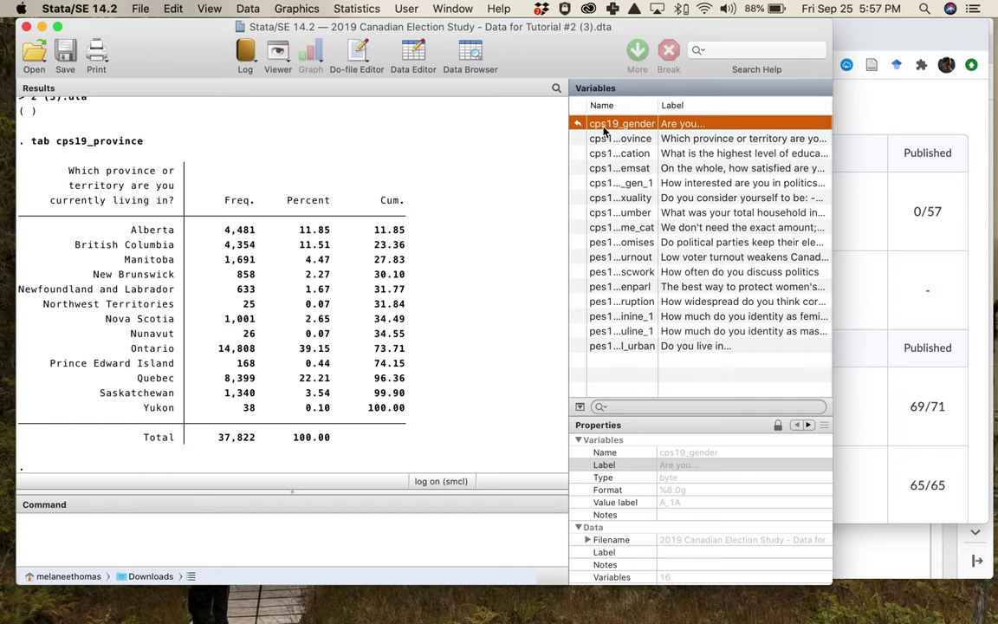
Go through pes19_keepromises and the cps19 gender, province, education and sexuality variables in the variable list, widening its name column
click(599, 245)
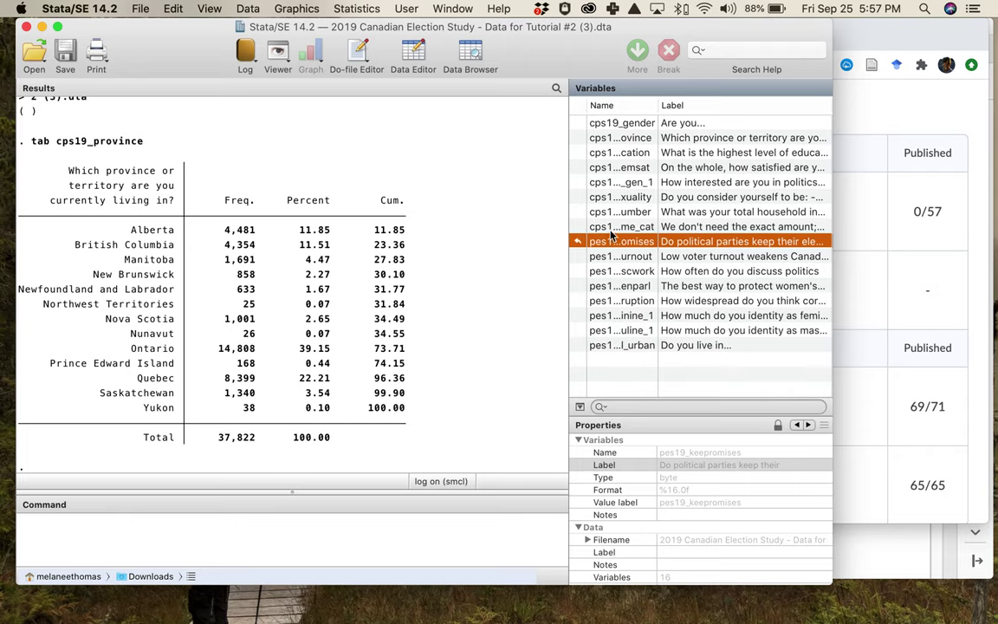
click(645, 124)
click(641, 140)
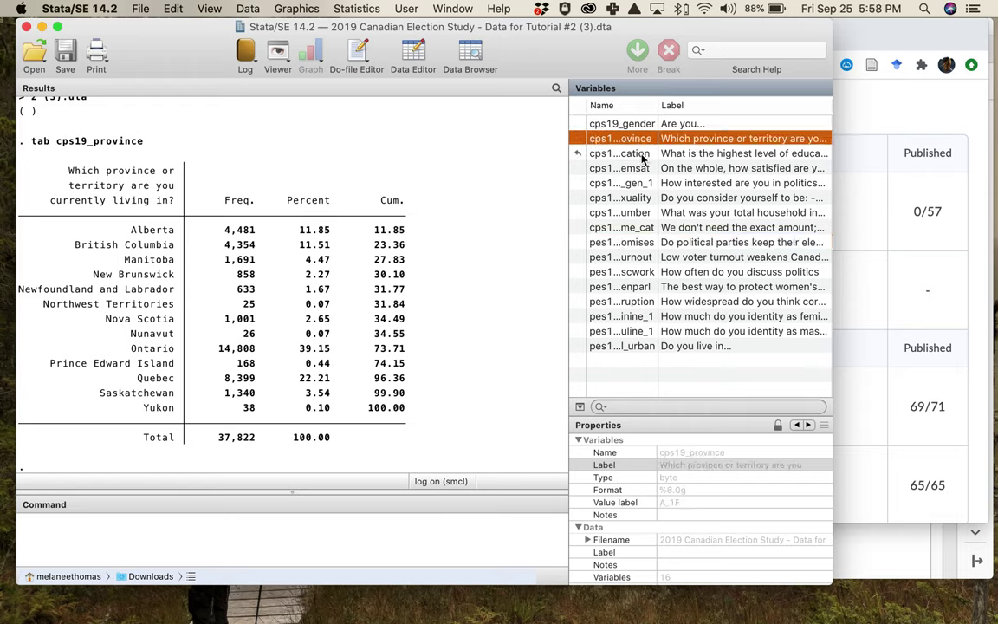
click(640, 153)
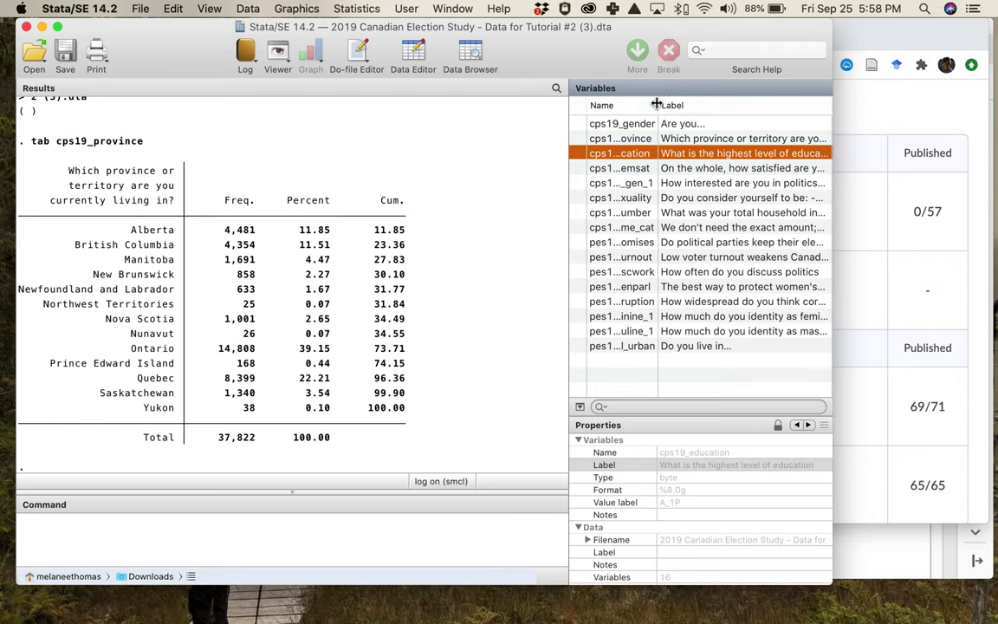
drag(656, 105, 682, 105)
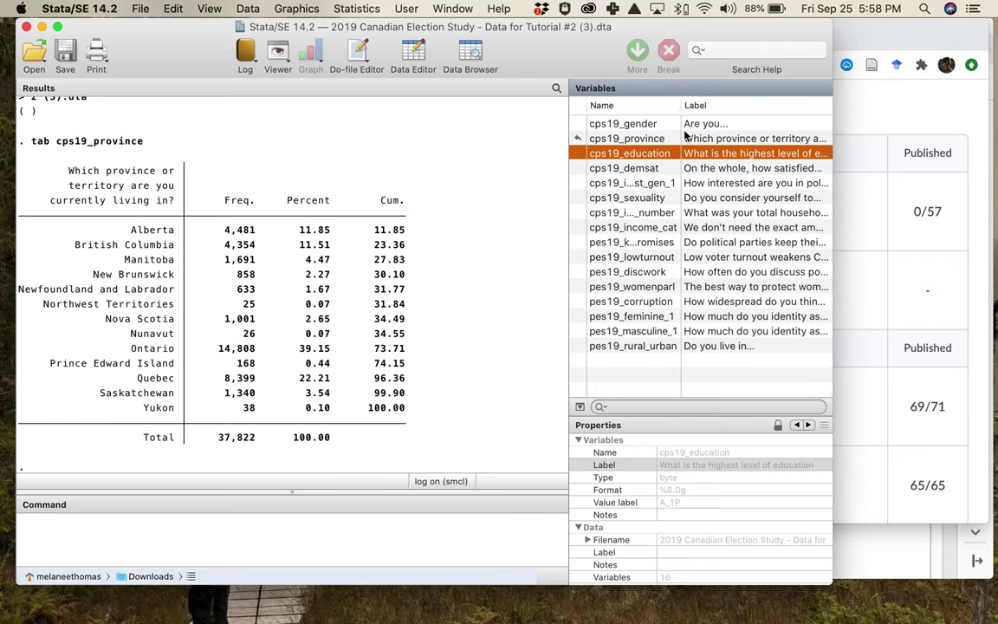
click(641, 197)
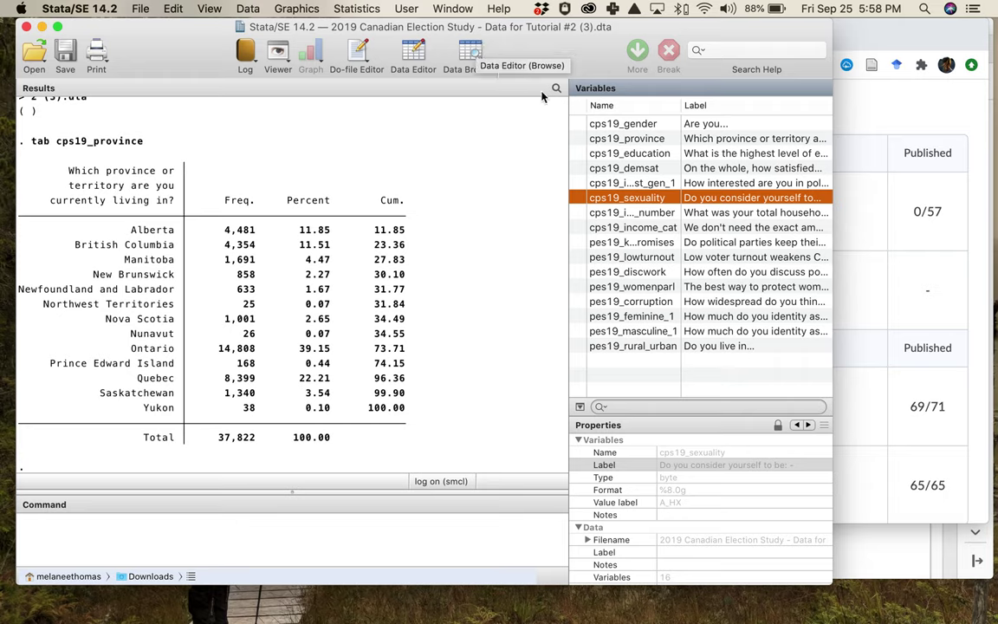
Try to tabulate the gender variable as cps_gender and consult the help entry for return code r(111)
click(300, 530)
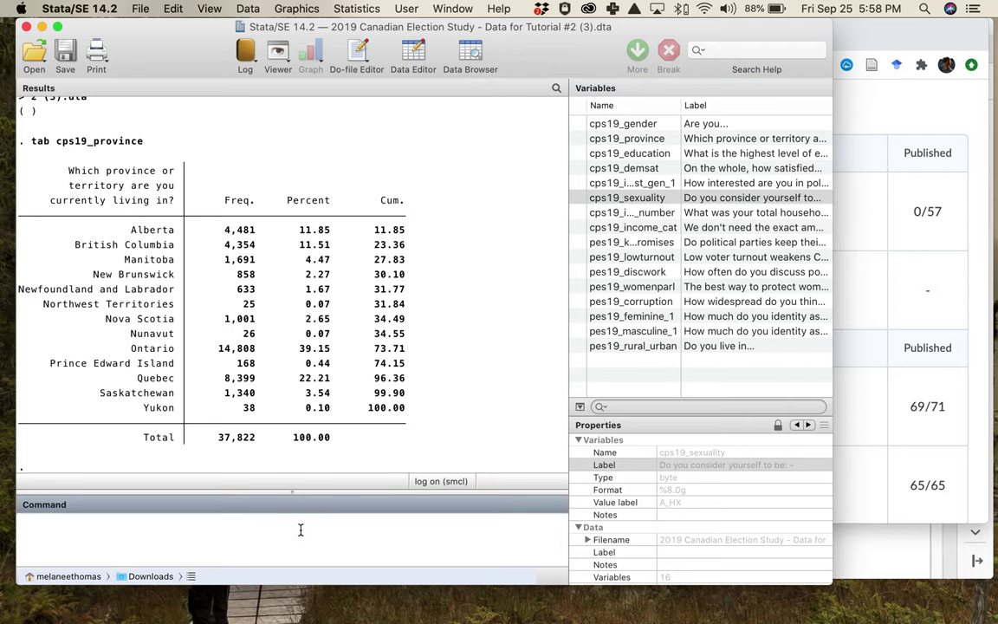
text(tab cps_gende)
key(BackSpace)
key(BackSpace)
key(BackSpace)
key(BackSpace)
key(BackSpace)
text(gender)
key(Return)
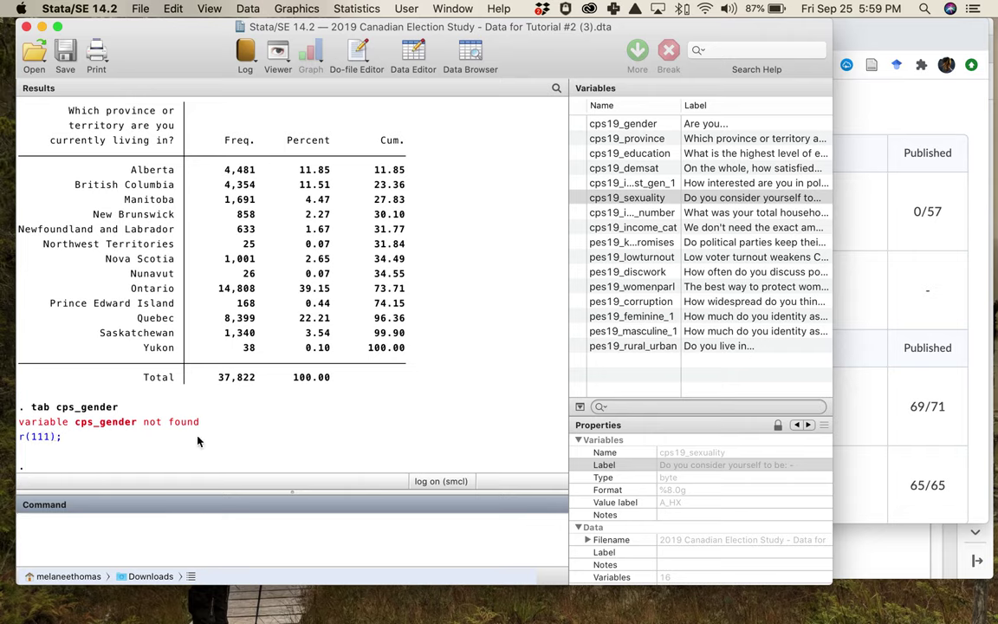
click(40, 437)
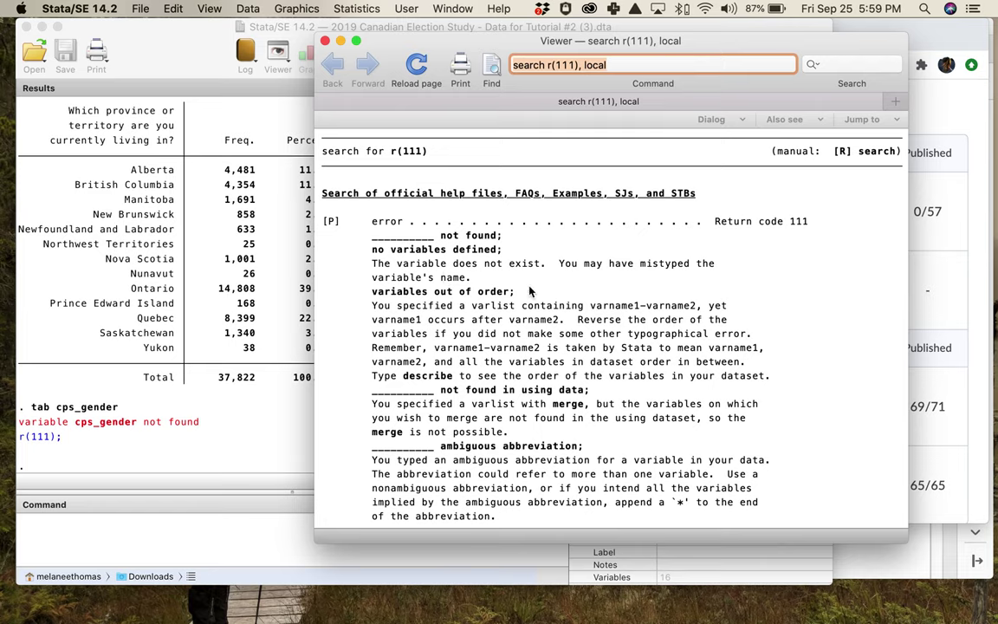
click(326, 42)
Tabulate the frequencies of cps19_gender
click(331, 536)
text(tab)
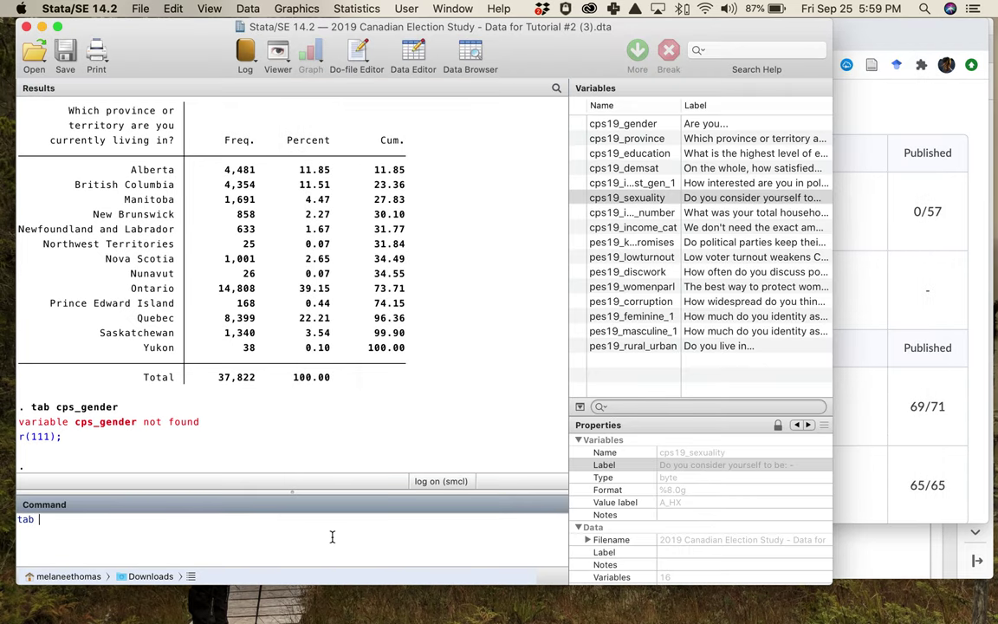
text( cps19_gender)
key(Return)
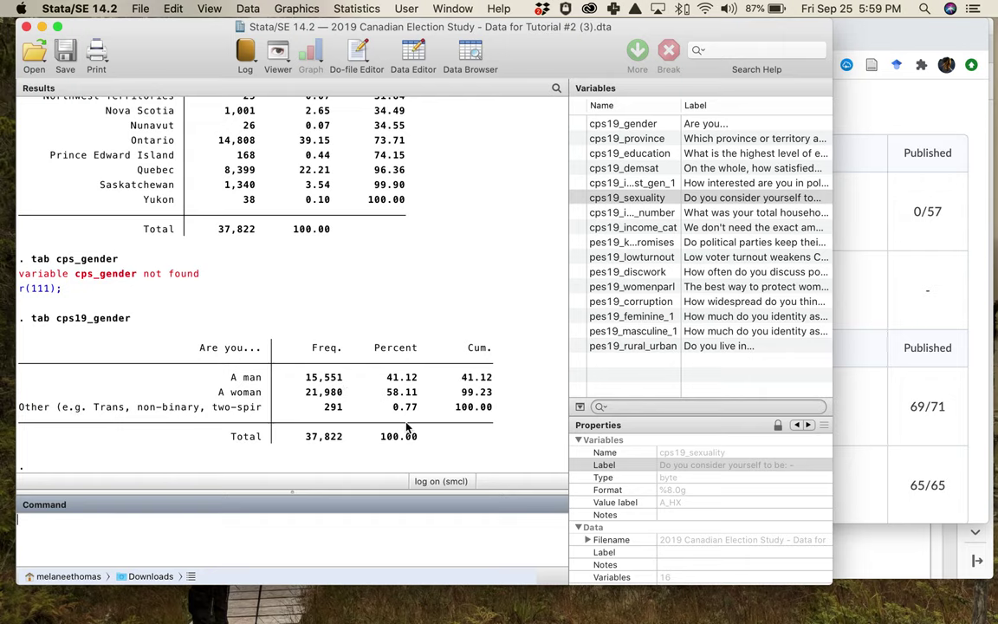
Switch to the 2019 Canadian Election Study codebook in Acrobat and search it for "gender"
click(881, 560)
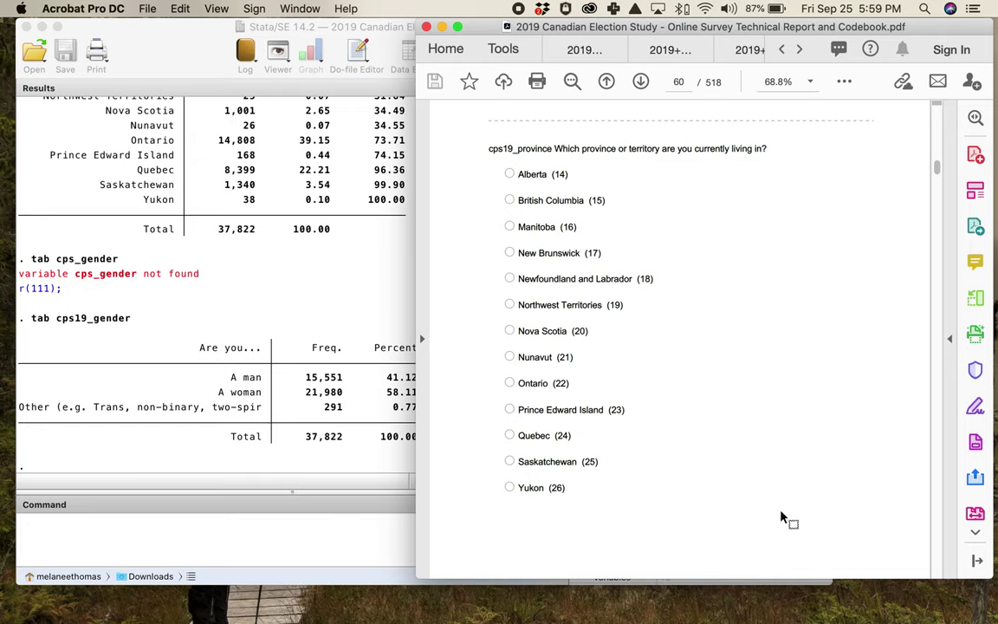
key(super+f)
text(gende)
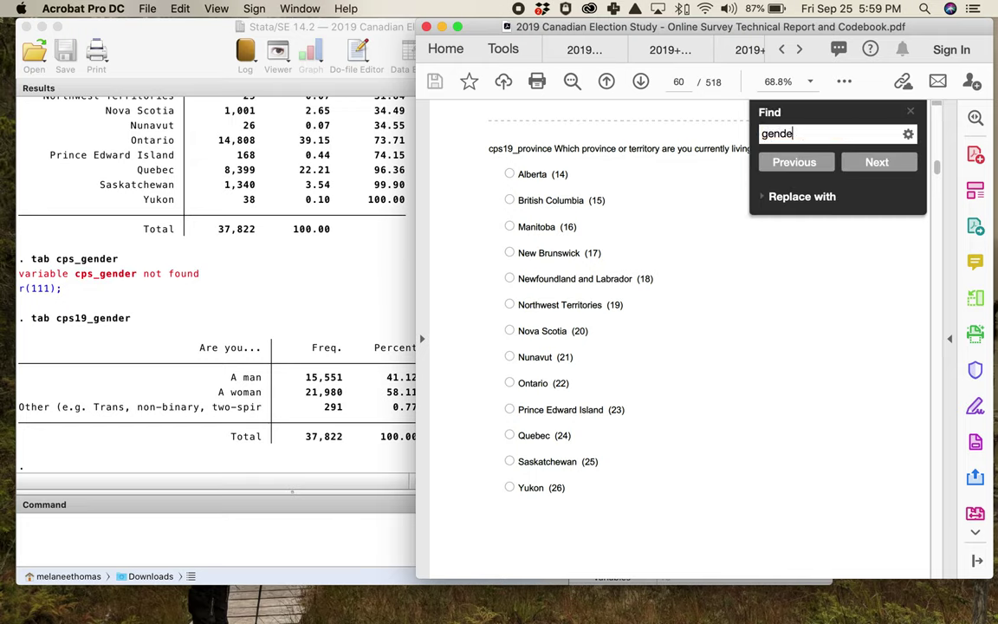
text(r)
key(Return)
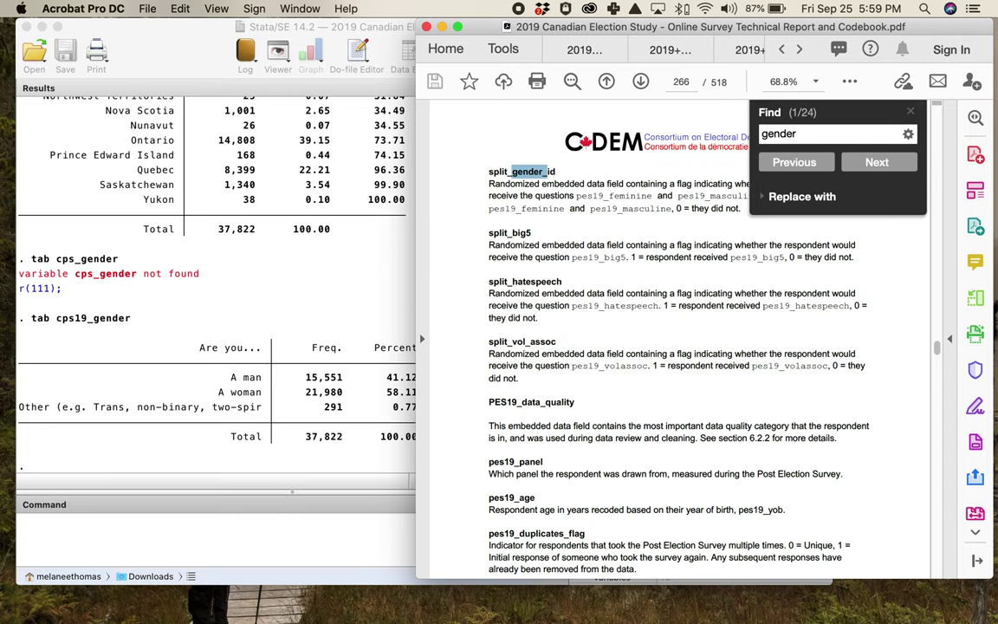
Go through the "gender" matches in the codebook up to the cps19_gender question on page 59
click(874, 163)
click(876, 165)
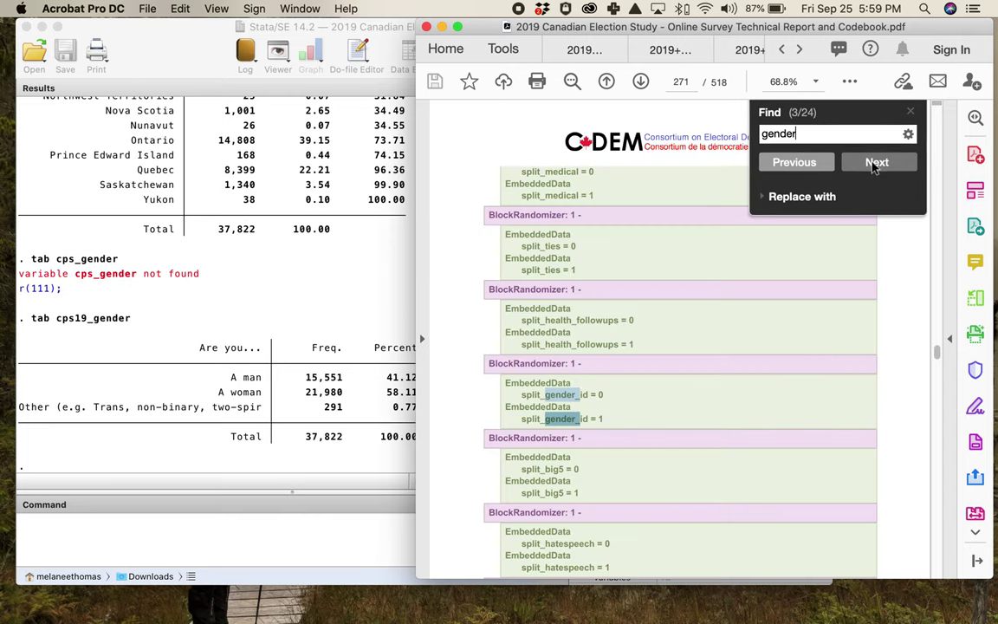
click(875, 164)
click(875, 165)
click(875, 164)
click(875, 165)
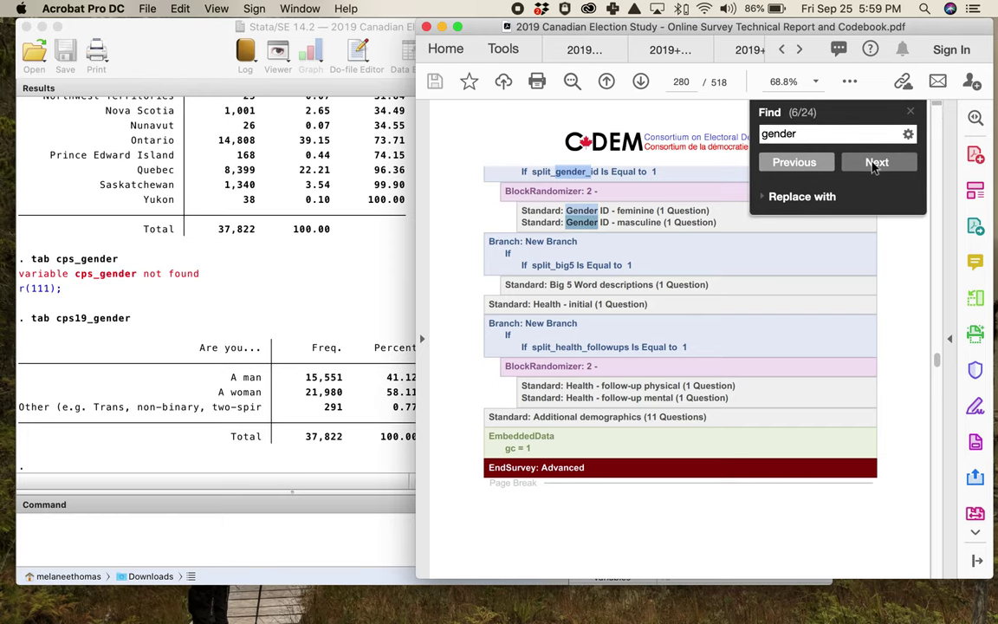
click(875, 164)
click(875, 165)
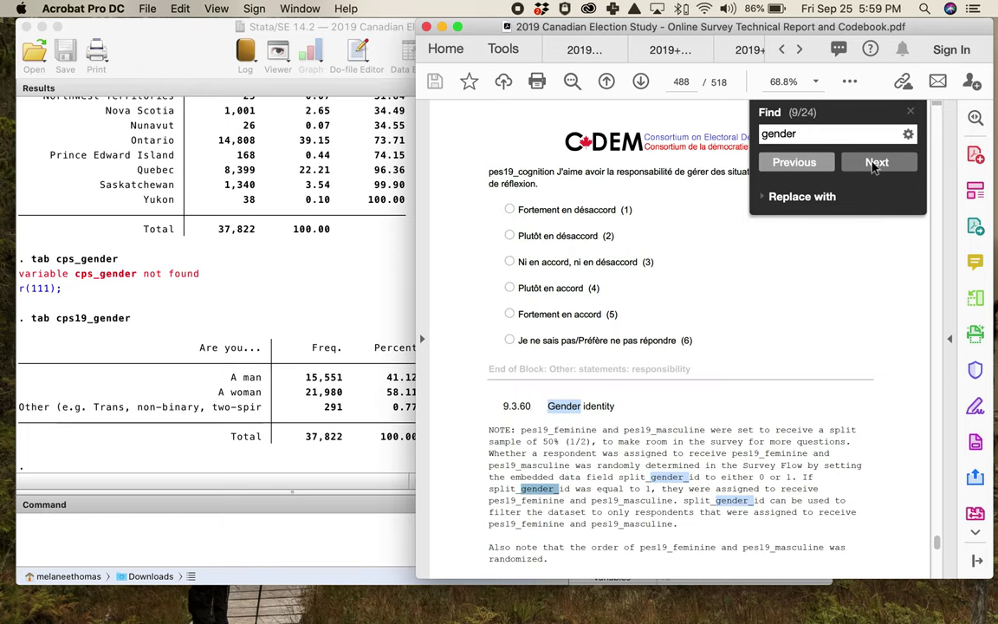
scroll(882, 178, down, 2)
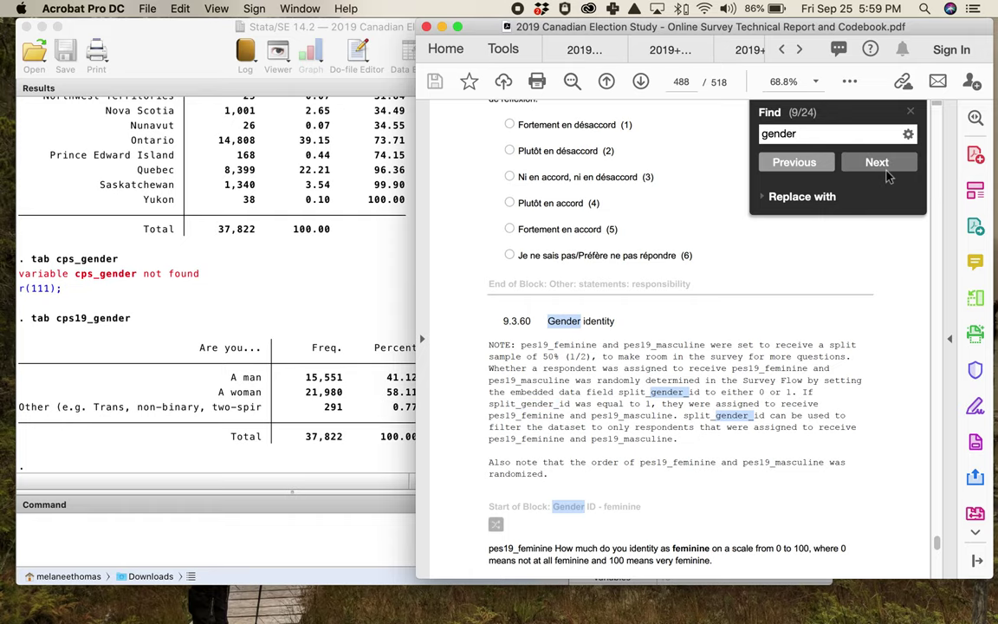
click(884, 164)
click(877, 164)
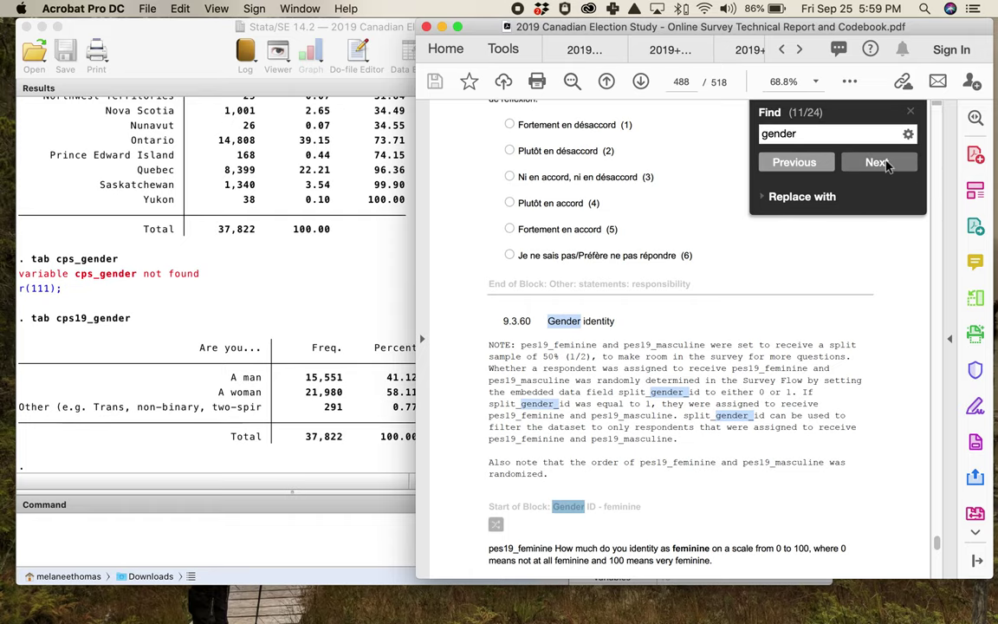
click(877, 164)
click(877, 164)
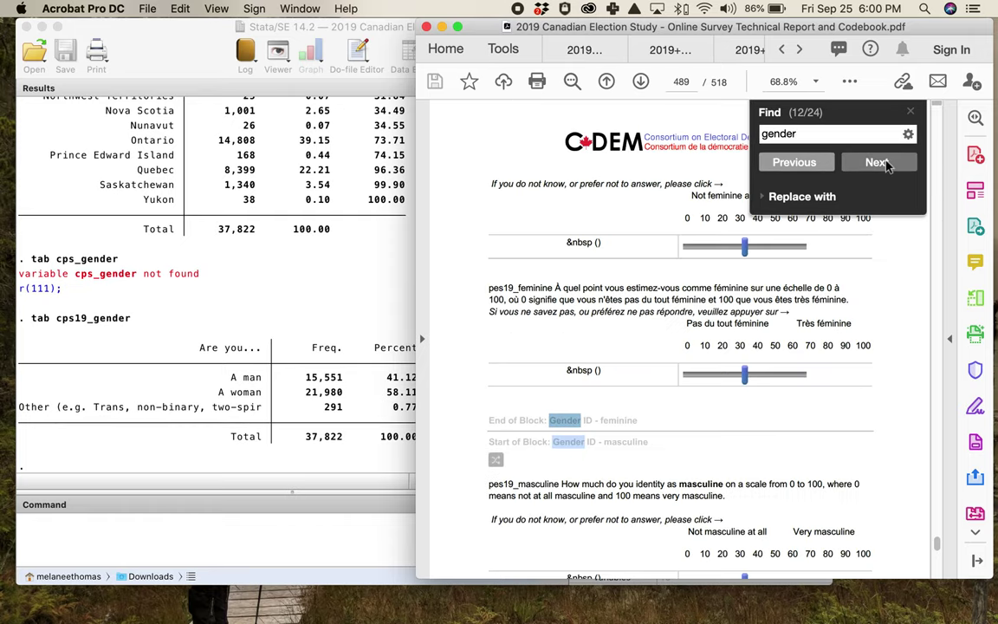
click(884, 164)
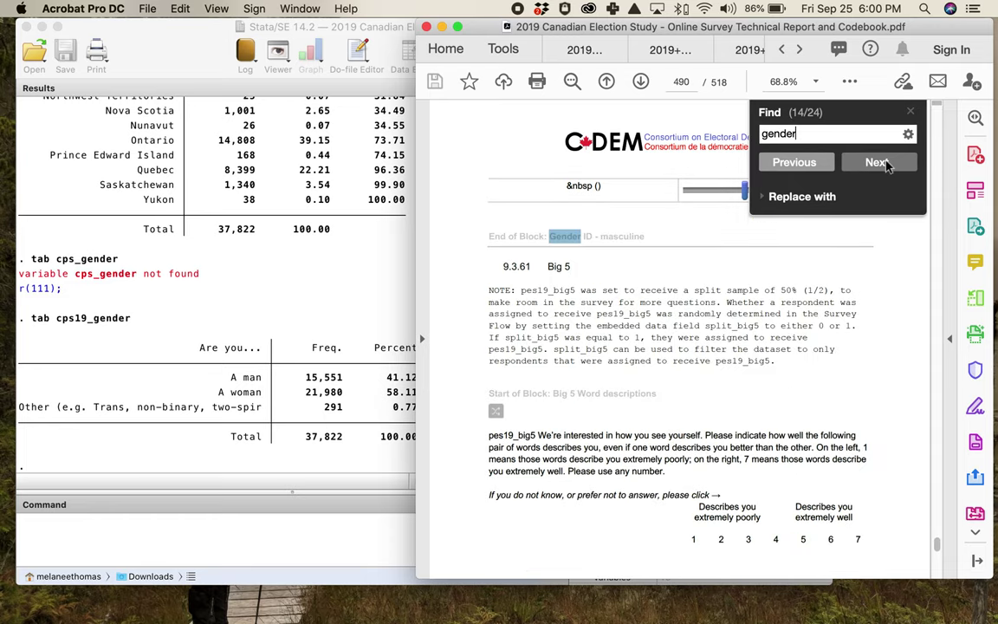
click(884, 164)
click(878, 164)
click(878, 164)
click(877, 164)
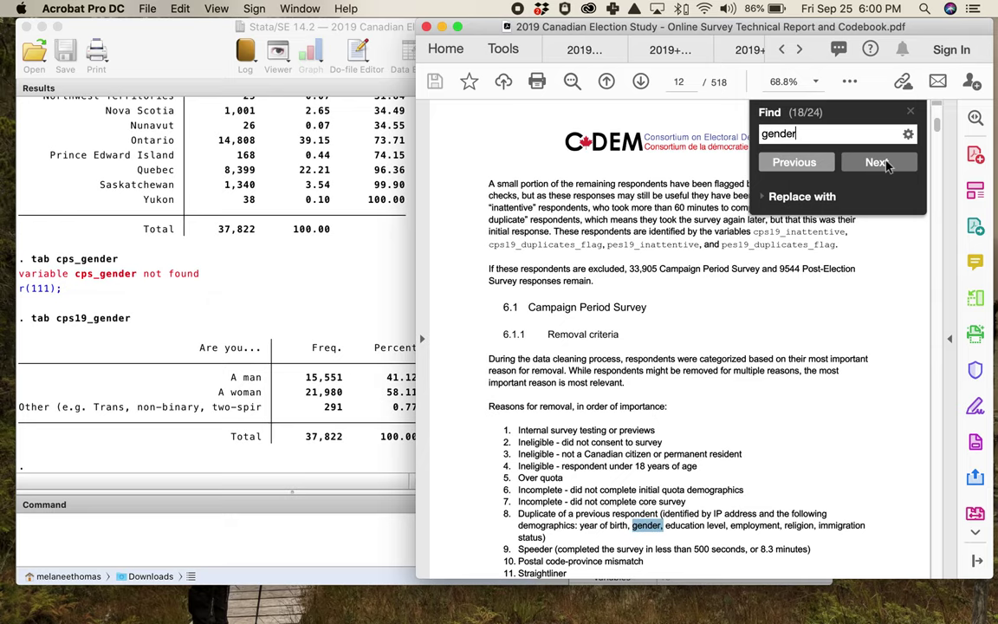
click(877, 164)
click(884, 163)
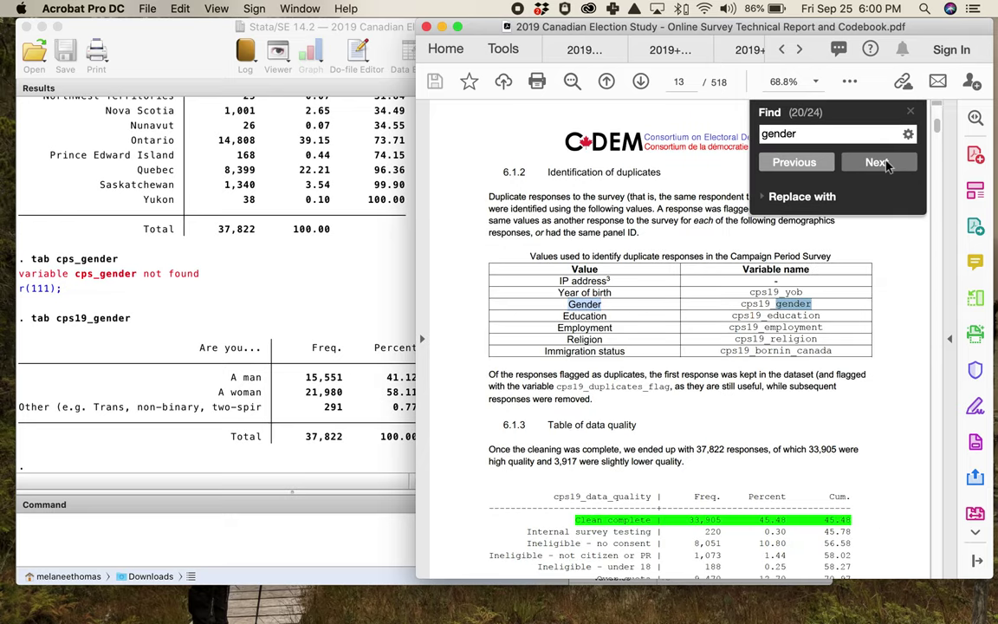
click(884, 164)
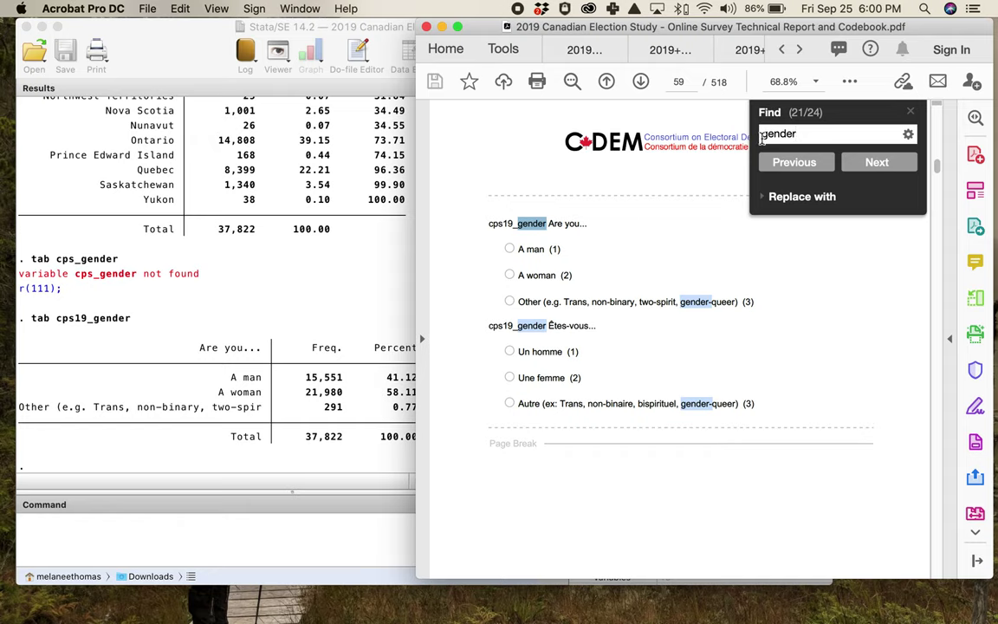
Examine the English wording of the cps19_gender question and the numeric code beside each answer option
click(527, 225)
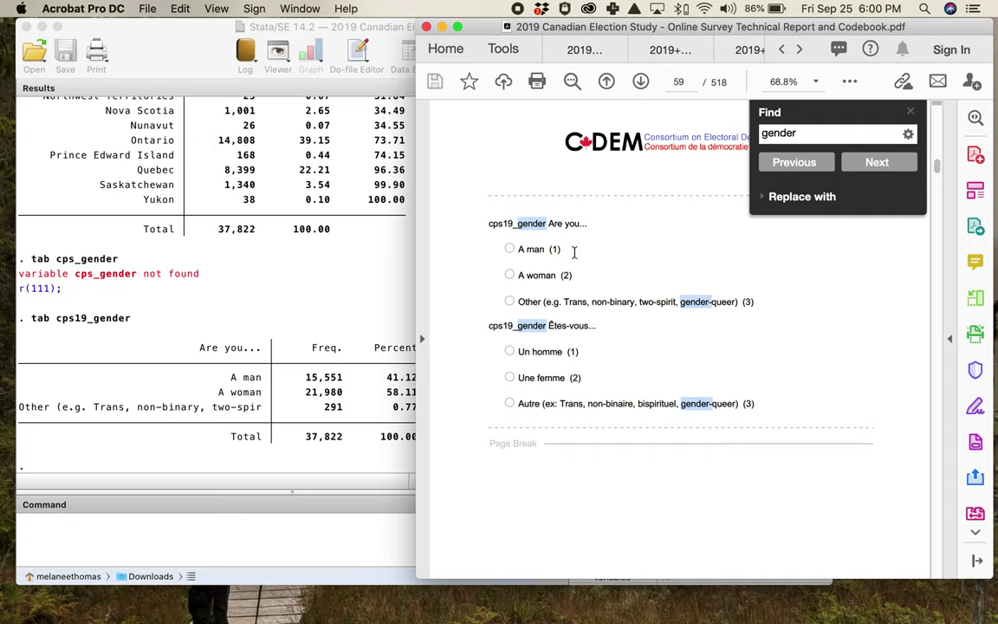
drag(547, 250, 577, 276)
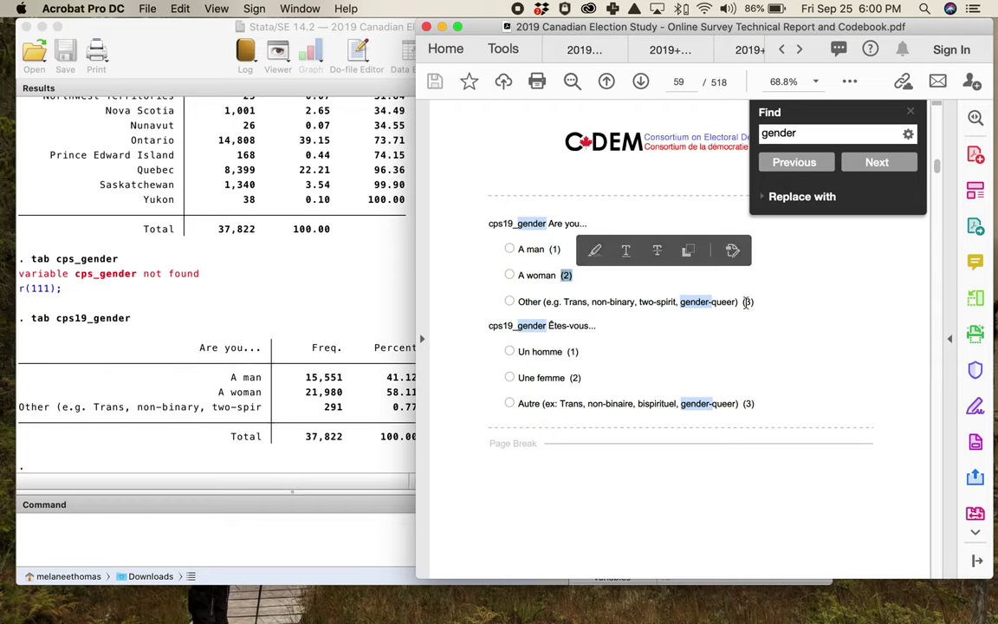
drag(742, 301, 755, 302)
click(571, 266)
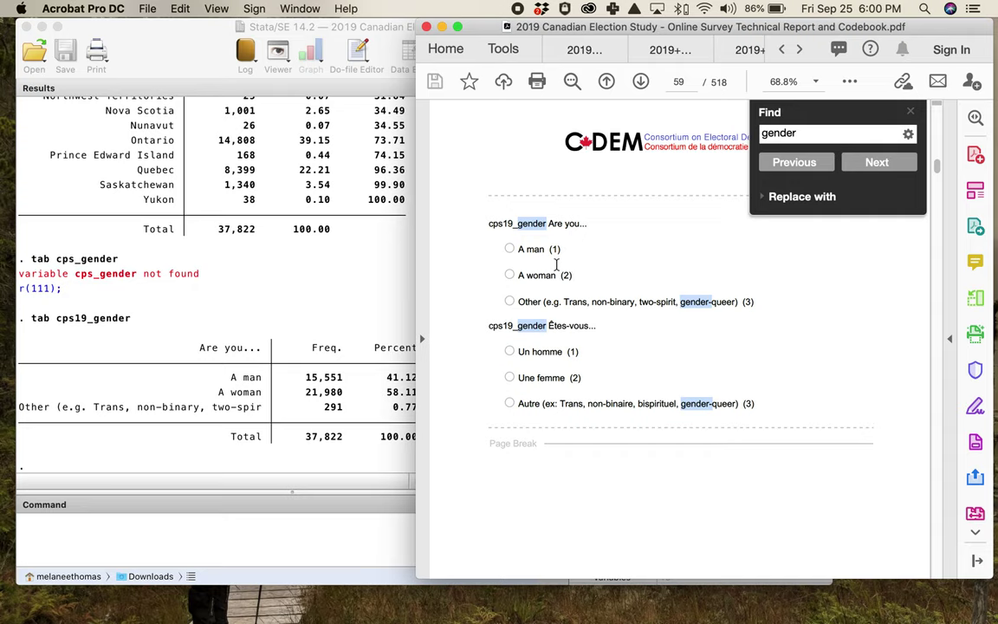
drag(548, 249, 559, 276)
drag(742, 302, 755, 302)
click(755, 301)
drag(488, 223, 587, 224)
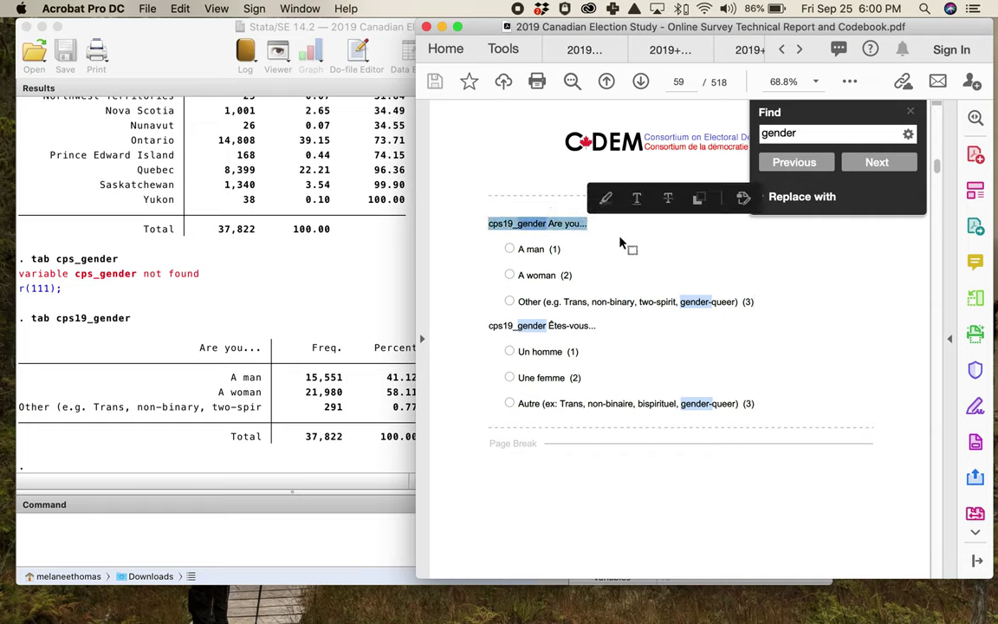
click(589, 229)
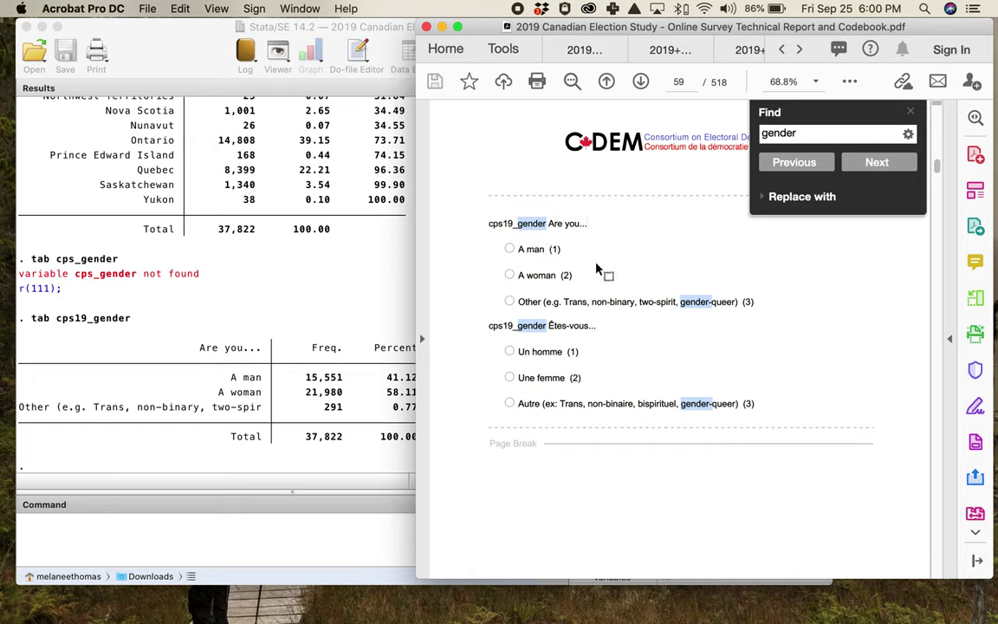
scroll(693, 283, down, 1)
scroll(923, 102, down, 2)
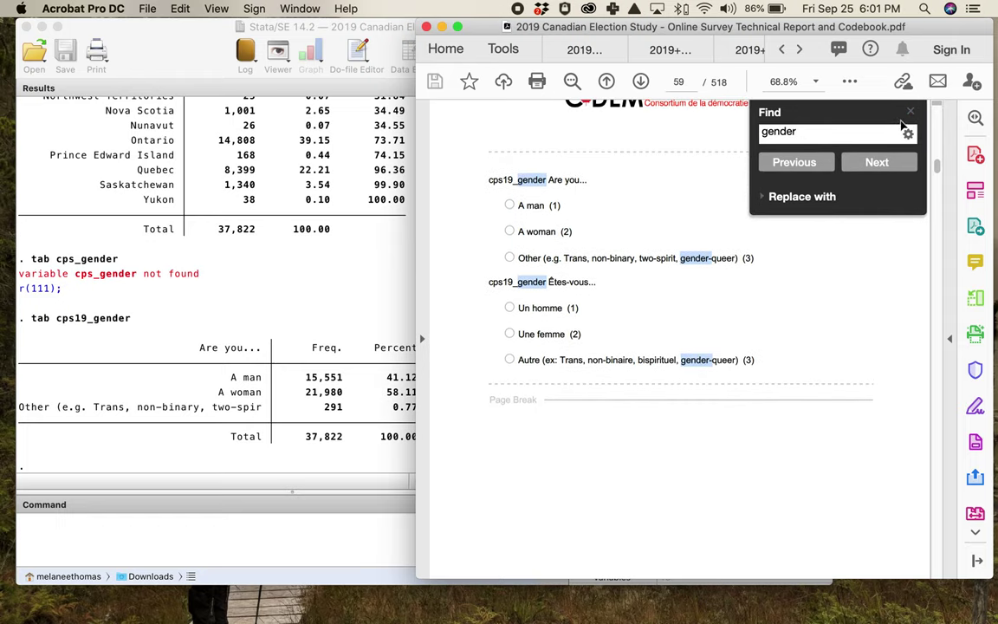
scroll(476, 258, up, 1)
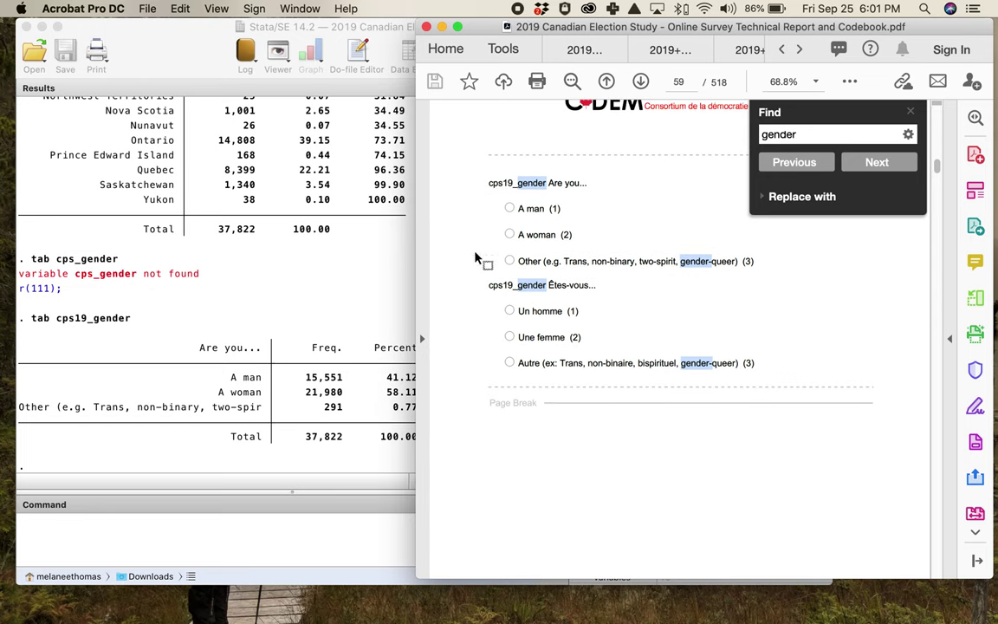
Switch back to Stata and tabulate the frequencies of cps19_income_number
click(269, 288)
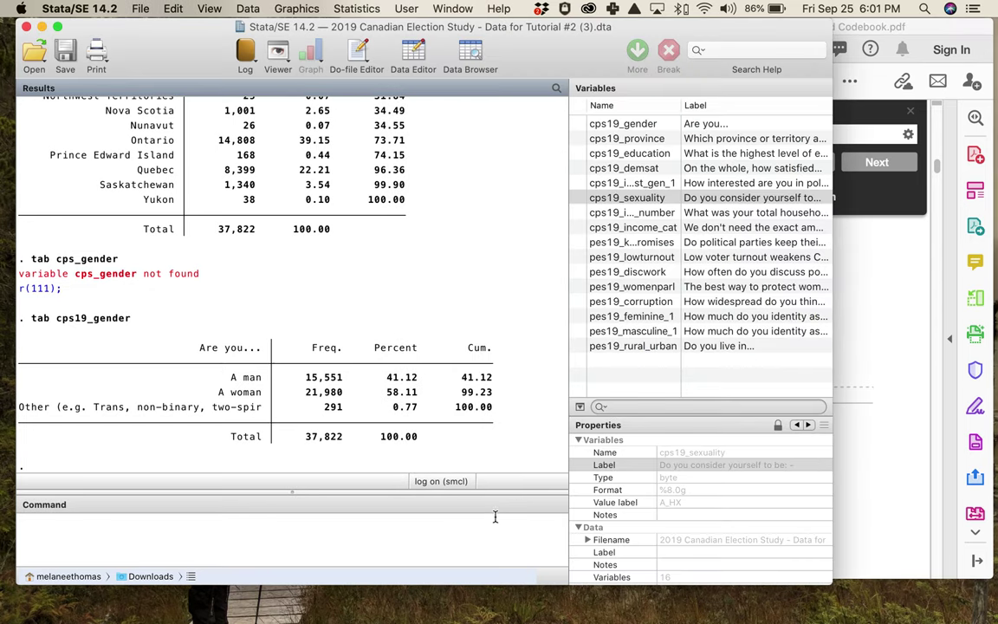
click(498, 539)
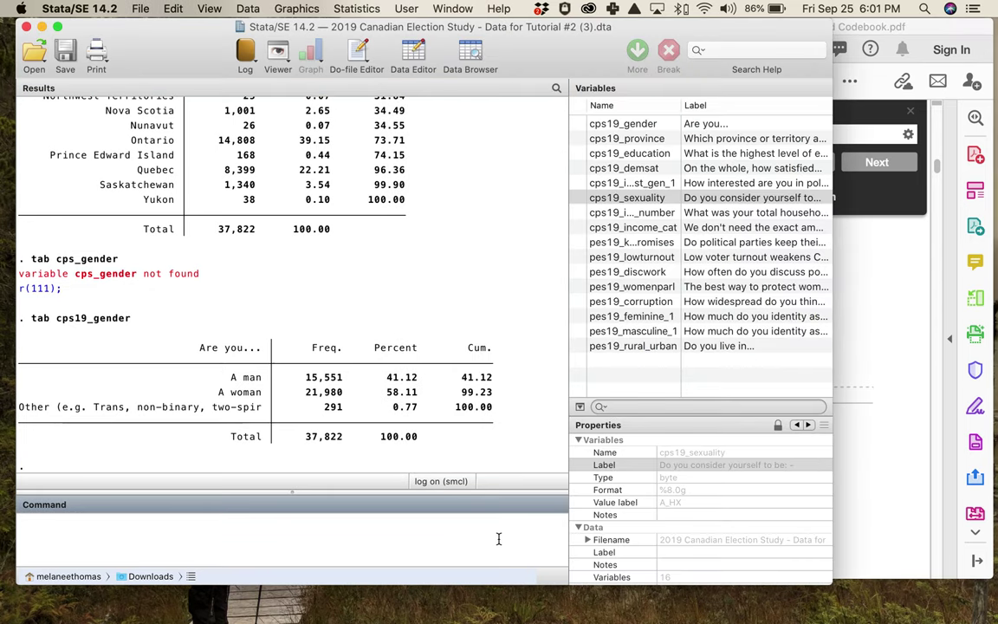
text(tab)
click(717, 214)
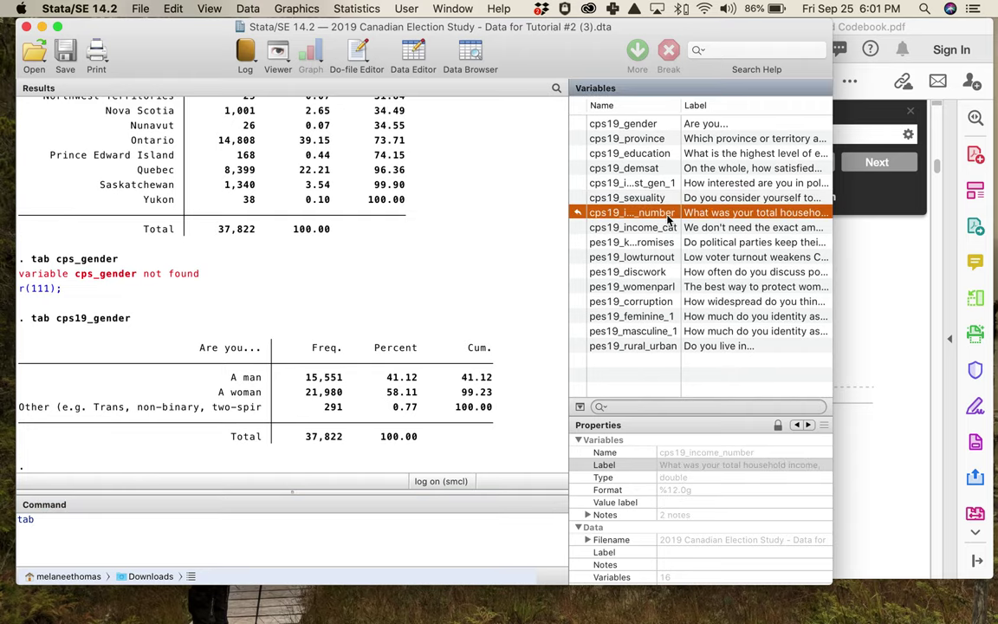
double_click(739, 216)
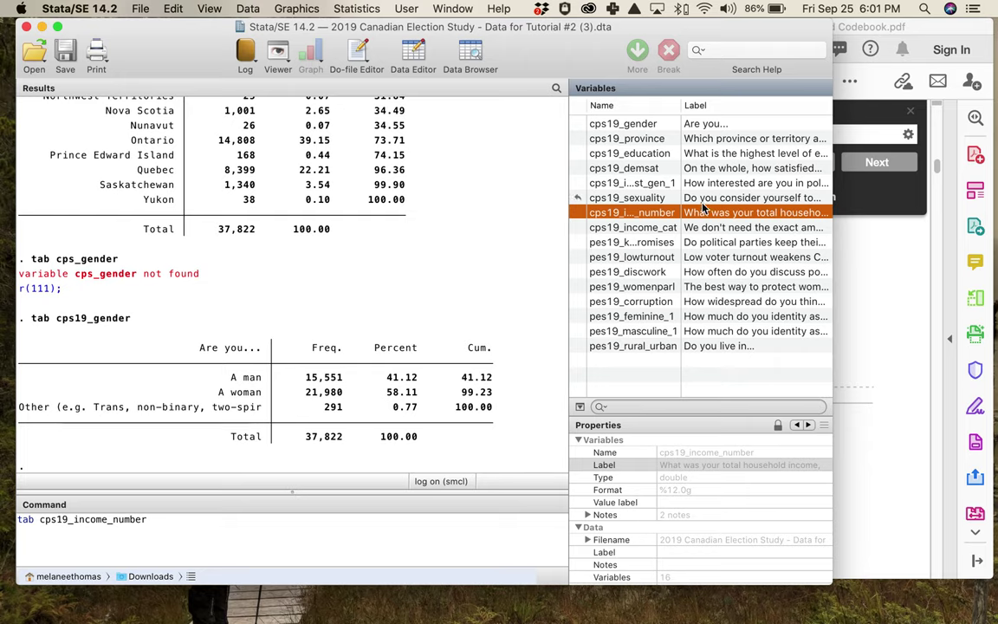
click(155, 524)
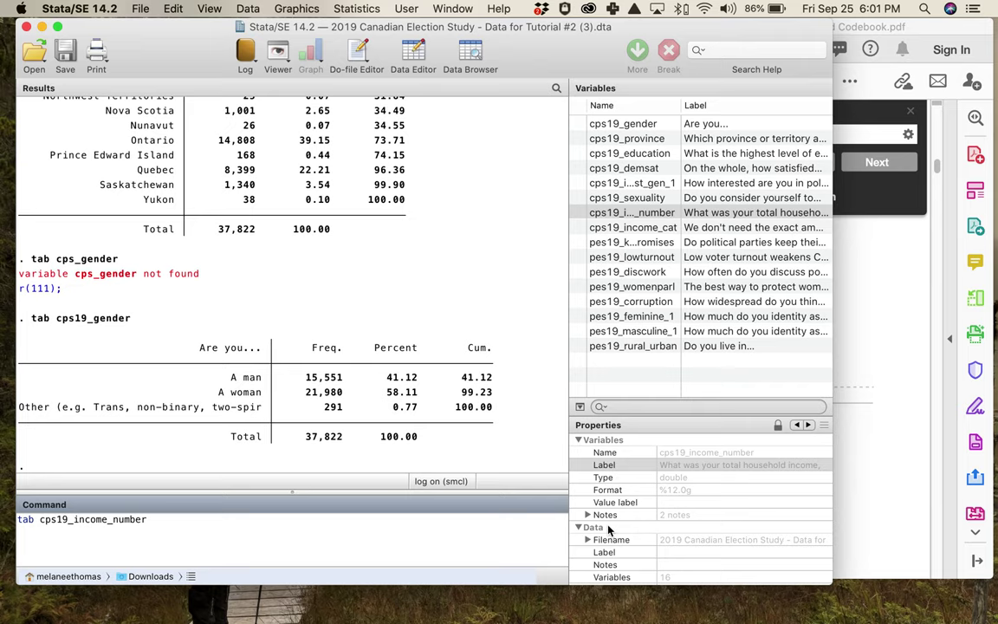
key(Return)
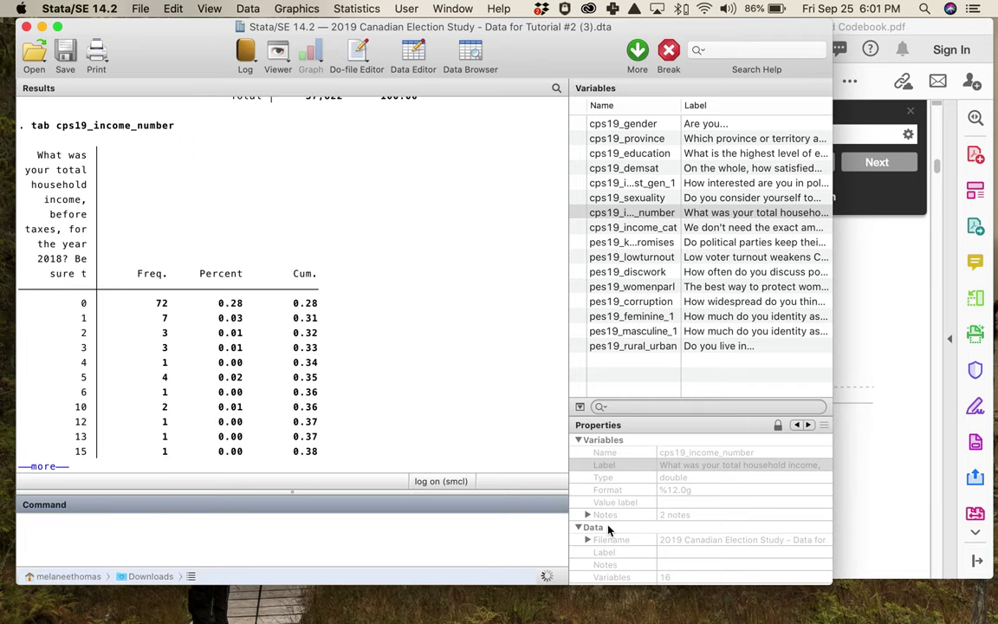
Copy the variable name cps19_income_number from the results and search the codebook in Acrobat for it
drag(32, 150, 85, 279)
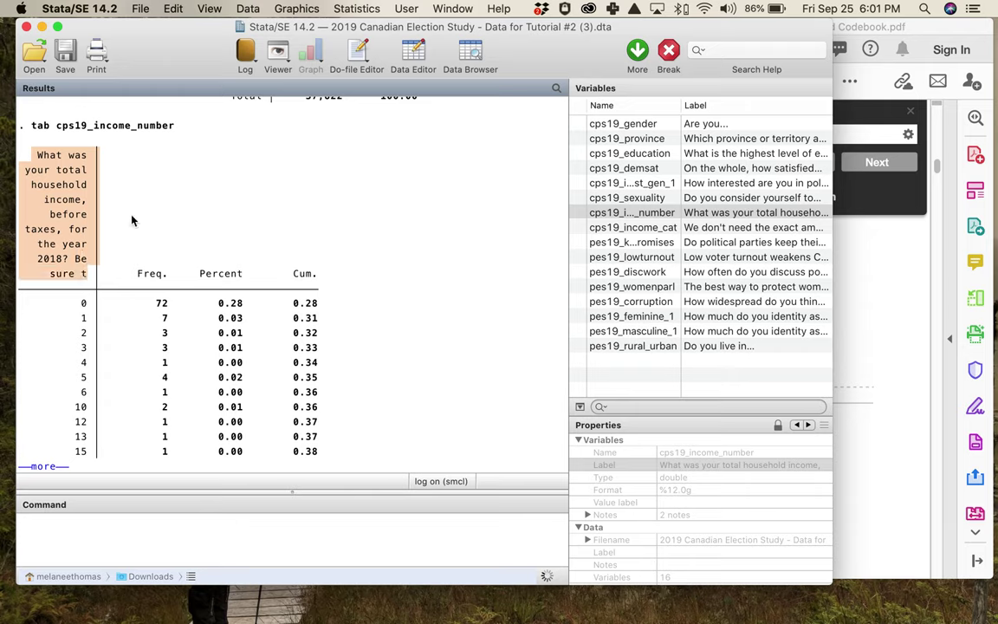
drag(58, 126, 180, 141)
key(super+c)
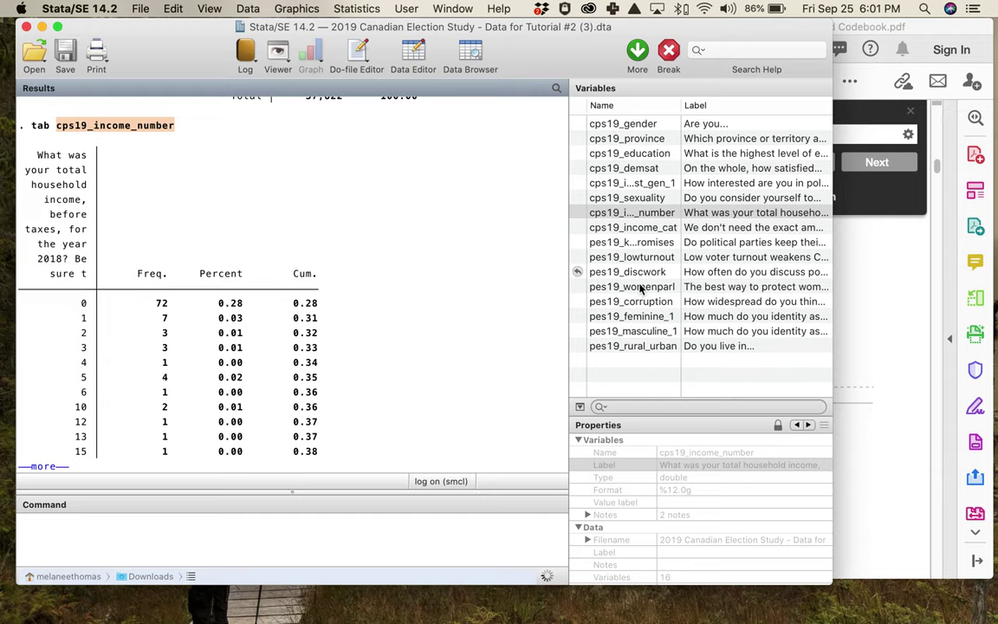
key(super+Tab)
double_click(807, 132)
key(super+v)
key(Return)
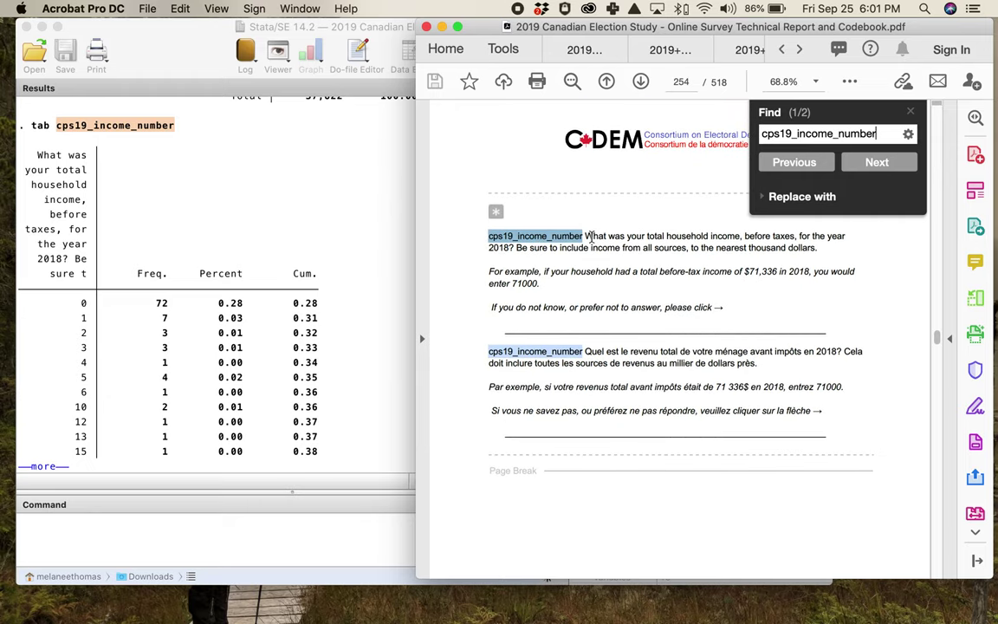
Examine the English wording of the cps19_income_number question, including the household income definition, the rounding instruction and the example amount
drag(646, 236, 743, 236)
click(811, 254)
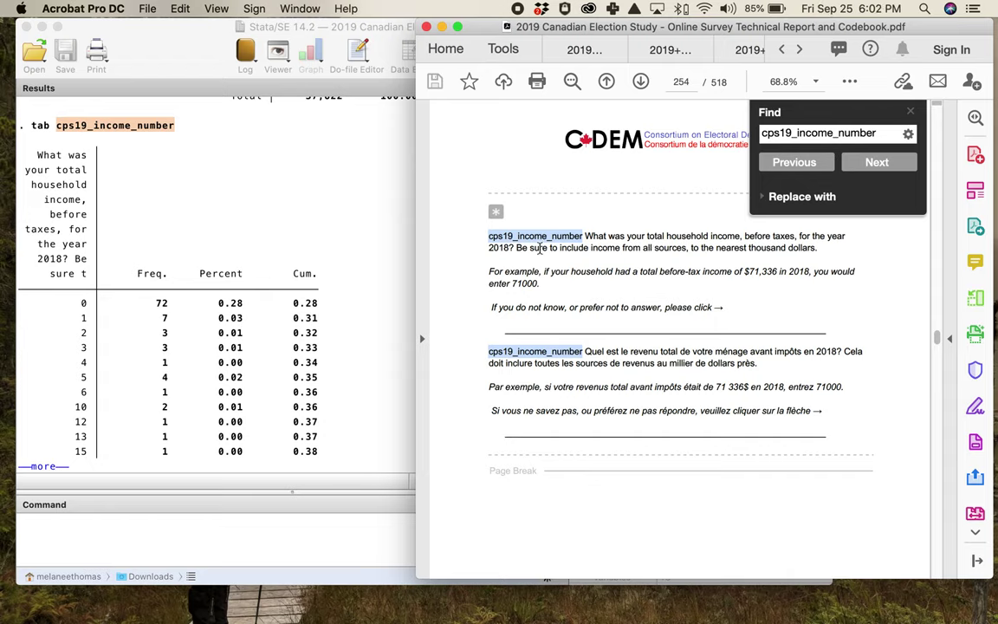
drag(517, 248, 656, 257)
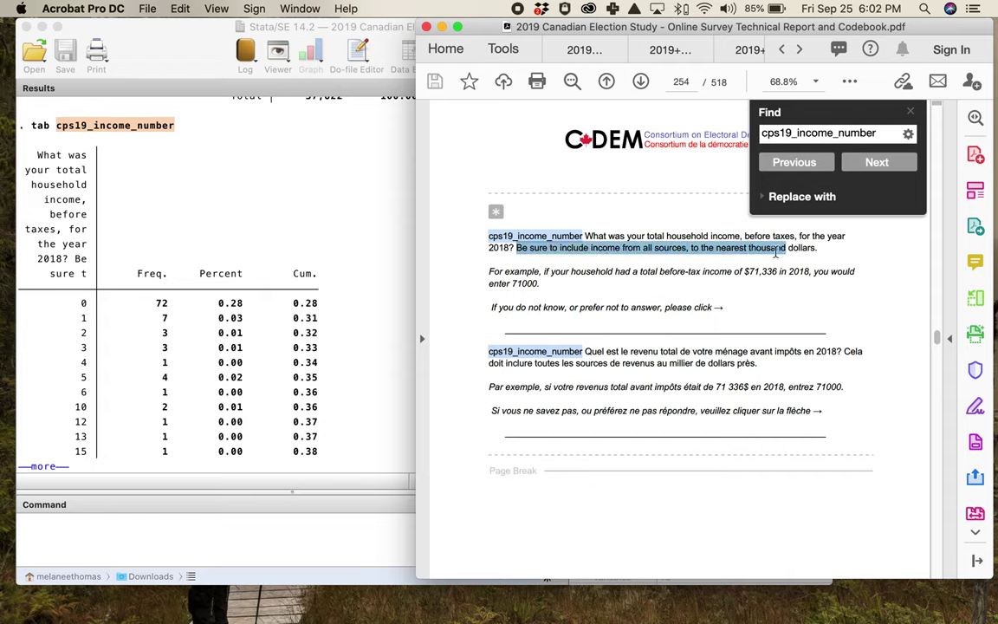
click(658, 259)
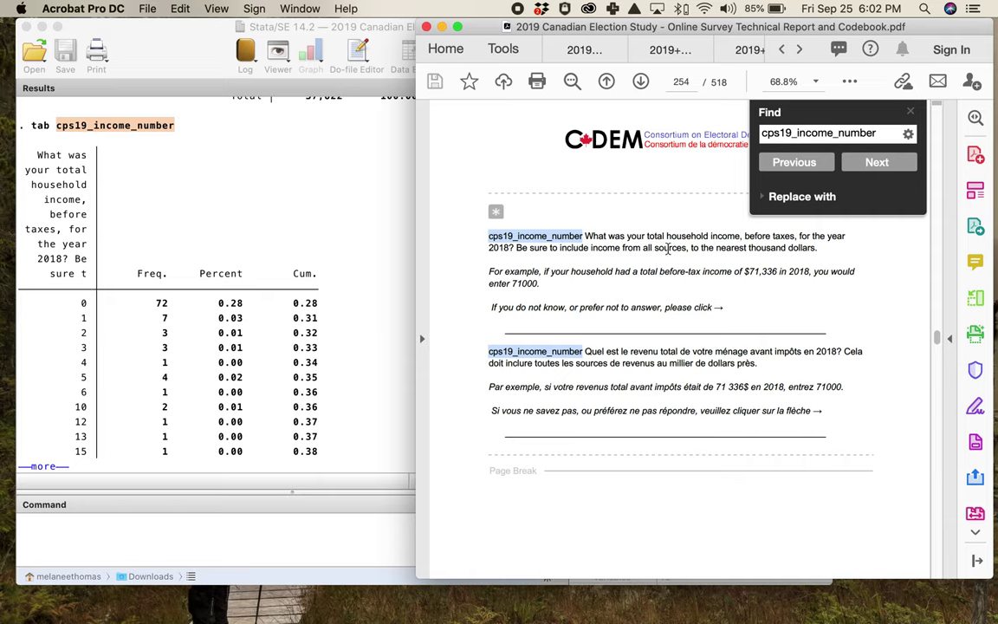
drag(585, 236, 817, 248)
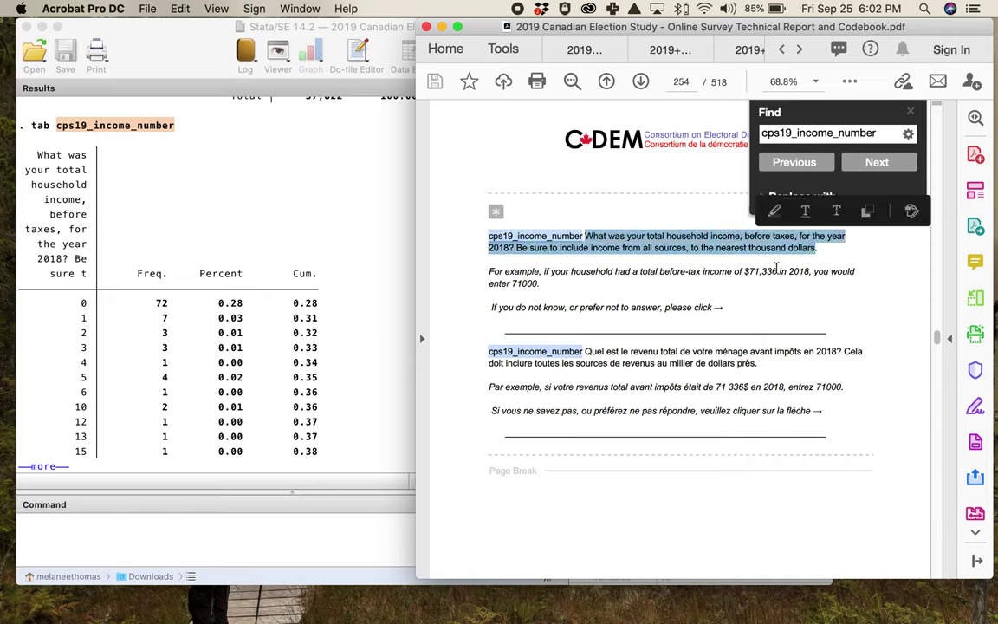
double_click(687, 235)
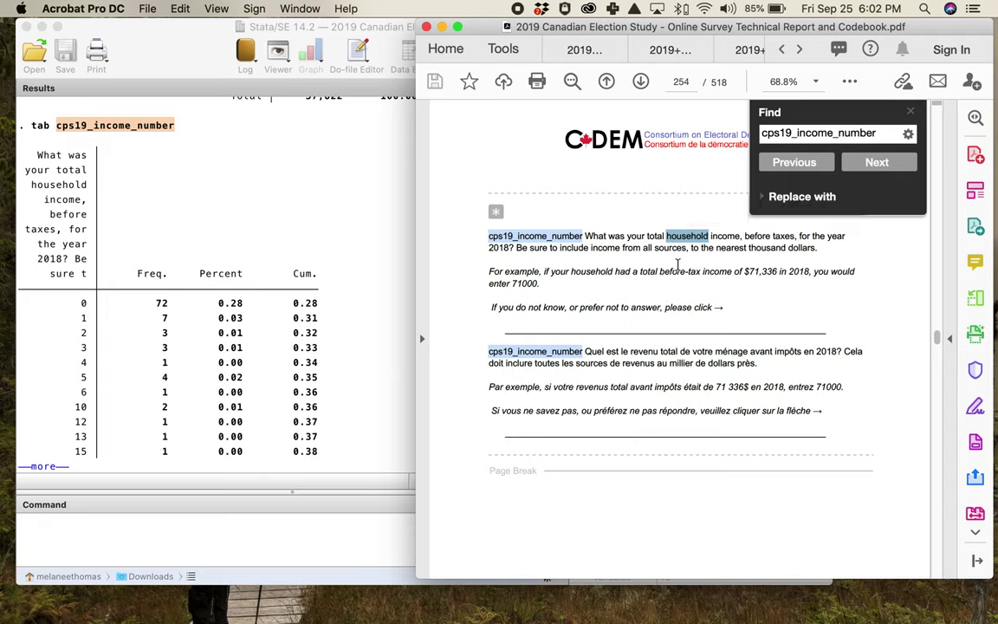
click(644, 281)
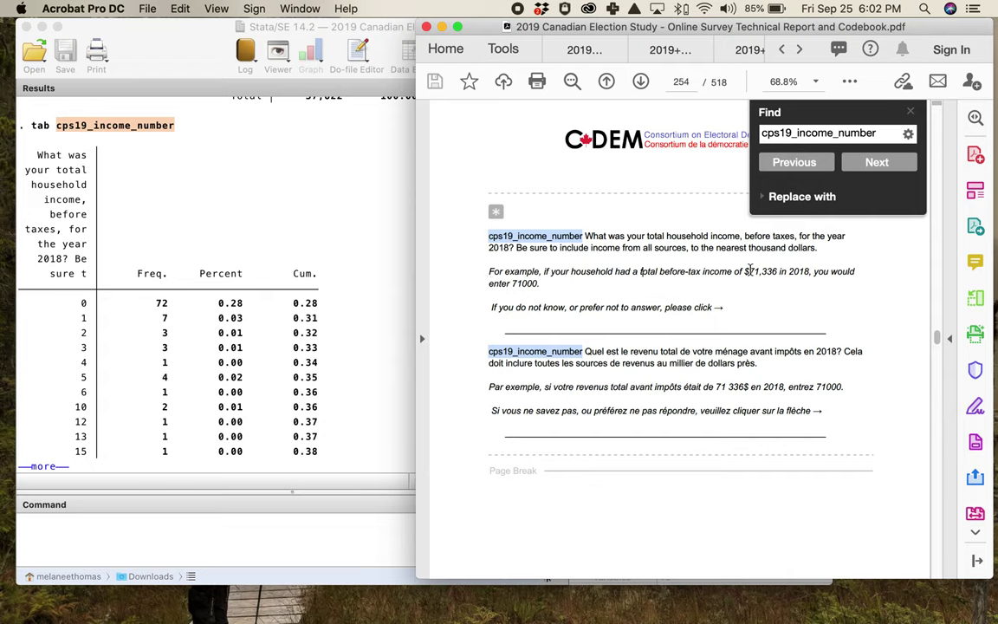
drag(743, 272, 779, 272)
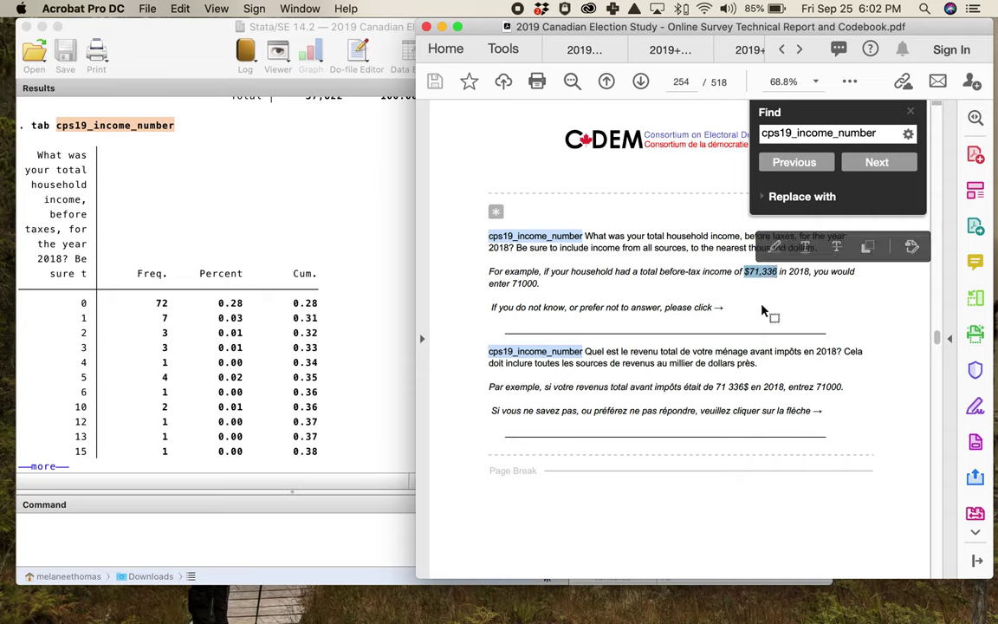
click(661, 306)
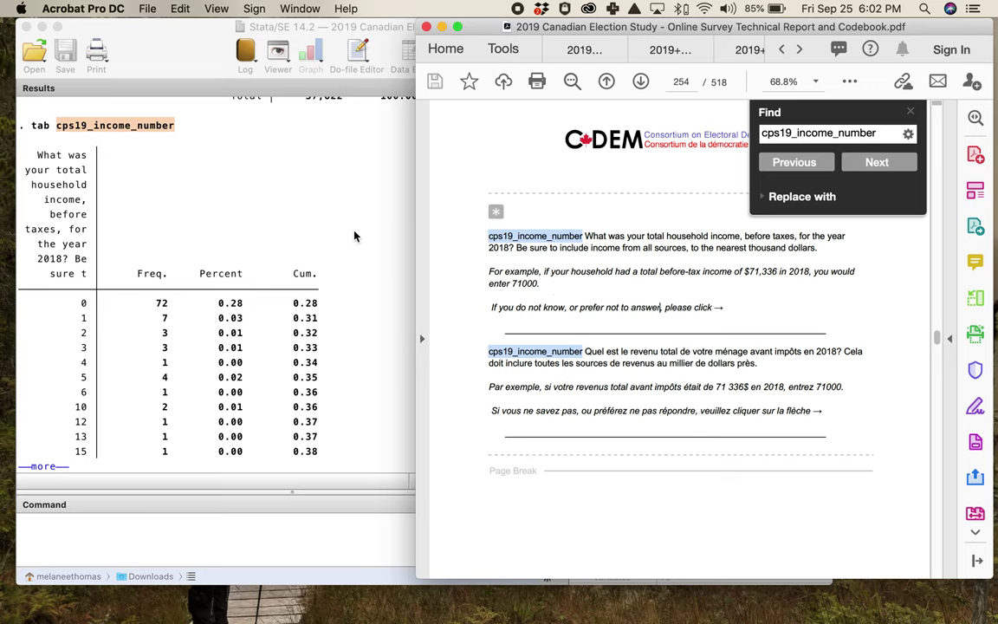
Switch back to Stata, page through the paused cps19_income_number frequency table and break off the output
click(377, 299)
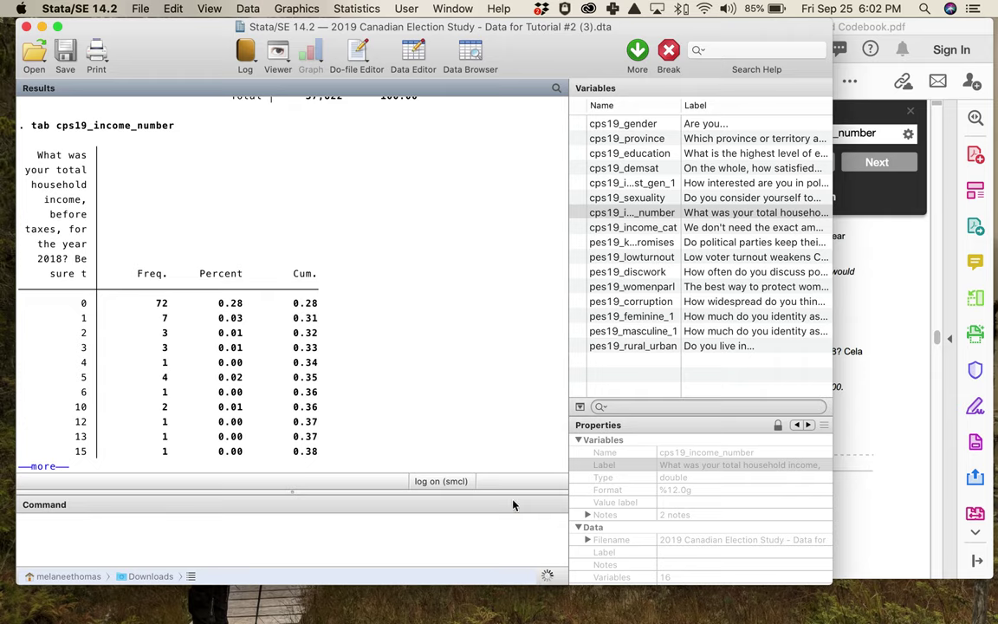
click(53, 467)
click(57, 468)
click(57, 468)
click(57, 468)
click(57, 468)
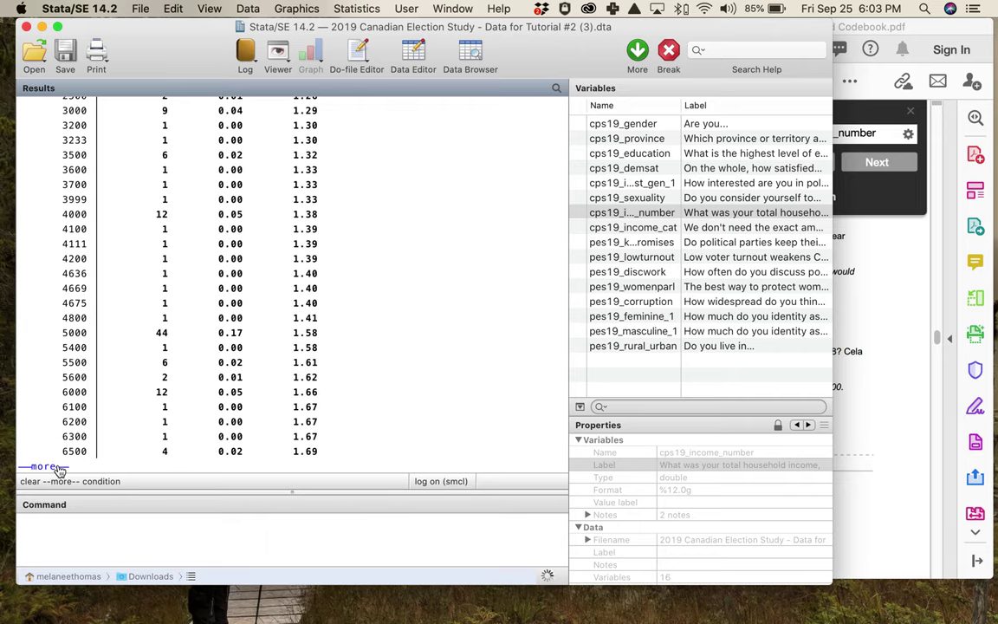
click(638, 54)
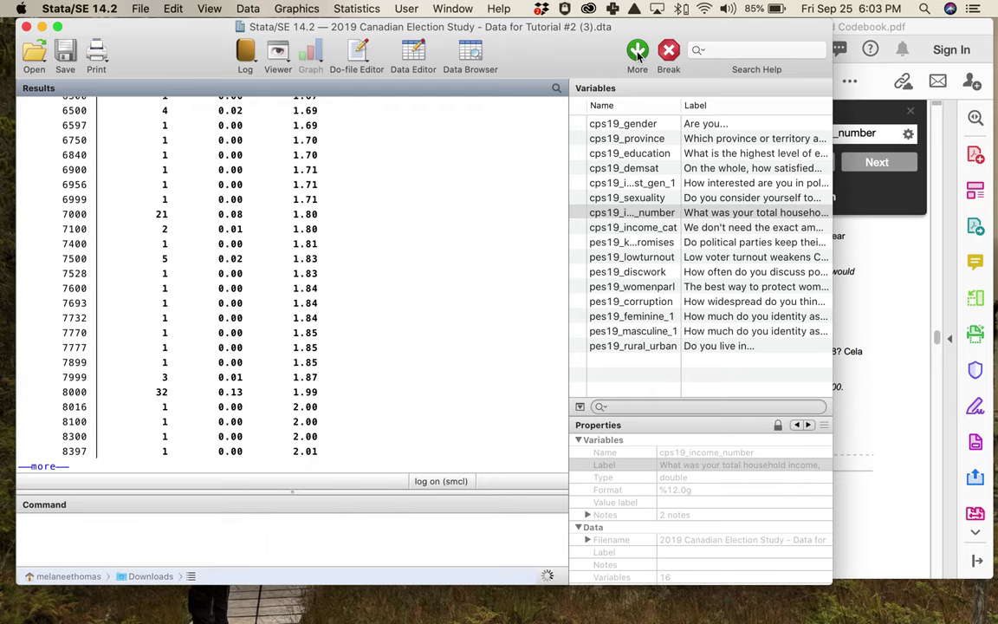
click(637, 54)
click(638, 54)
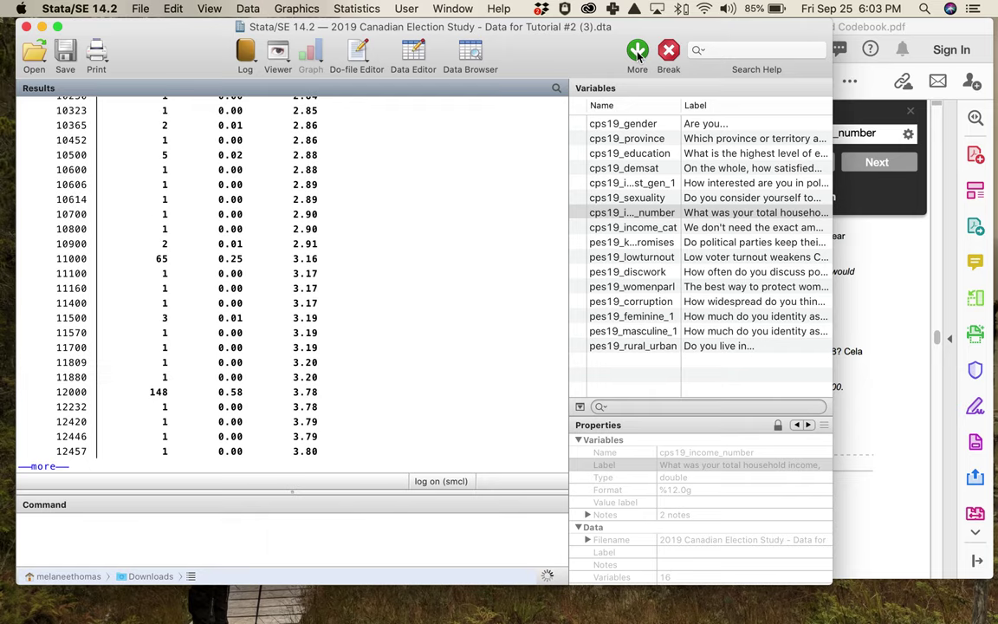
click(637, 54)
click(638, 53)
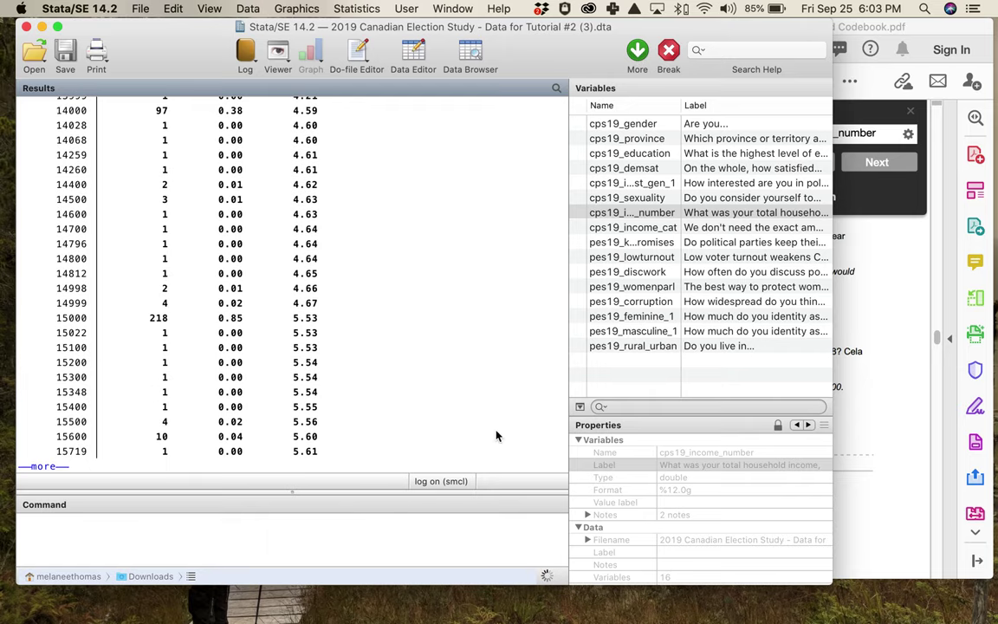
click(432, 536)
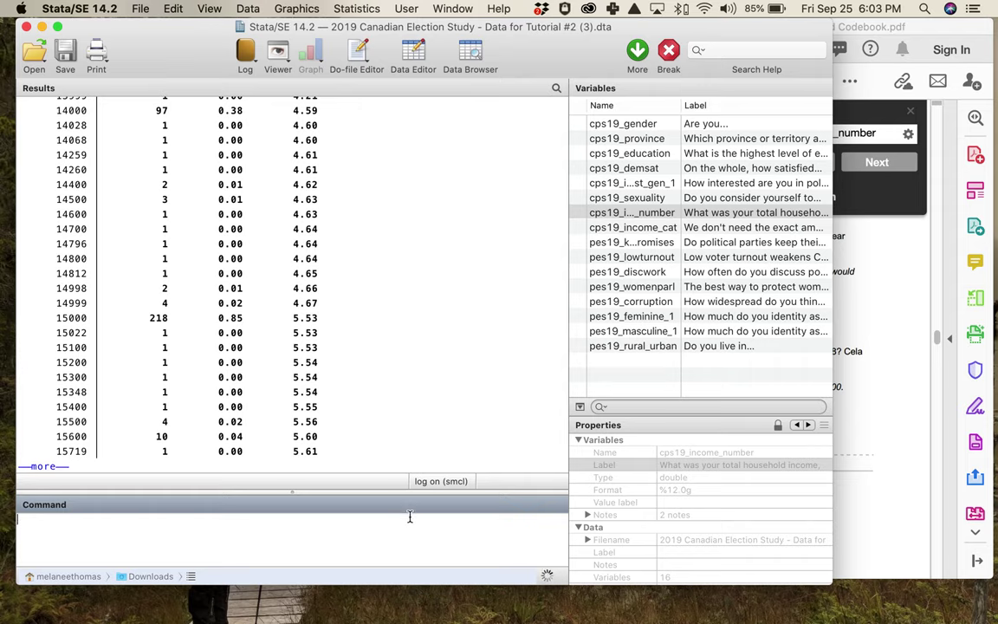
key(space)
key(space)
key(space)
key(space)
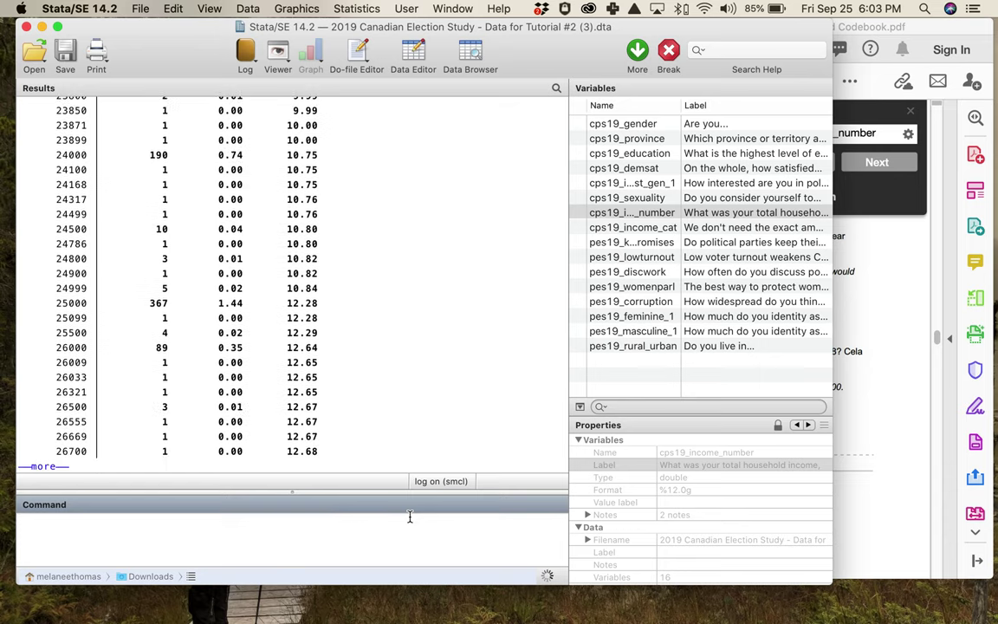
click(667, 52)
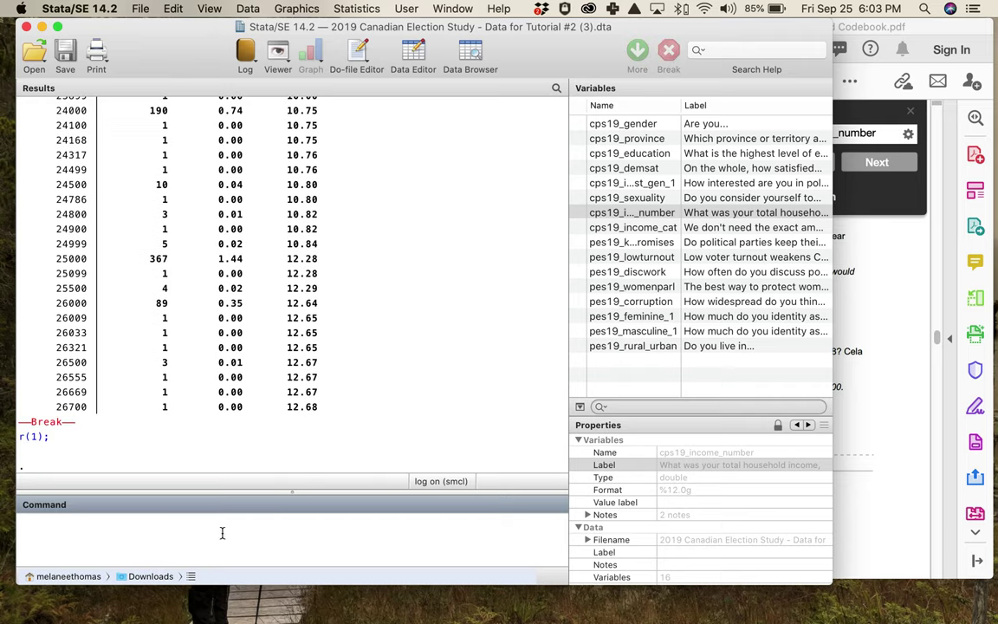
Turn off output pausing with set more off and tabulate cps19_income_number again in full
text(more off)
key(Return)
text(tab)
double_click(657, 213)
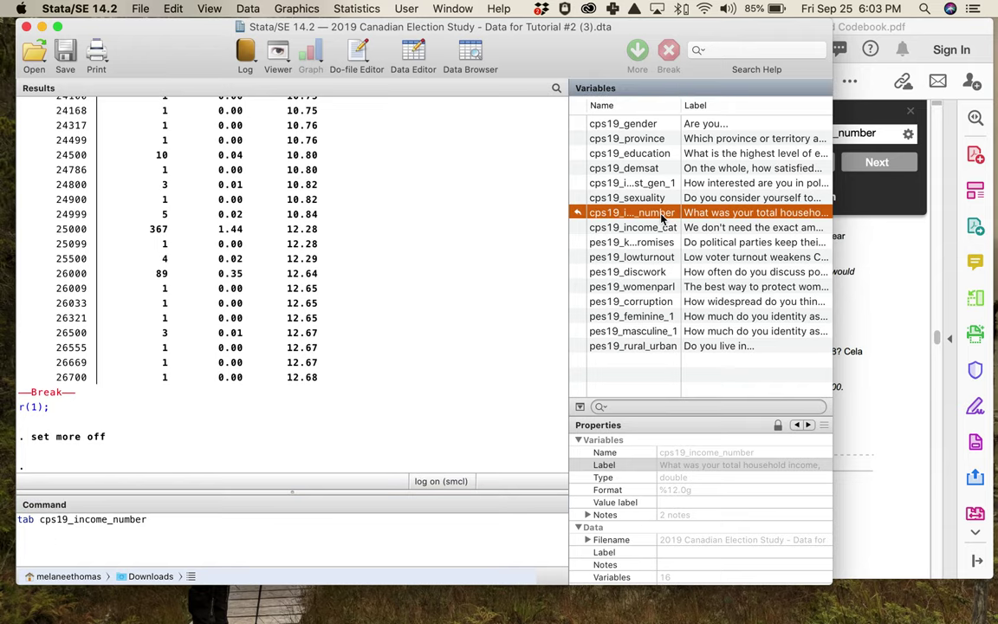
key(Return)
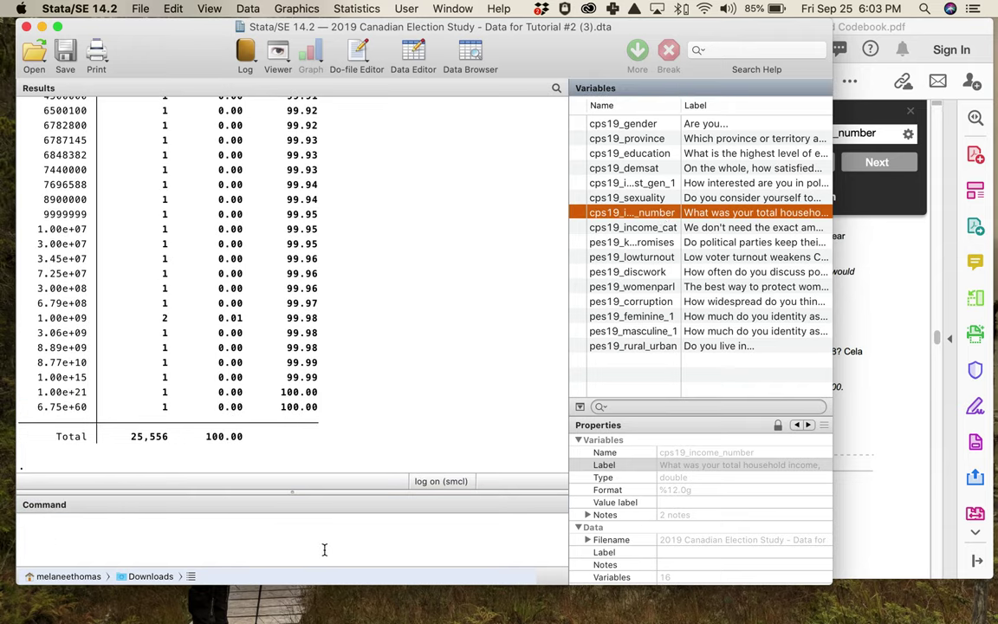
Open a blank do-file in the Do-file Editor and narrow its window so the results stay partly visible beside it
scroll(333, 325, up, 15)
scroll(333, 324, up, 15)
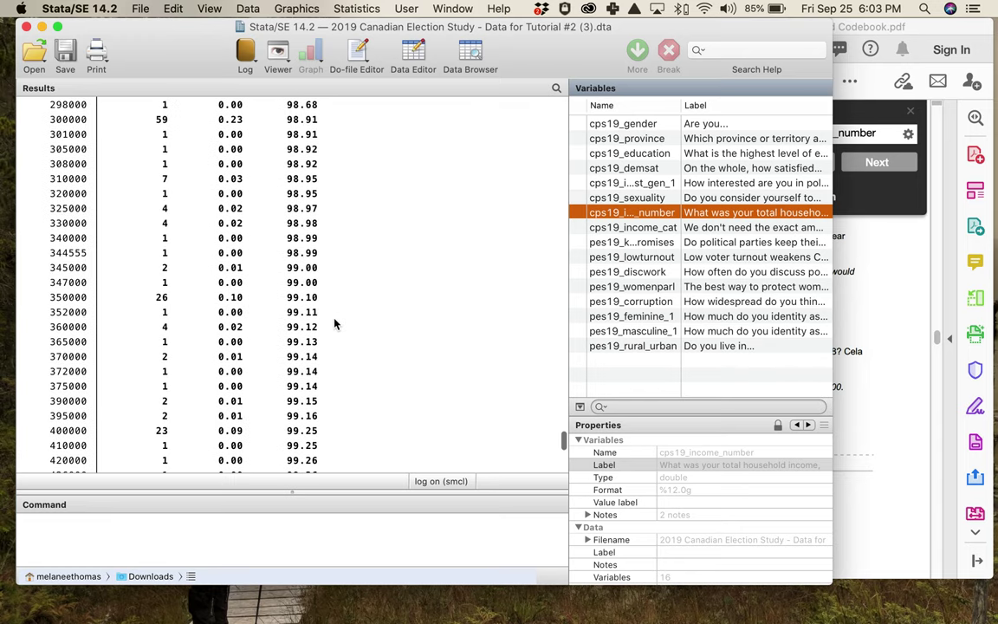
scroll(335, 324, up, 20)
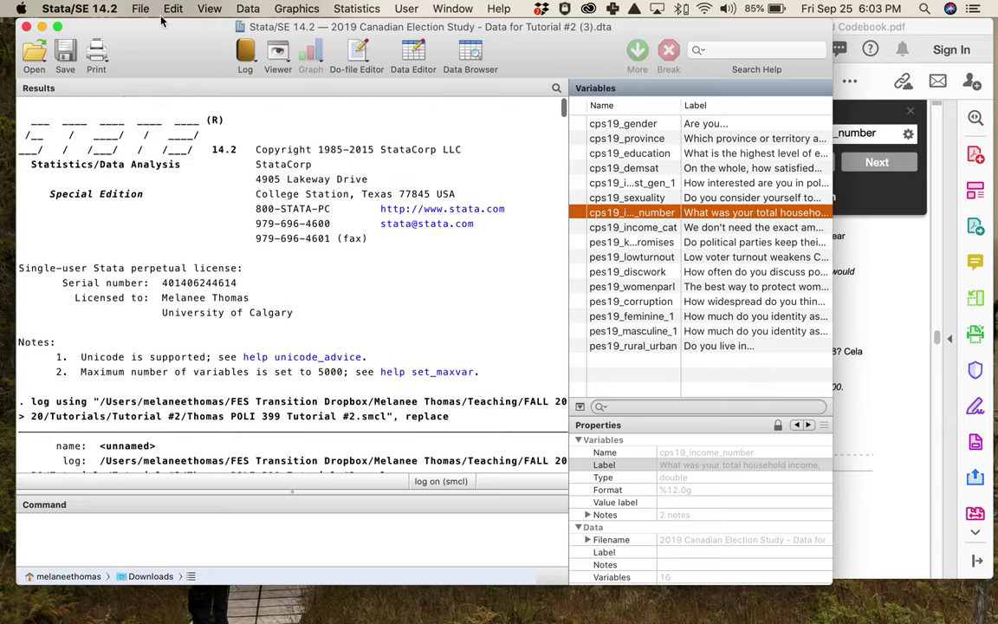
click(355, 54)
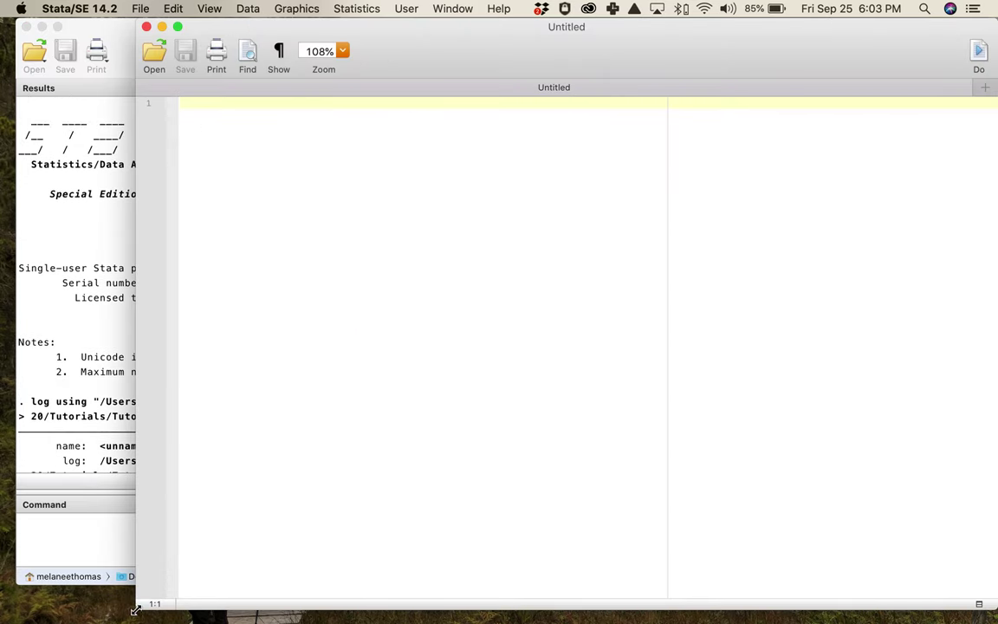
drag(149, 601, 288, 598)
drag(620, 46, 599, 46)
Copy the use command that loads the Tutorial #2 dataset from the results and paste it into the untitled do-file
click(208, 414)
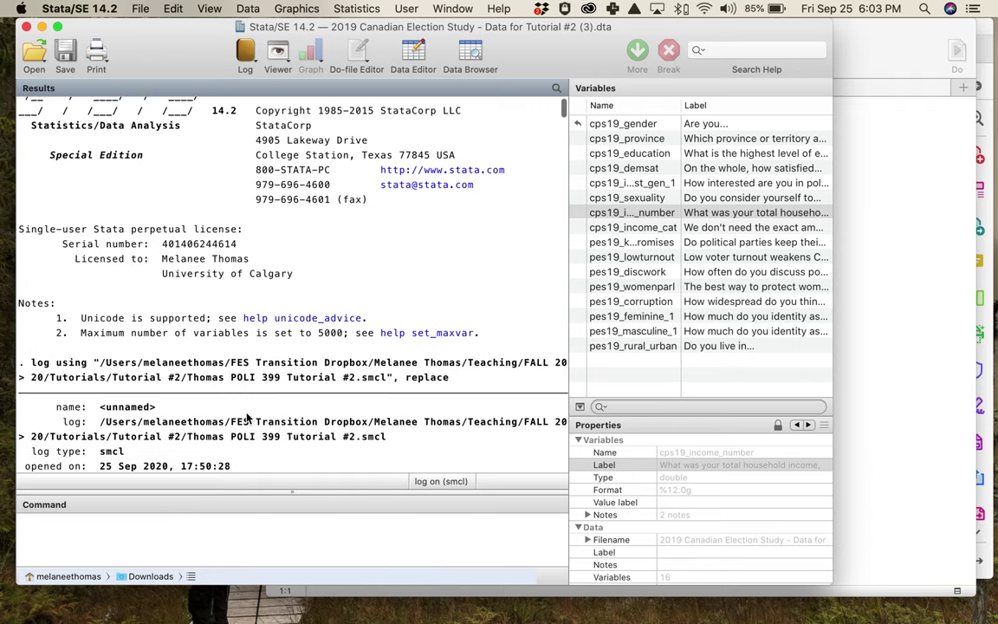
drag(94, 328, 38, 322)
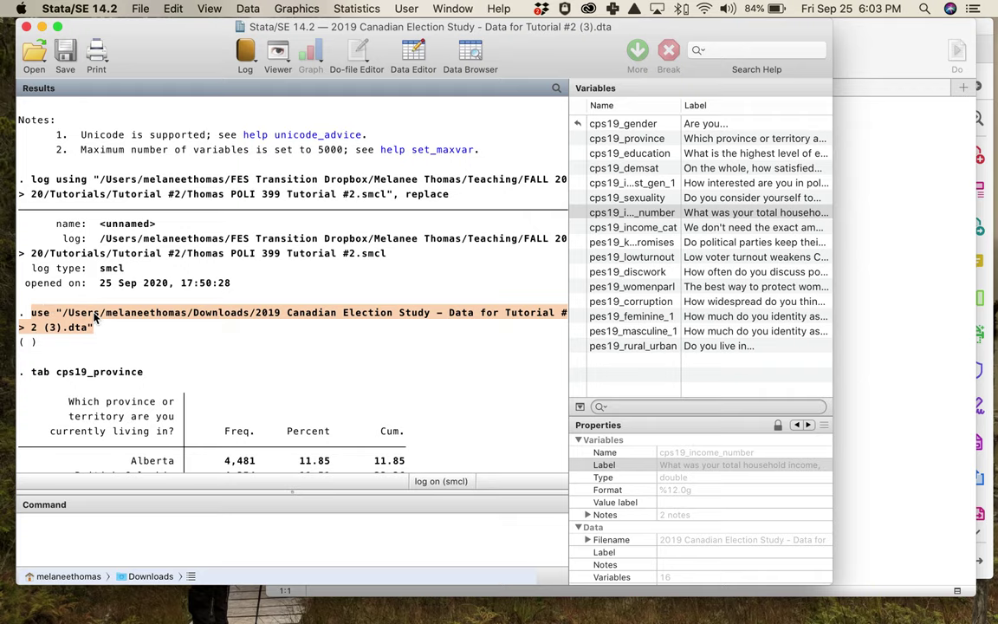
click(357, 56)
key(super+v)
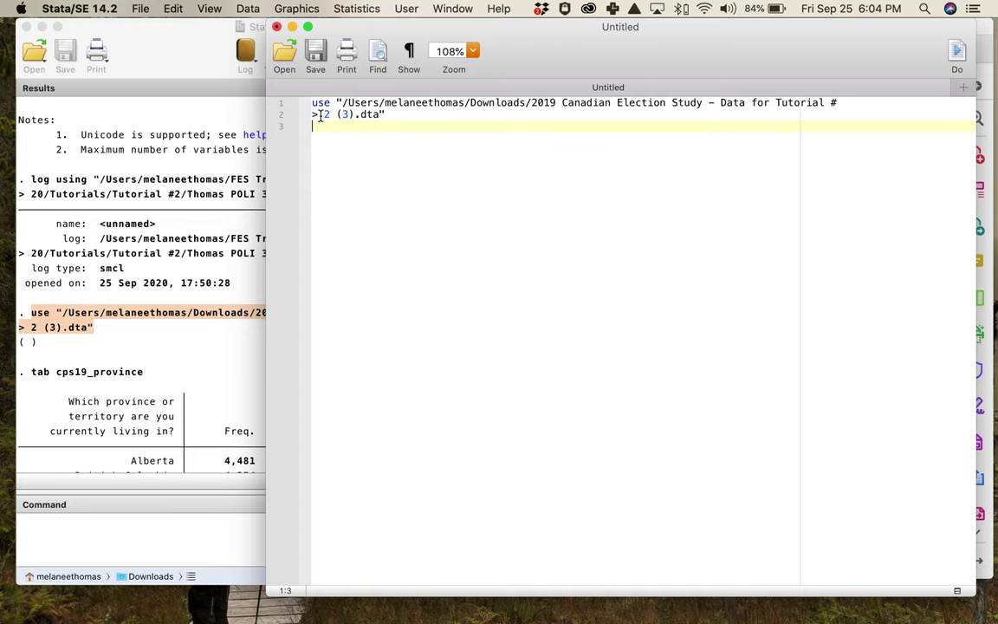
Join the pasted use command into a single line by removing the stray > and the line break before "2 (3).dta"
key(BackSpace)
key(BackSpace)
key(BackSpace)
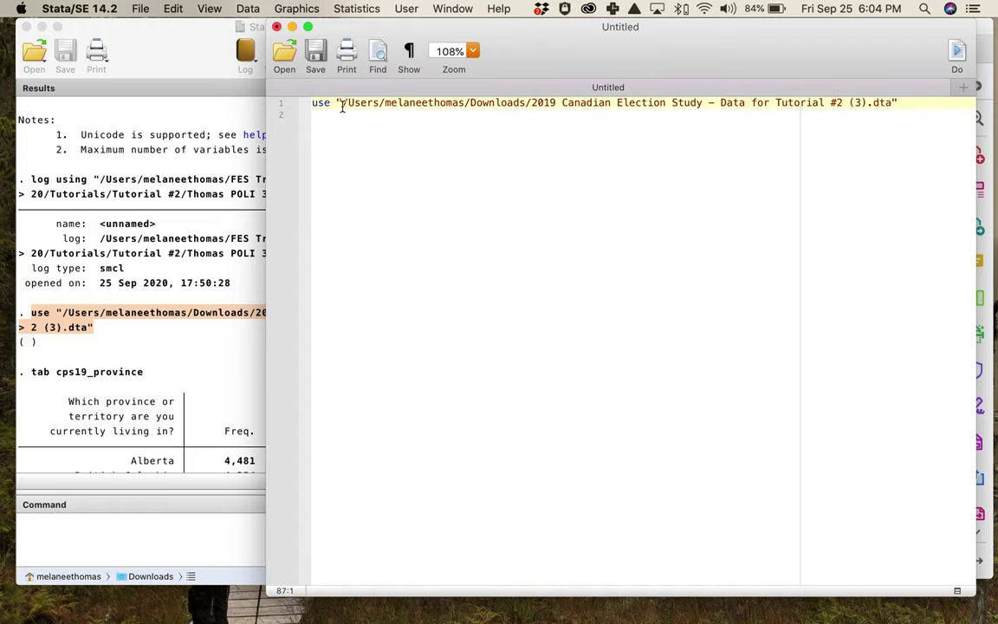
key(Return)
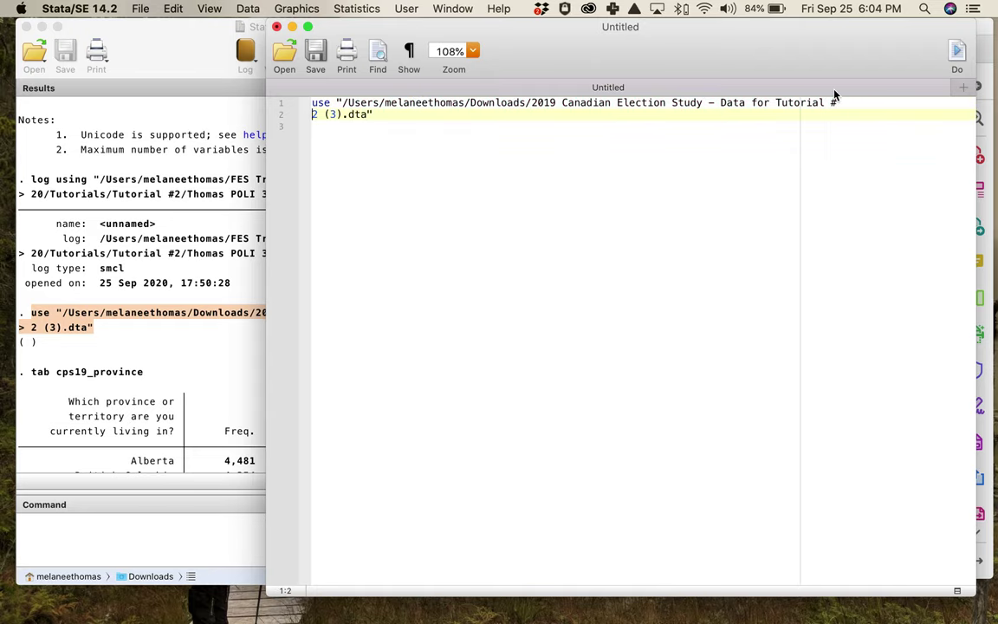
key(BackSpace)
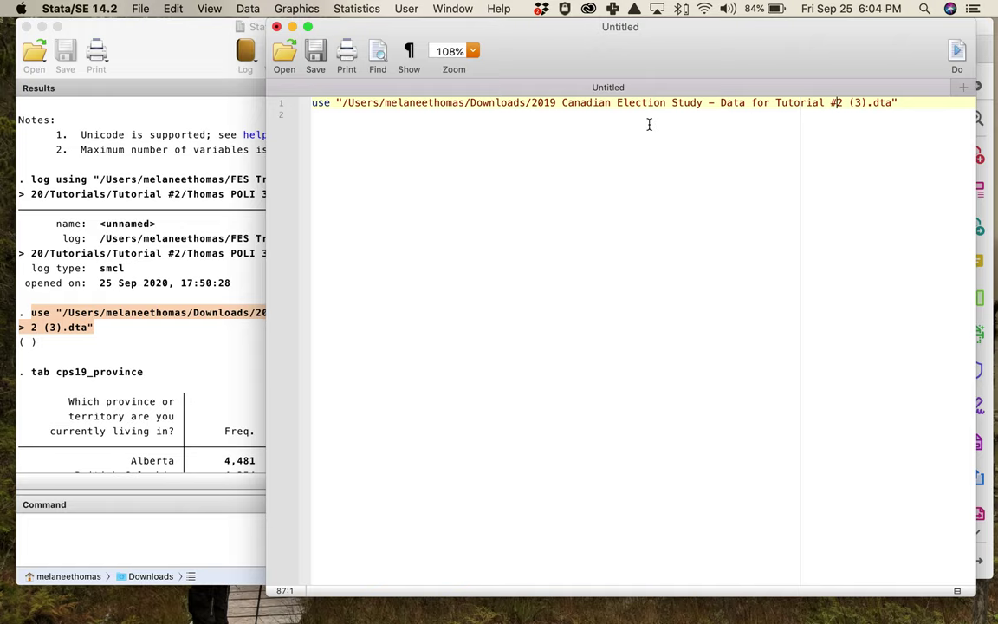
Append the option ", clear" after the dataset path in the use command
drag(343, 102, 897, 102)
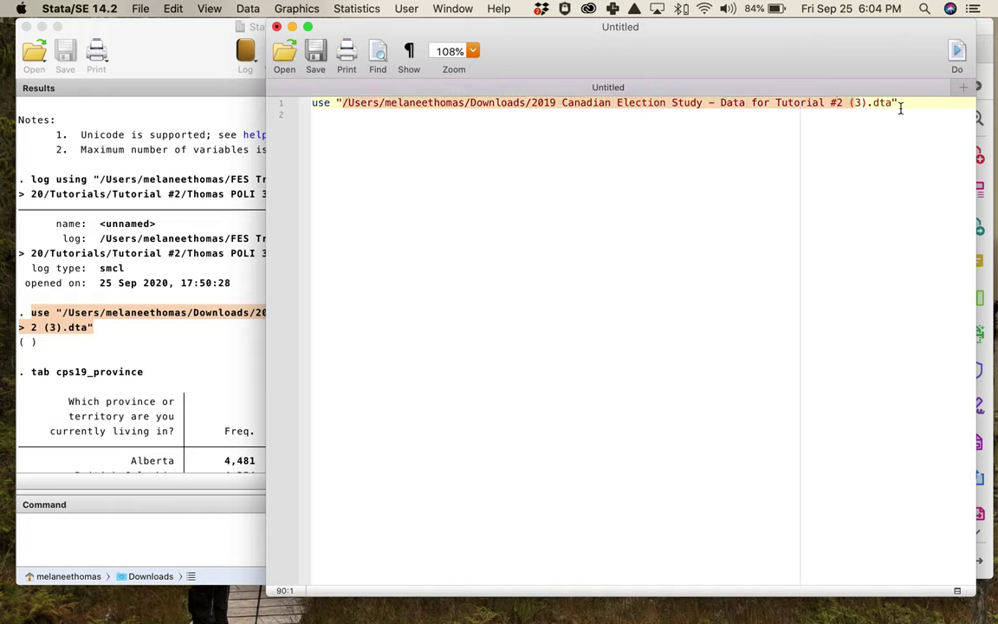
click(916, 102)
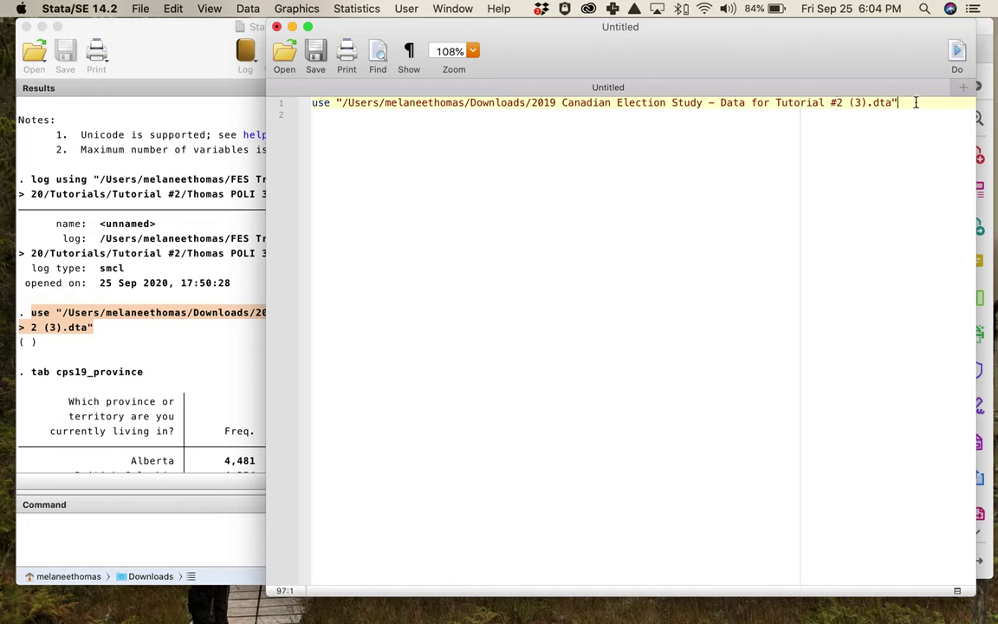
text(, clear)
Add a tab cps19_income_number command below the use line, copying the variable name from Stata's variable list with its name column widened
key(Return)
text(tab)
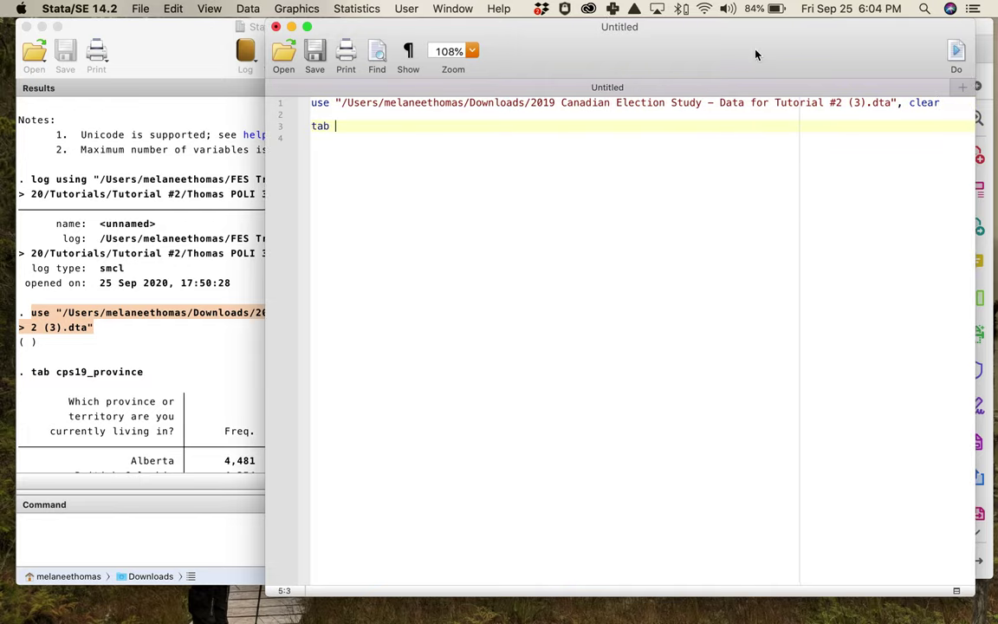
key(super+1)
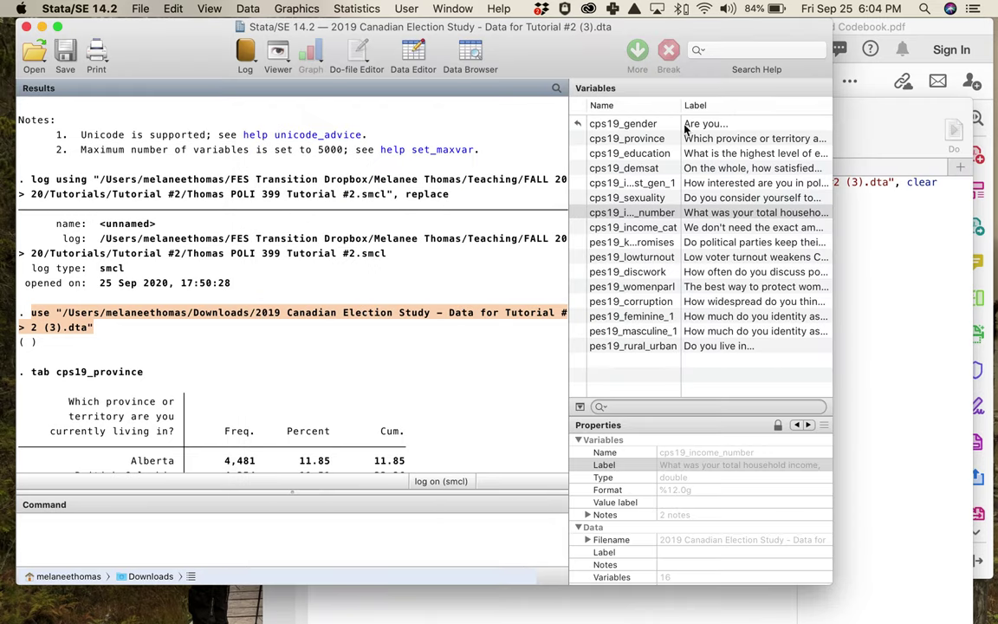
drag(682, 104, 749, 104)
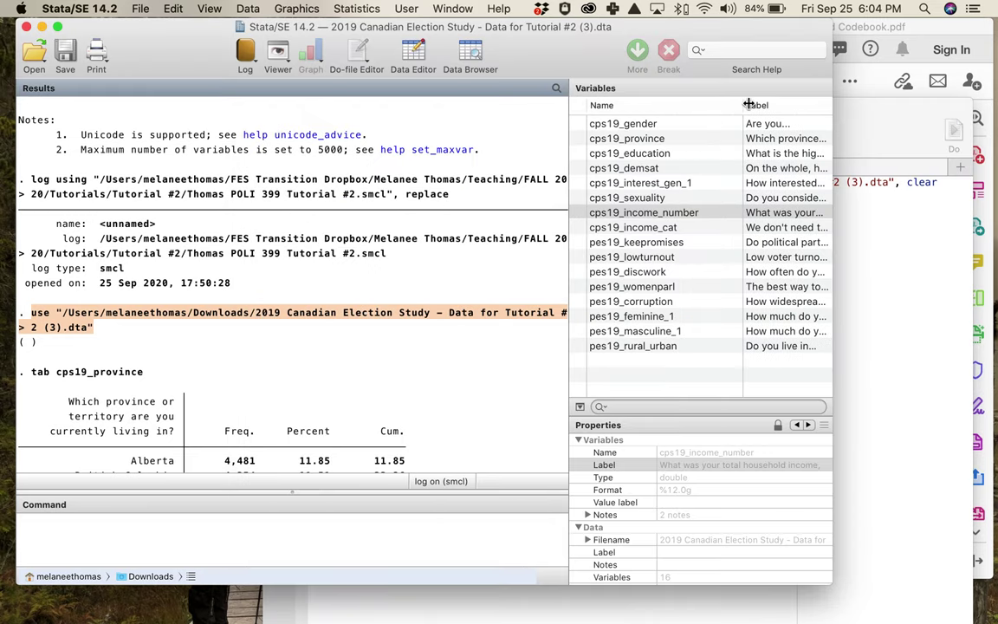
double_click(703, 214)
click(60, 523)
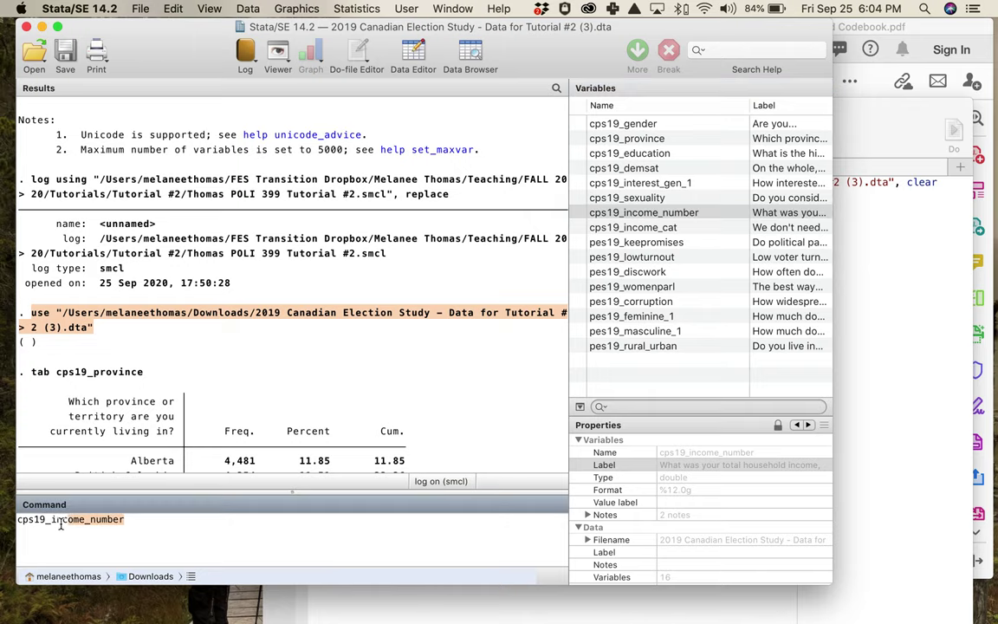
key(super+c)
click(869, 436)
click(344, 205)
key(super+v)
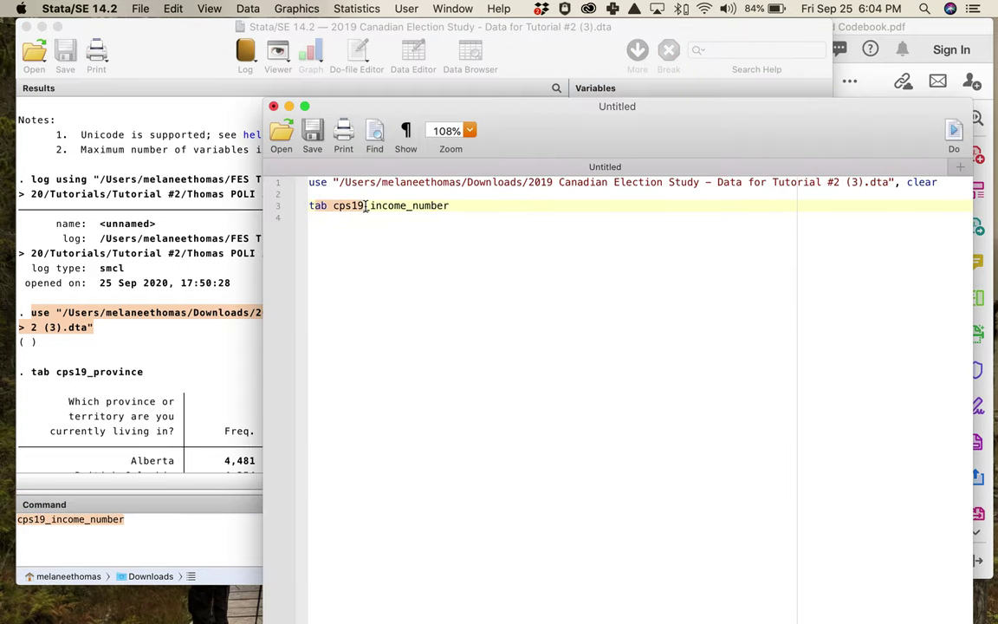
Run only the tab cps19_income_number line, check its output in the results and return to the do-file
key(super+shift+d)
click(192, 327)
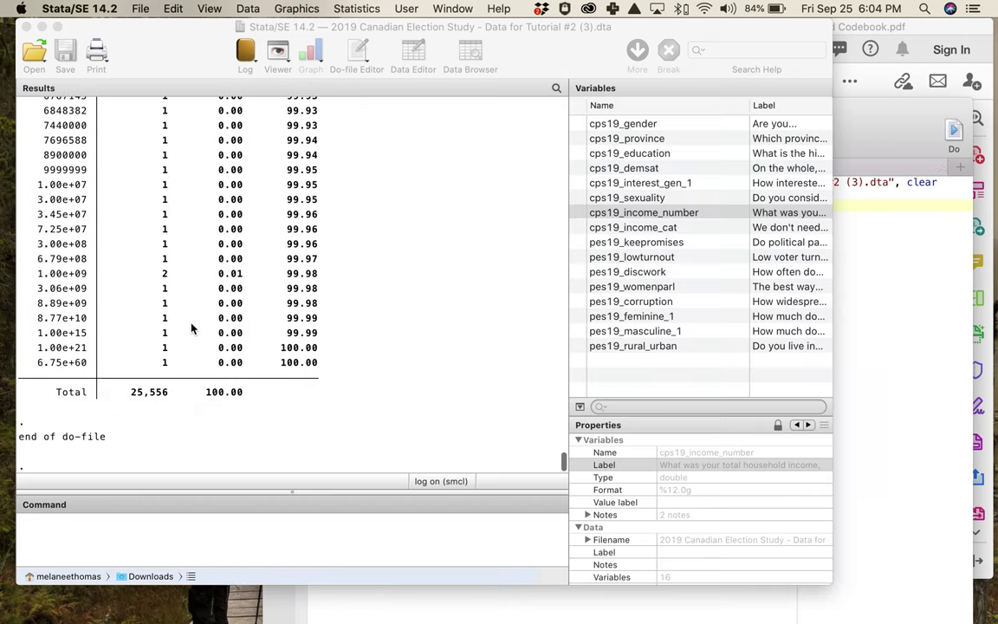
click(937, 302)
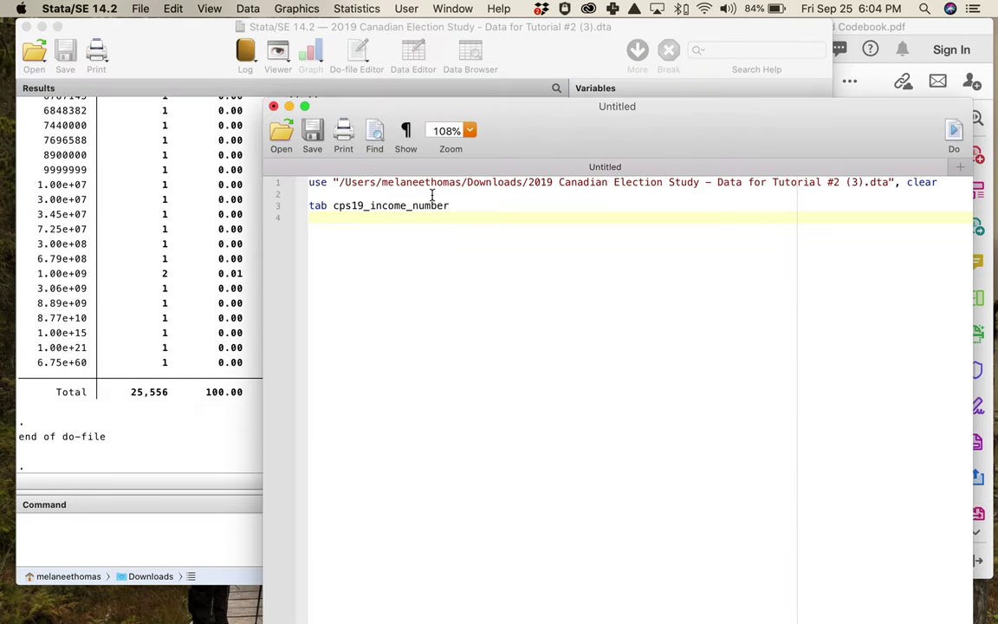
Insert a blank line above the tab command, and run the use line and the tab line one at a time
key(Return)
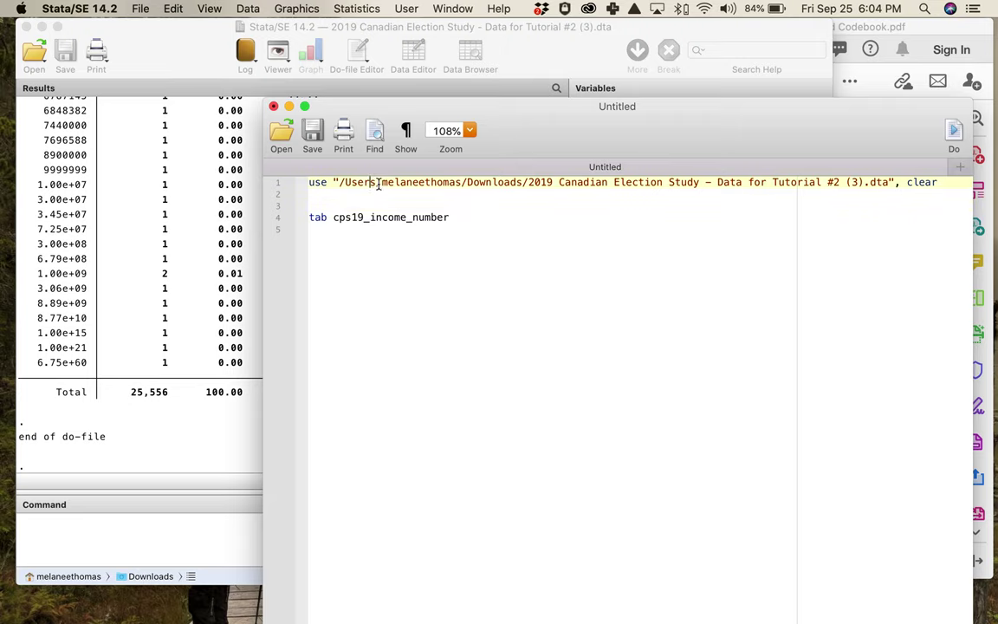
drag(370, 182, 427, 182)
key(super+shift+d)
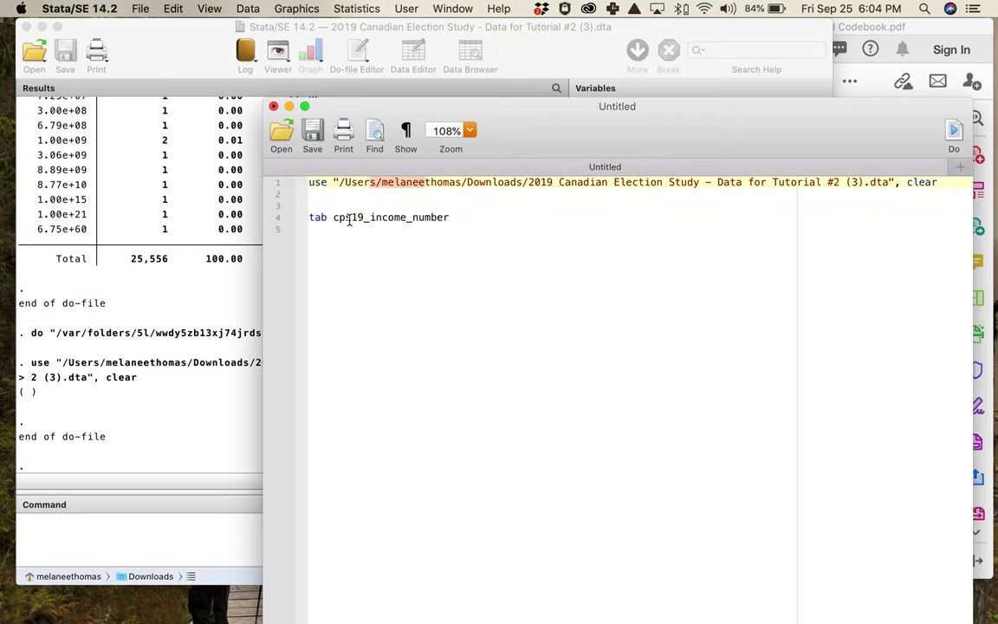
click(349, 217)
key(super+shift+d)
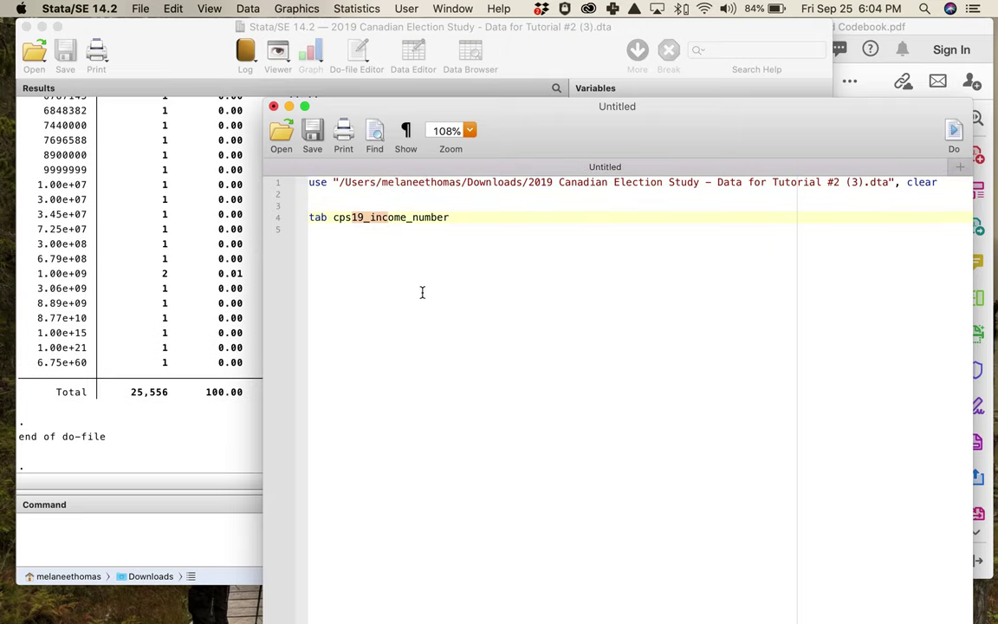
Add the command set more off on the empty line above tab cps19_income_number
click(392, 232)
click(386, 206)
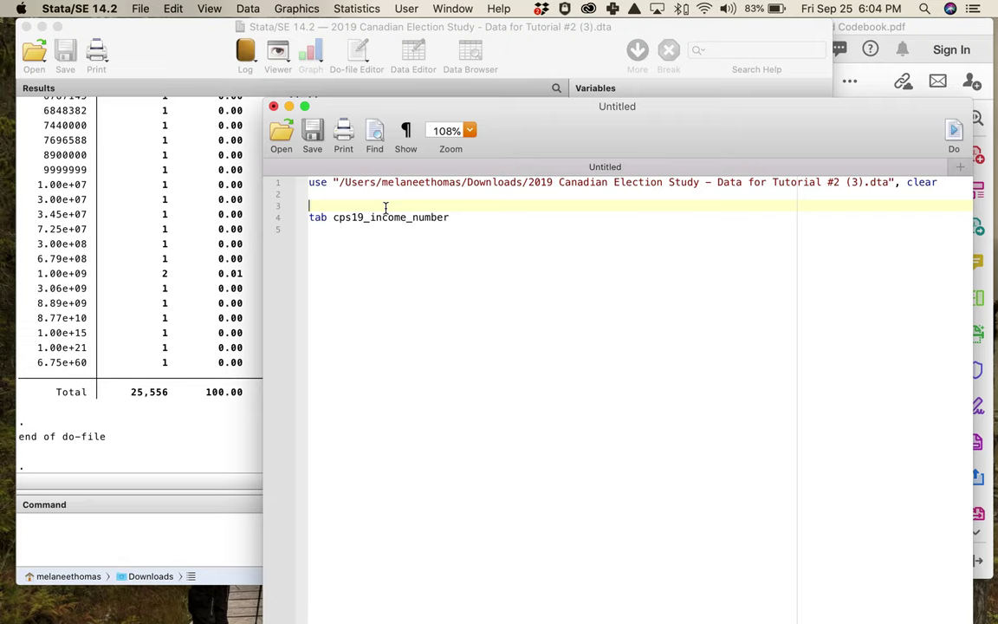
text(set more off)
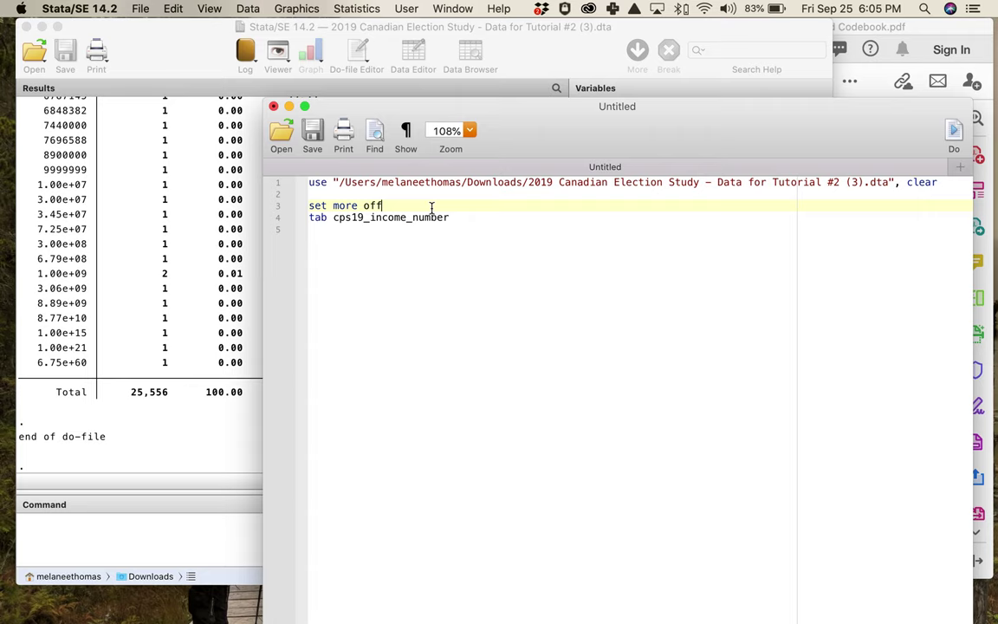
Insert all variable names from cps19_gender to pes19_rural_urban into Stata's command entry and select the whole list for copying
click(539, 31)
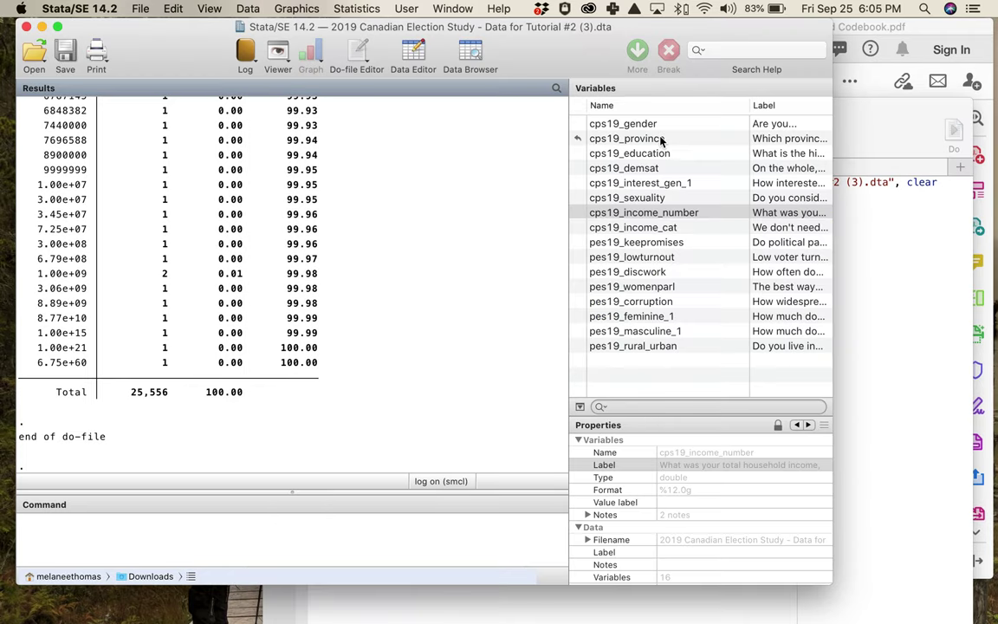
click(658, 128)
shift+click(658, 346)
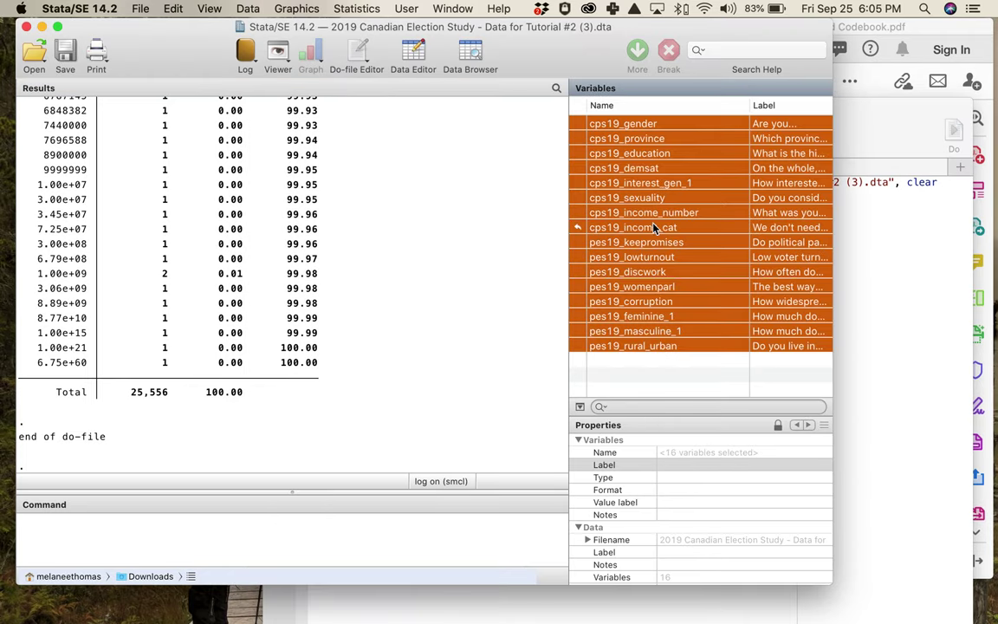
click(577, 227)
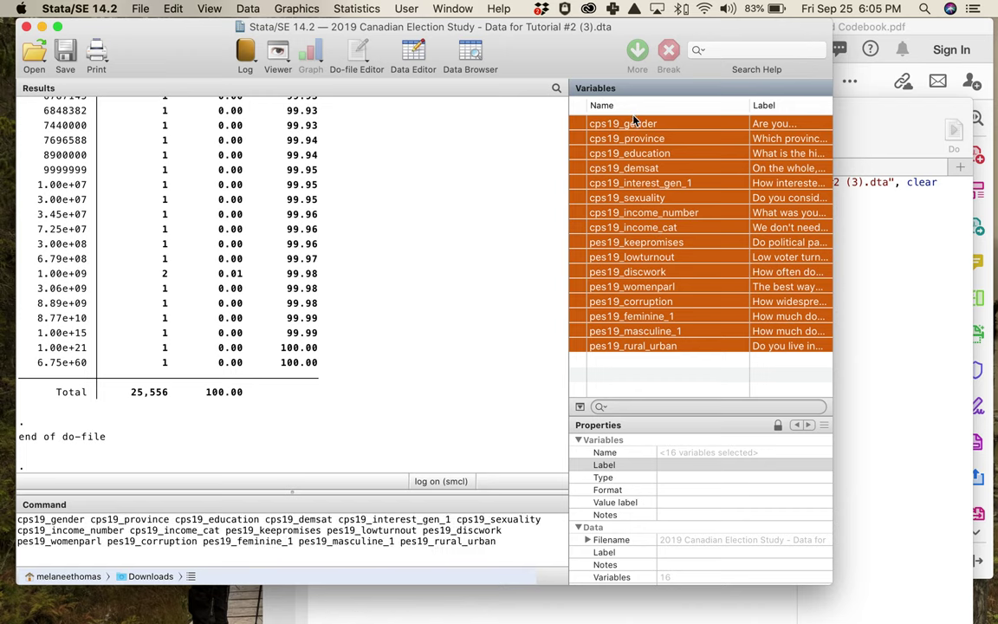
drag(498, 542, 3, 517)
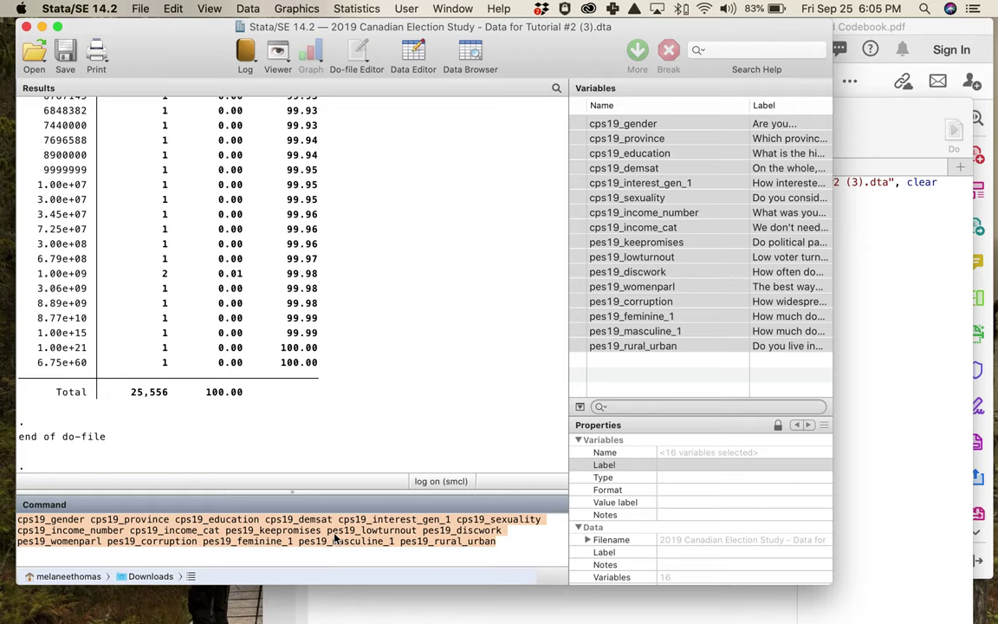
Add a tab command with the full copied variable list between set more off and tab cps19_income_number in the do-file
click(907, 397)
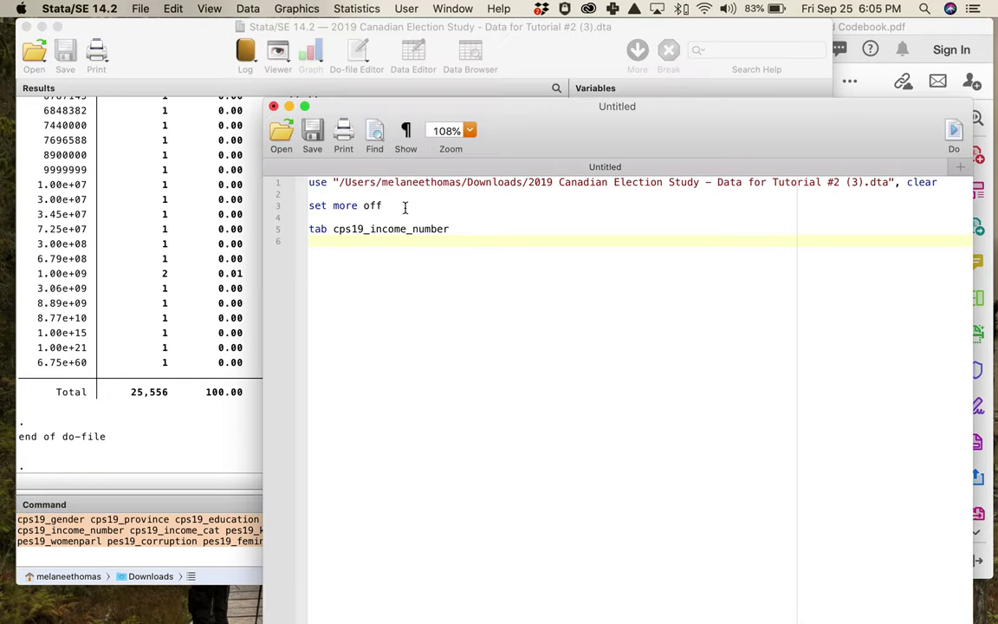
key(Return)
key(Return)
text(tab)
key(super+v)
scroll(469, 327, left, 5)
scroll(469, 327, left, 3)
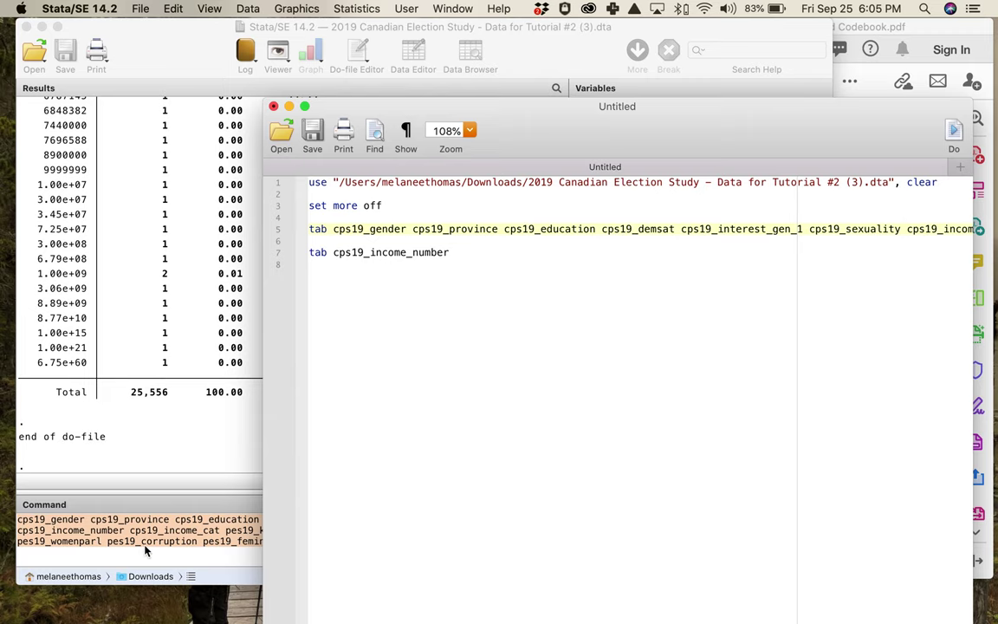
Clear the leftover variable list from Stata's command entry and return to the do-file
click(133, 494)
drag(509, 542, 4, 536)
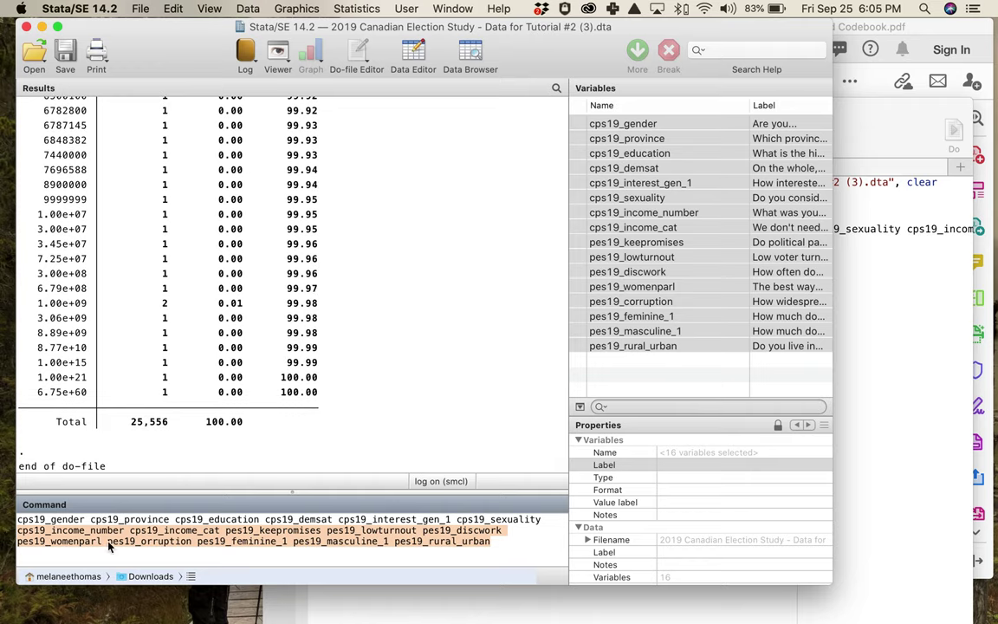
drag(520, 541, 375, 530)
drag(306, 532, 3, 523)
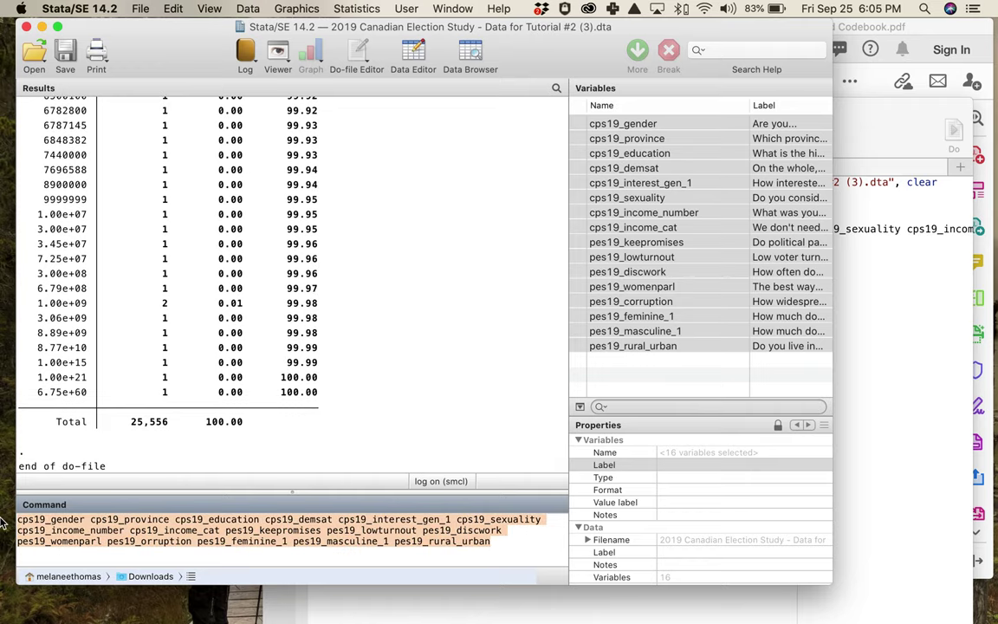
key(BackSpace)
click(882, 350)
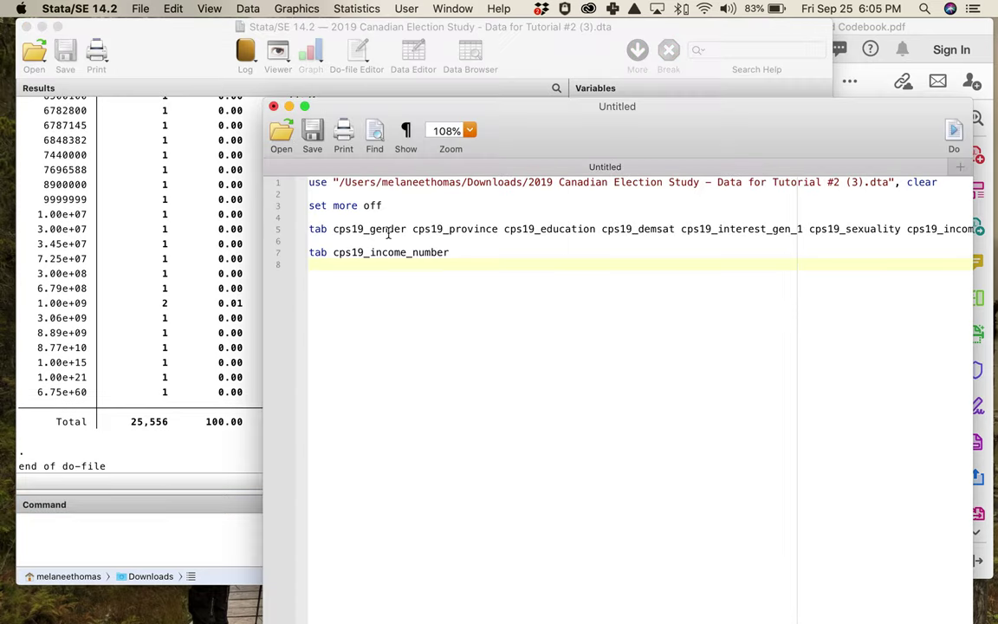
Try to run the tab line with all variables, read the explanation of return code r(103) and close it
drag(365, 229, 412, 234)
key(super+shift+d)
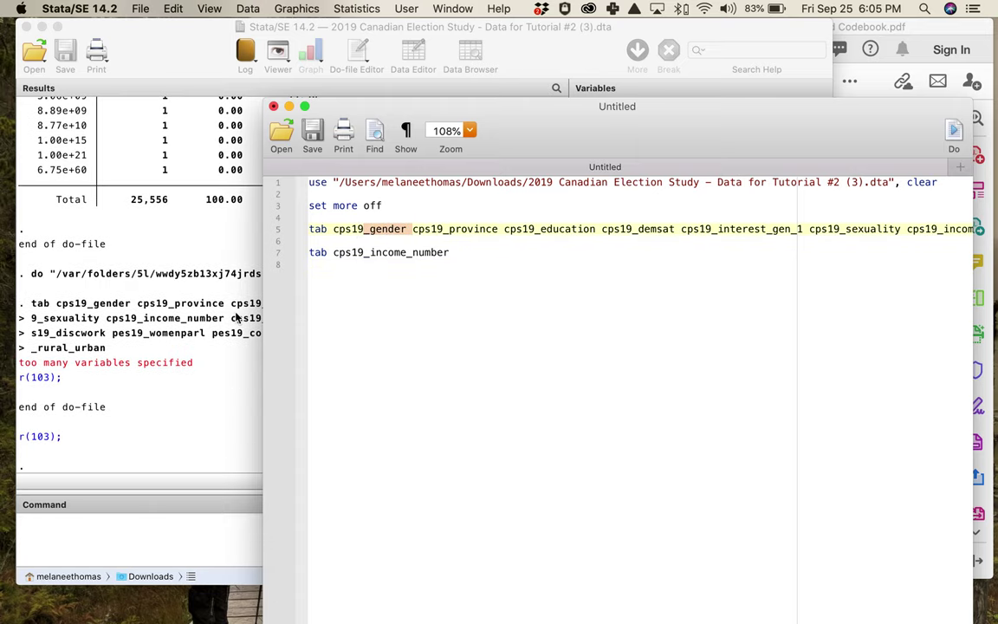
click(131, 394)
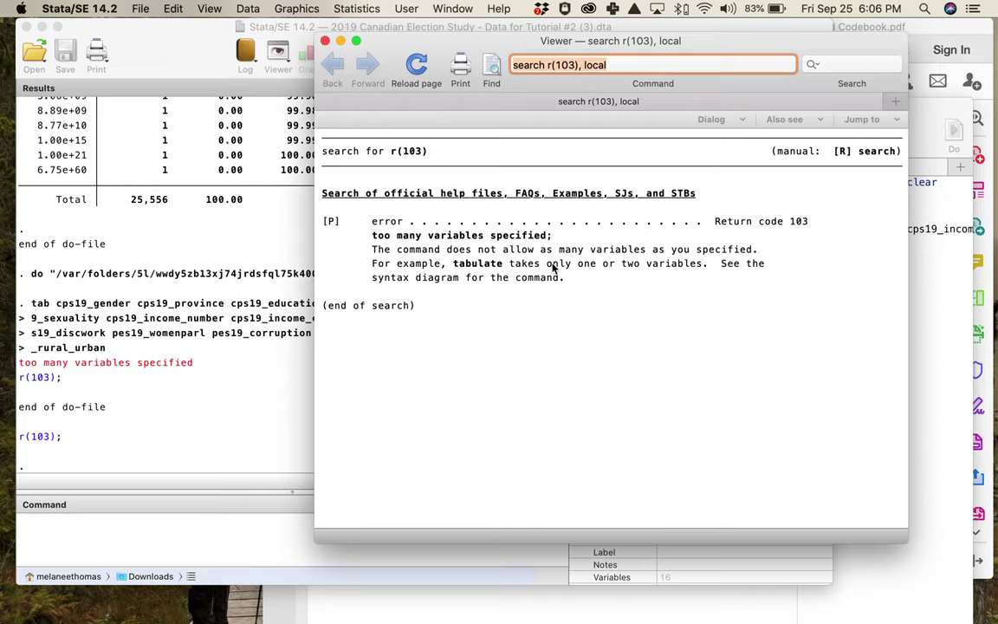
click(325, 41)
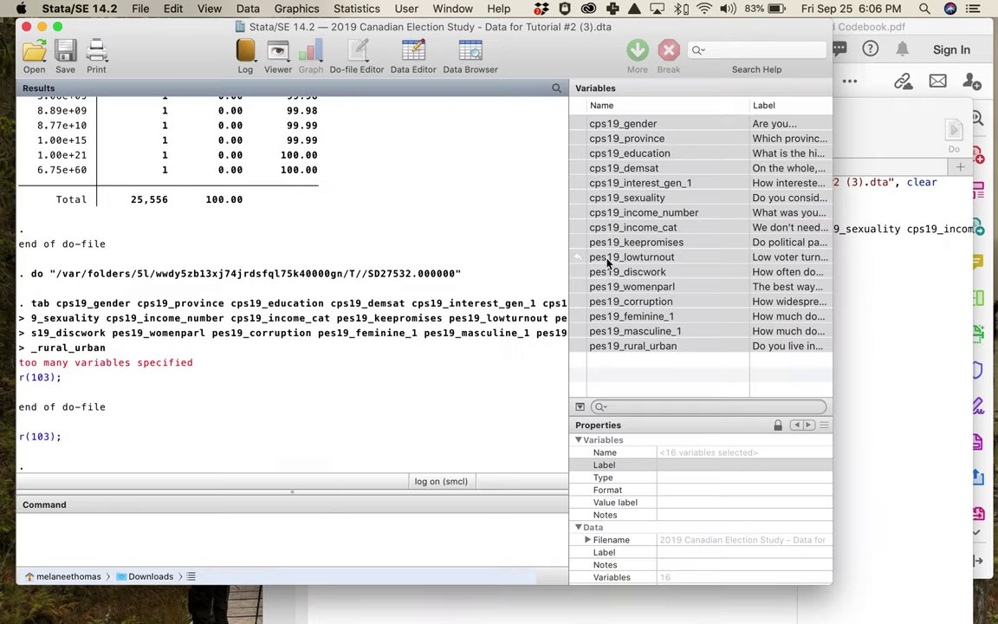
Change the tab command with all variables to tab1 and run that line
click(852, 307)
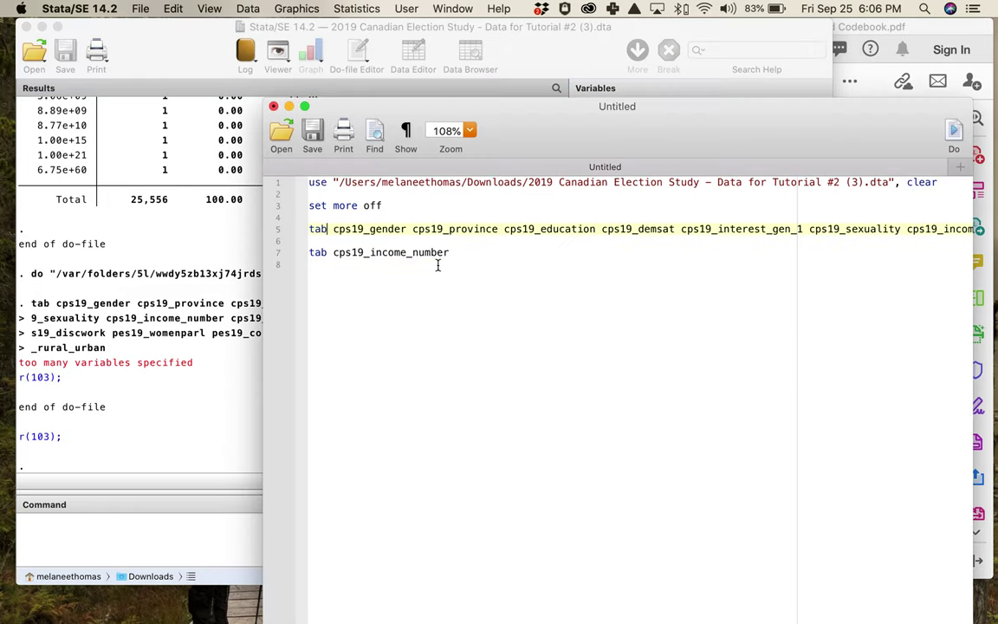
text(1)
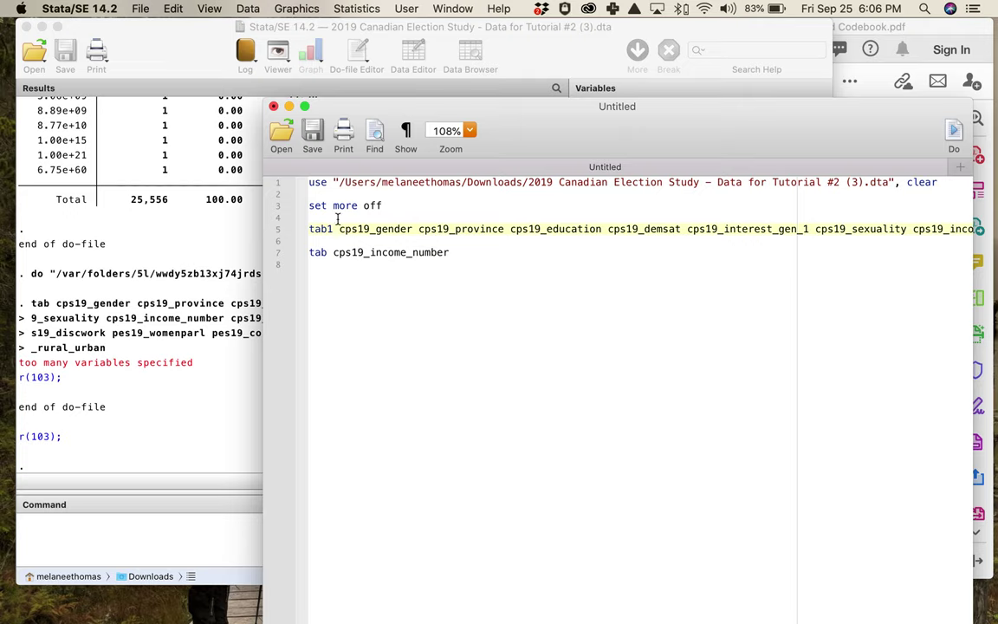
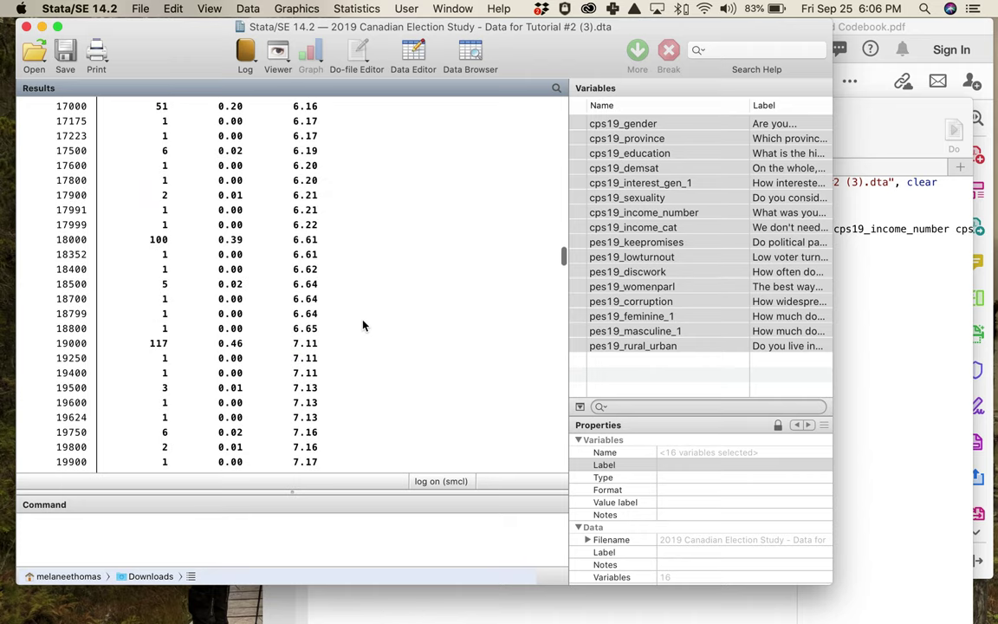
Look back through the tab1 output from the cps19_income_number tabulation to the start of the results at cps19_province
scroll(364, 325, down, 20)
scroll(364, 326, up, 20)
scroll(363, 326, down, 15)
scroll(364, 326, down, 15)
scroll(364, 326, up, 20)
scroll(364, 325, down, 5)
scroll(364, 326, up, 3)
scroll(364, 326, up, 15)
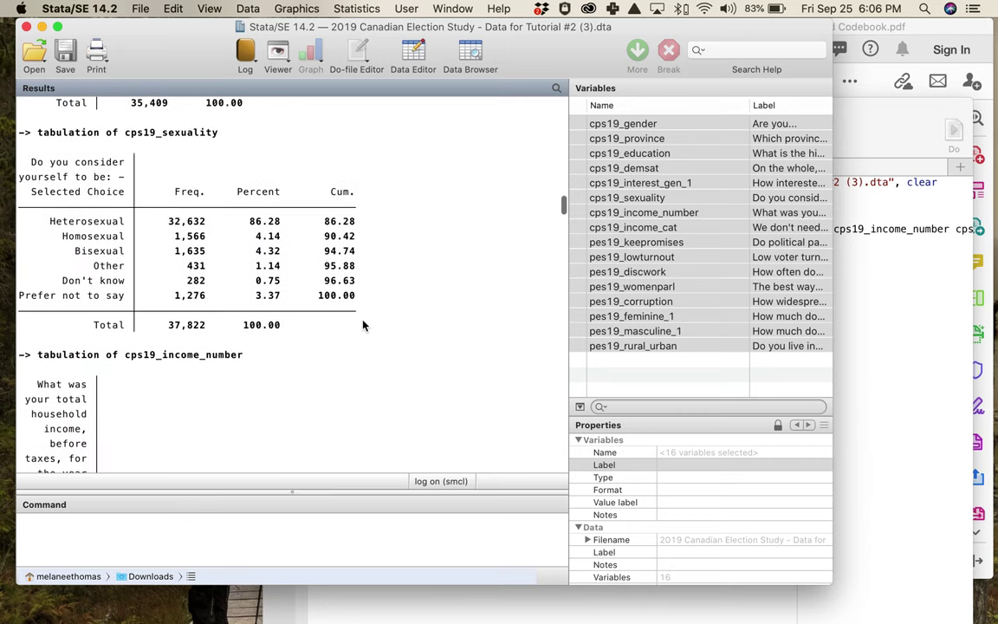
scroll(364, 326, up, 12)
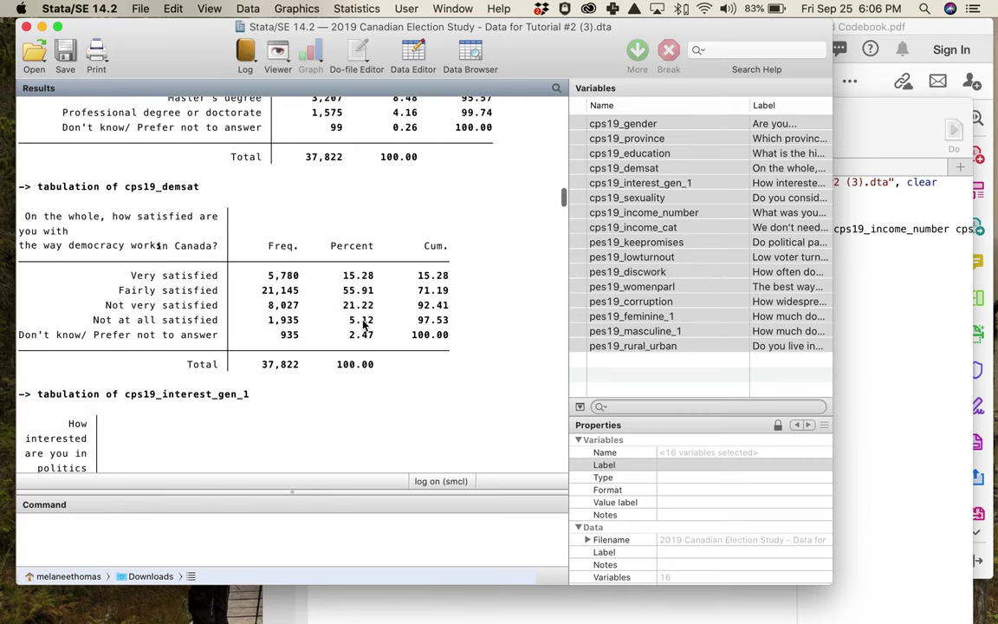
scroll(363, 326, up, 10)
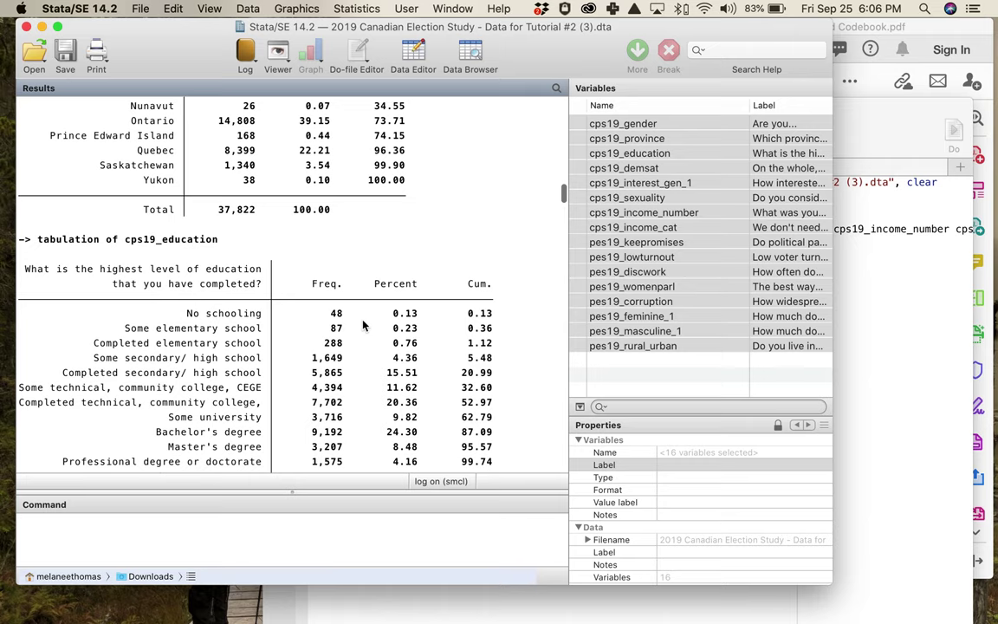
scroll(364, 326, down, 1)
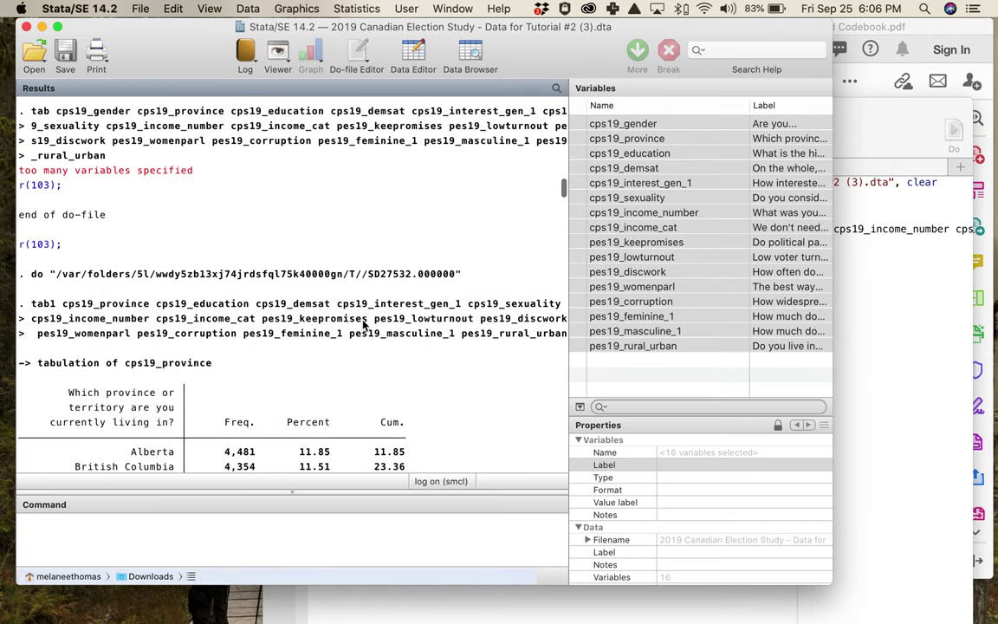
scroll(364, 326, down, 3)
Compare the tab1 line in the do-file with the do and tab1 commands echoed in the results
click(918, 326)
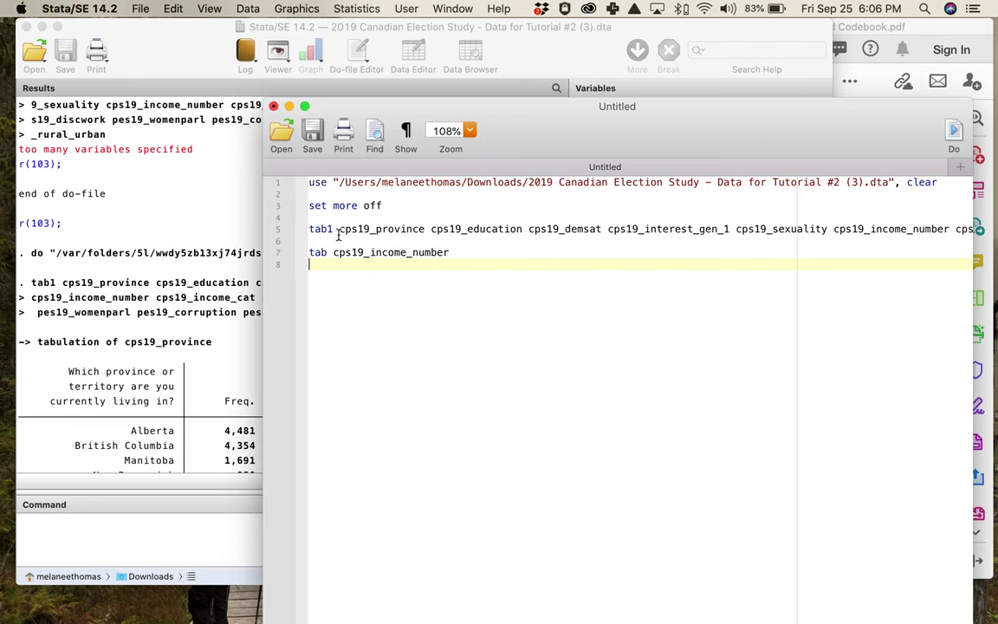
click(199, 277)
scroll(293, 303, down, 5)
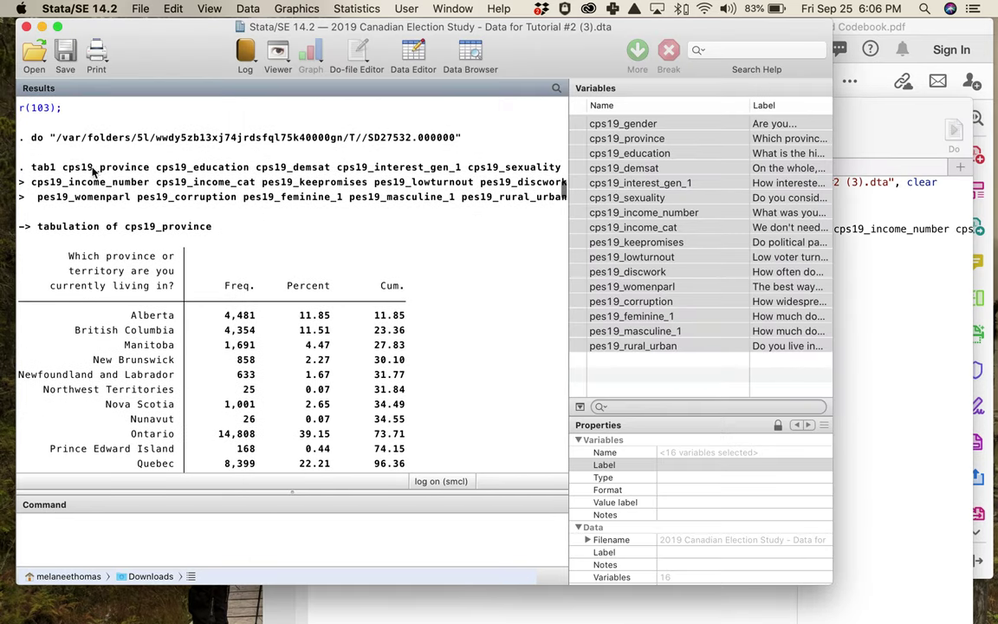
drag(19, 134, 463, 144)
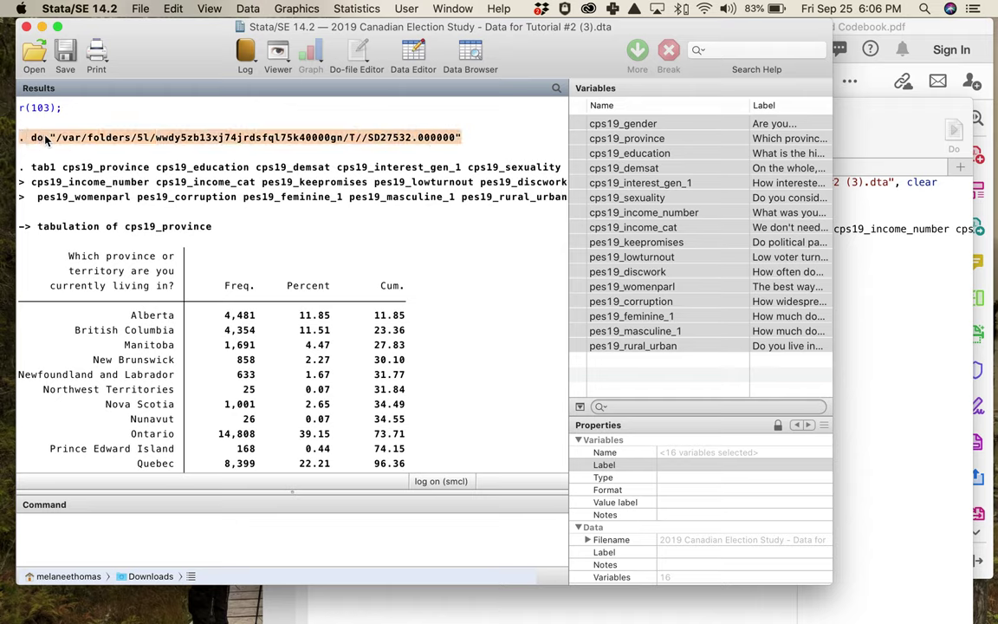
drag(37, 170, 237, 195)
click(386, 279)
Read the tabulations of cps19_province, cps19_education and cps19_demsat, picking out cps19_province in the variable list, and continue to cps19_interest_gen_1
scroll(385, 280, down, 3)
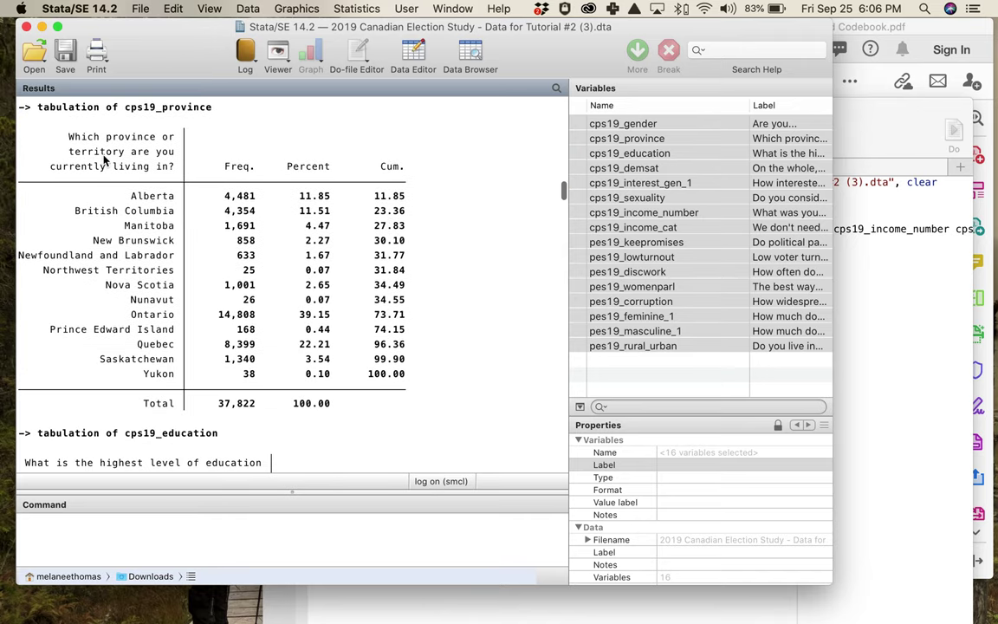
scroll(438, 334, down, 4)
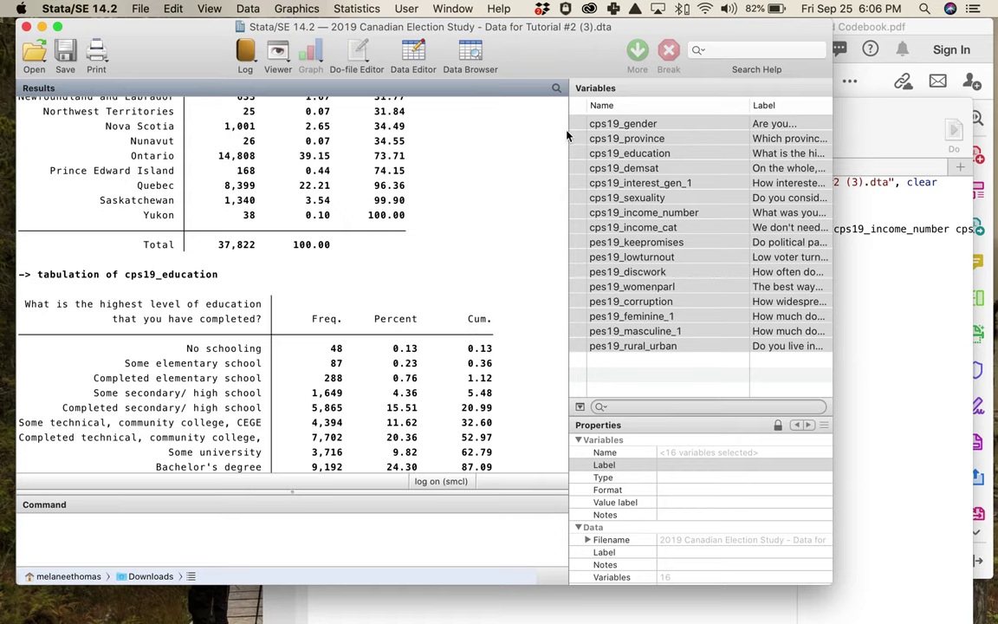
click(650, 141)
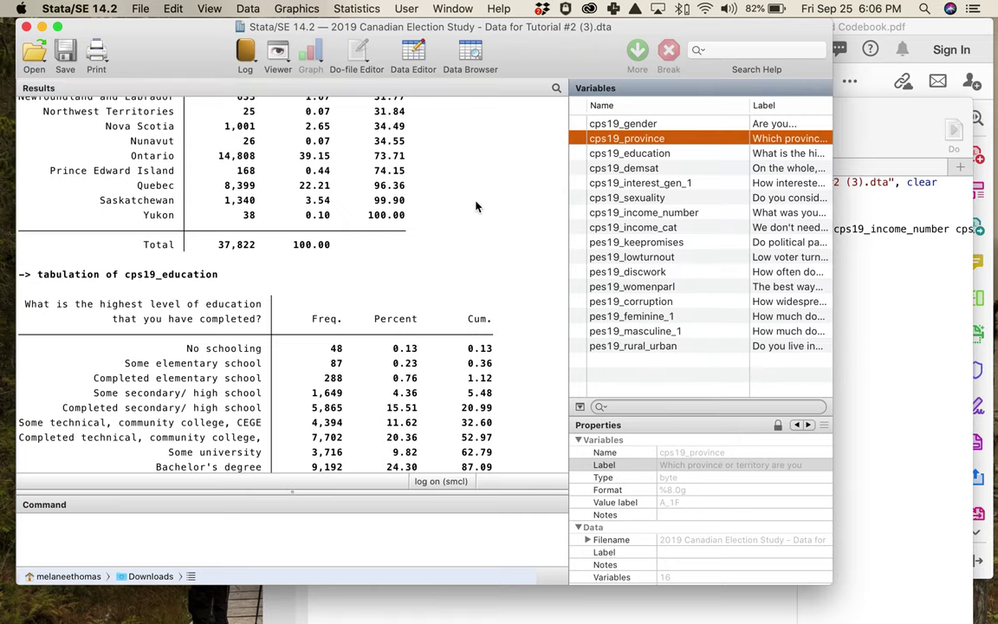
click(476, 206)
scroll(475, 206, down, 4)
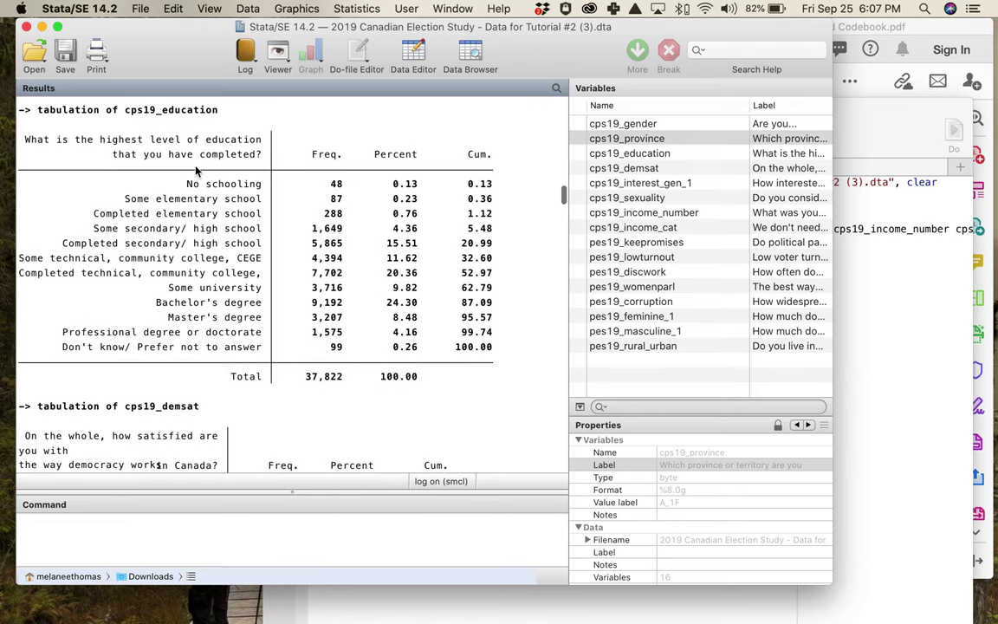
scroll(303, 253, down, 5)
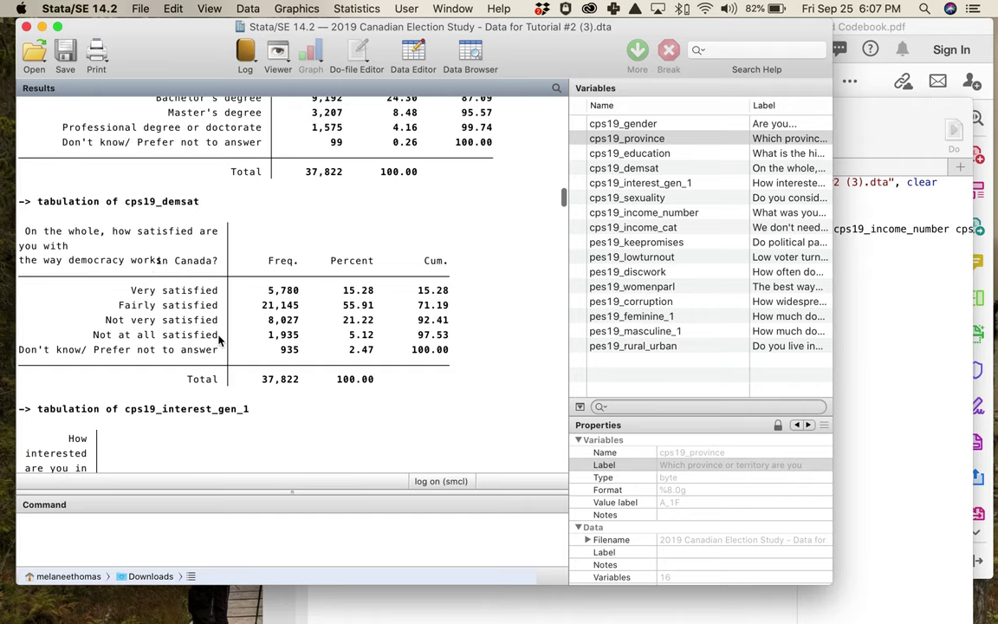
scroll(218, 343, down, 5)
scroll(218, 340, down, 3)
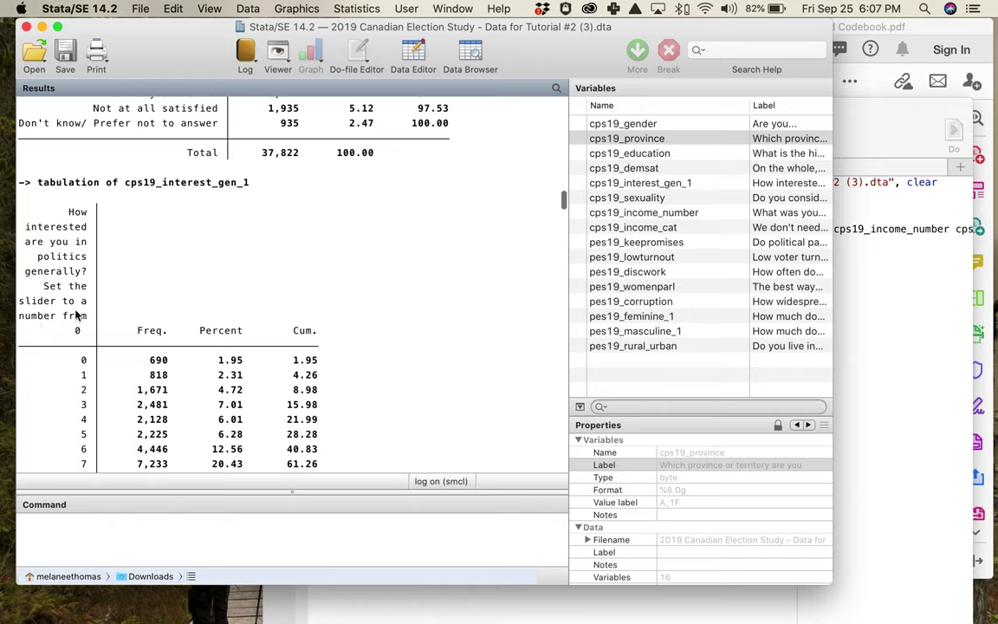
Copy the variable name cps19_interest_gen_1 from the results, switch to the codebook in Acrobat and search for it
drag(125, 184, 226, 186)
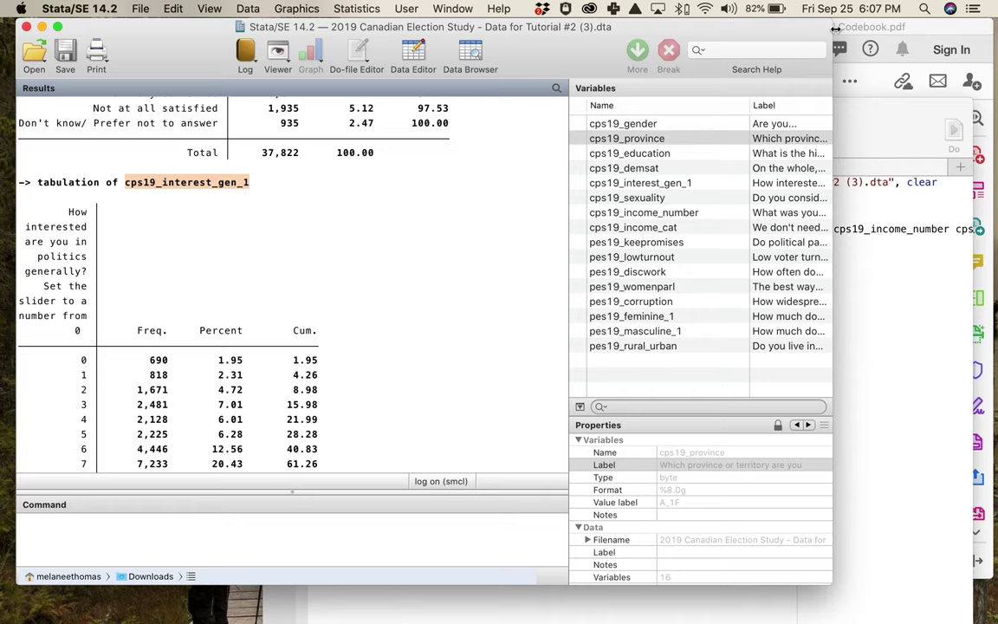
click(898, 38)
double_click(866, 135)
text(cps19_interest_gen_1)
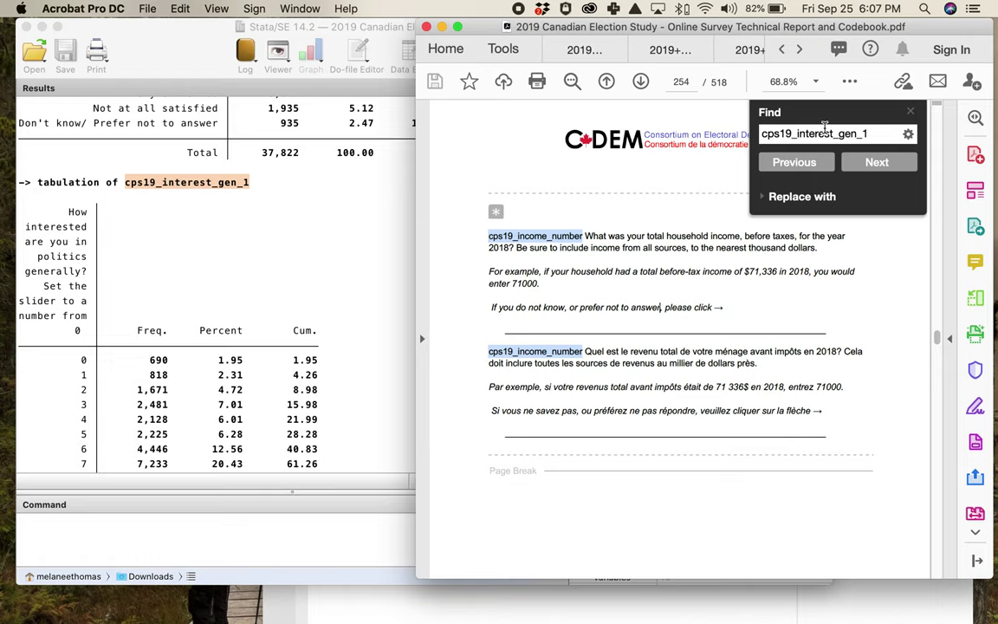
key(Return)
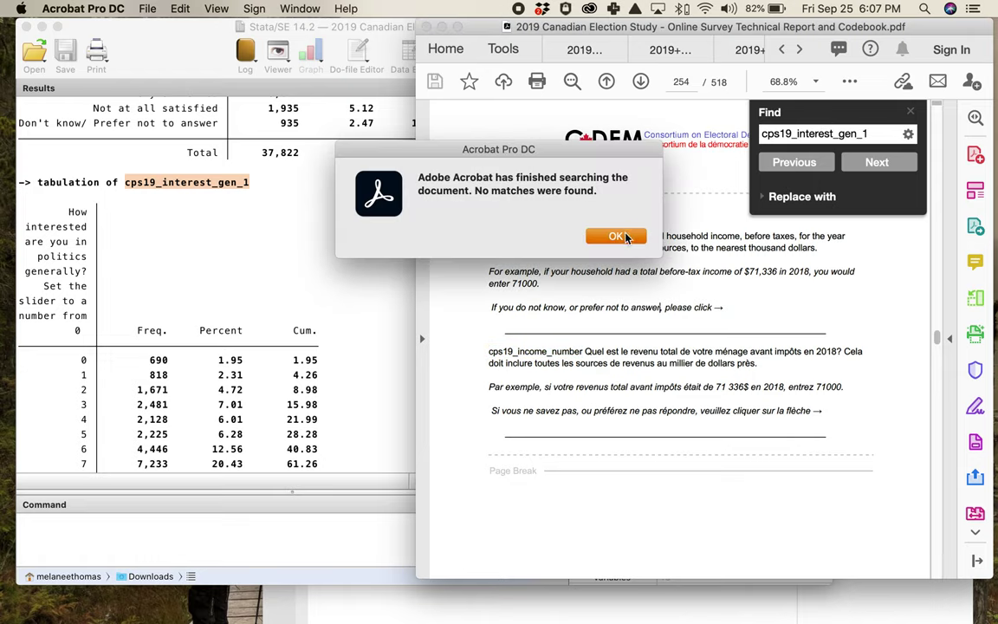
click(626, 236)
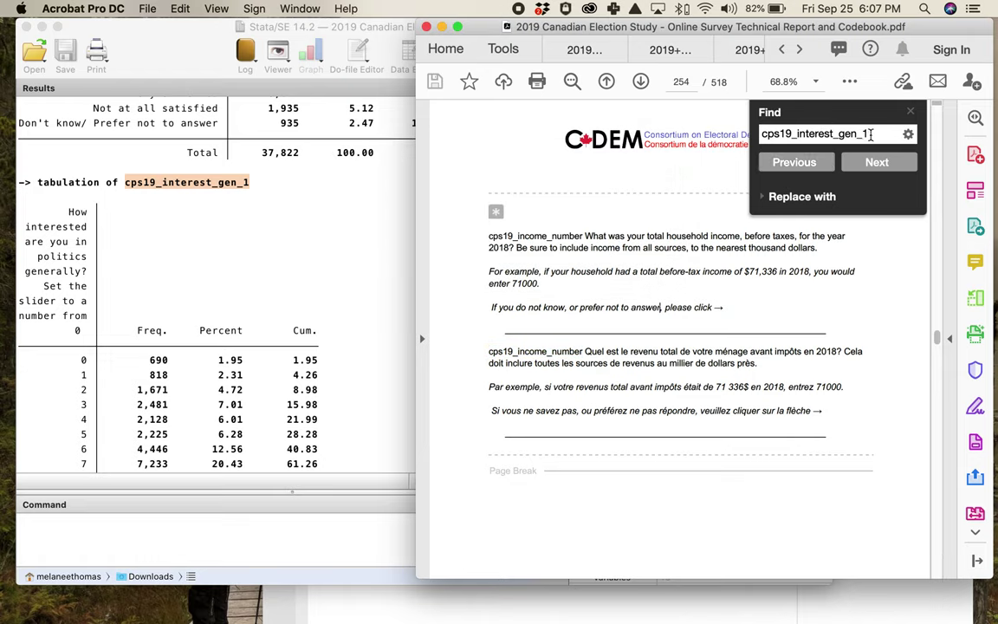
Search the codebook for "interest" and step through the matches to the pes19_interest question in section 9.3.28
double_click(870, 134)
key(BackSpace)
text(interest)
key(Return)
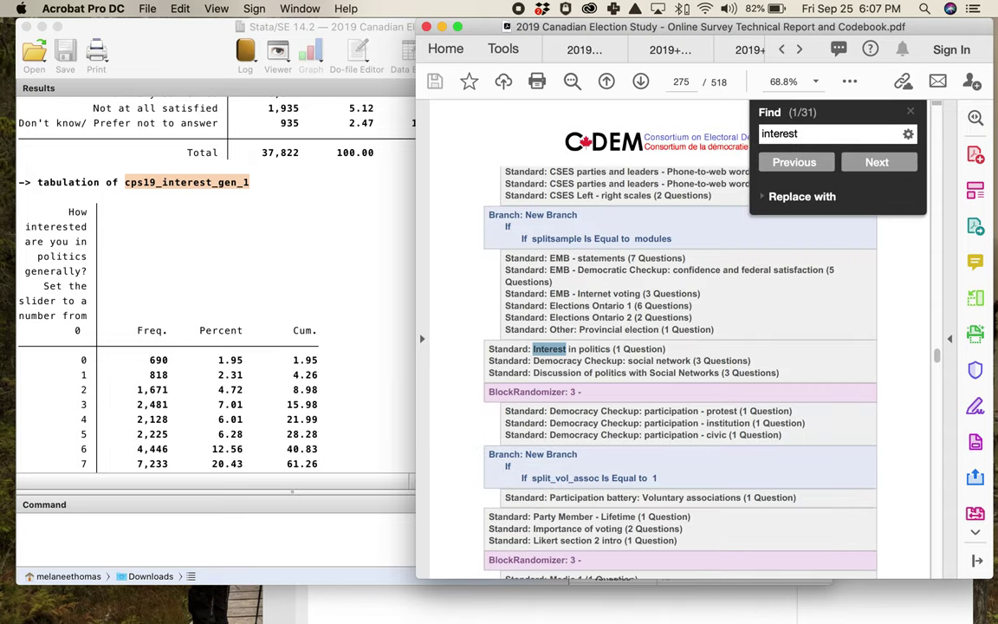
key(Return)
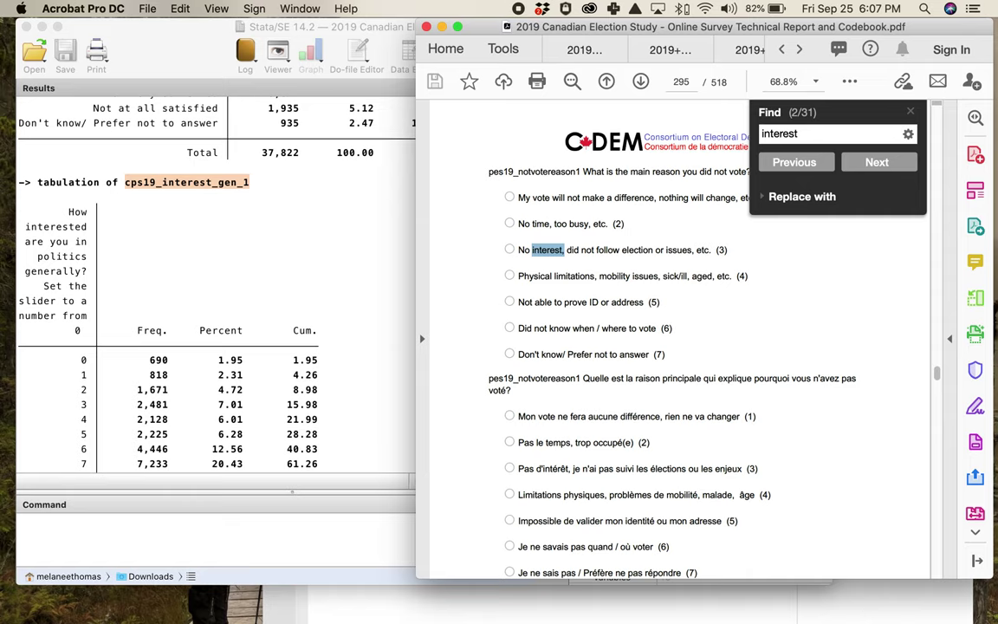
key(Return)
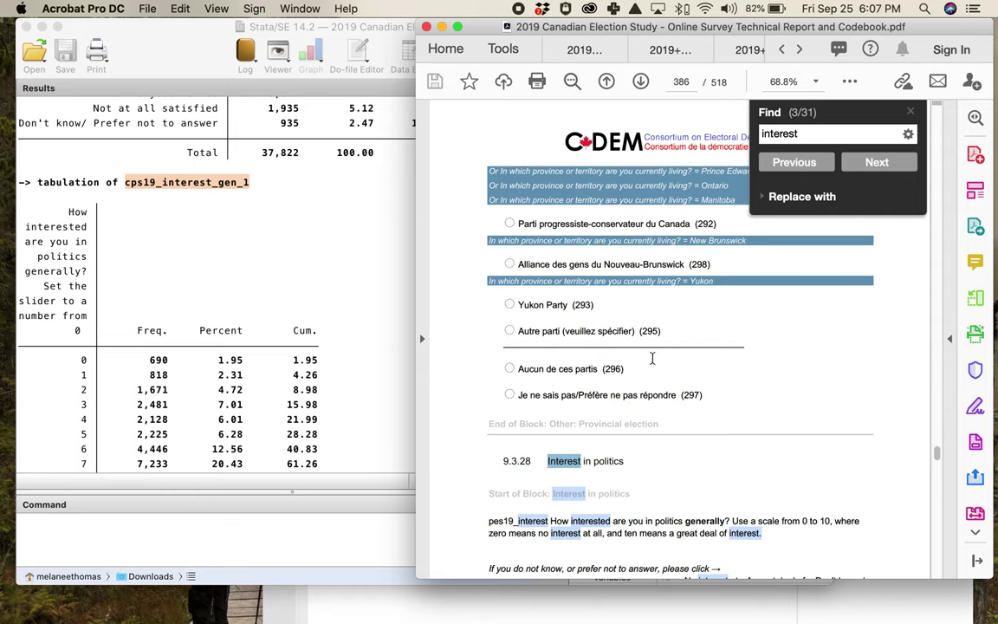
scroll(631, 357, down, 3)
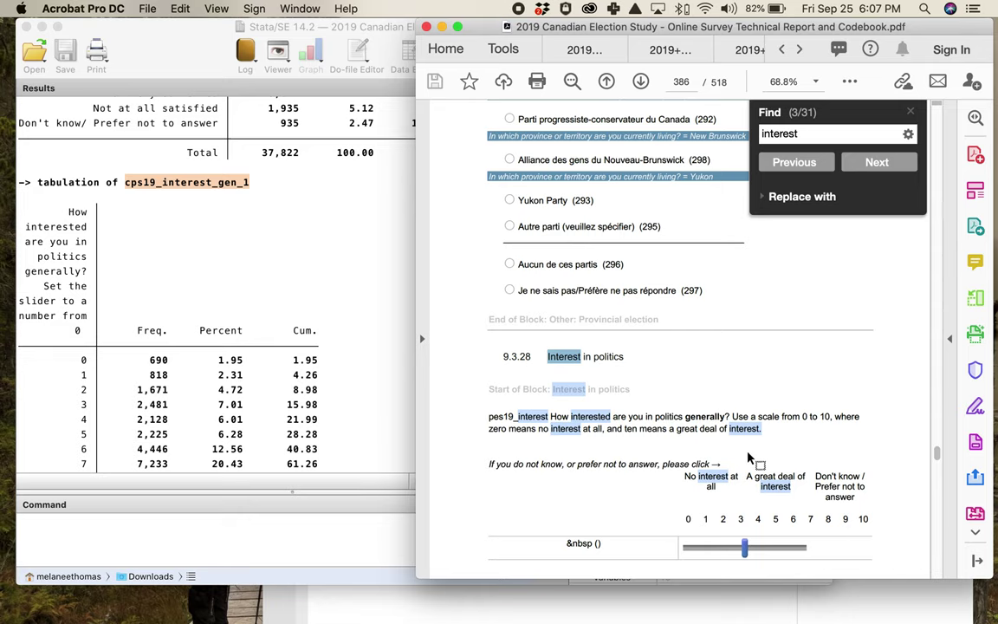
scroll(595, 334, down, 3)
scroll(485, 285, up, 2)
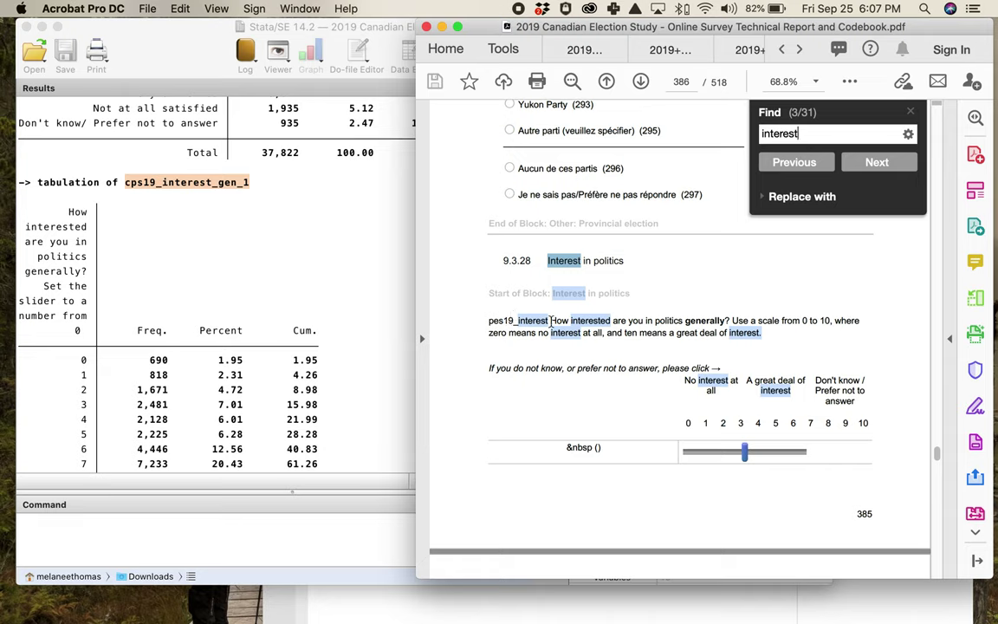
Read the pes19_interest question wording and highlight the part explaining what zero and ten mean on the scale
click(551, 321)
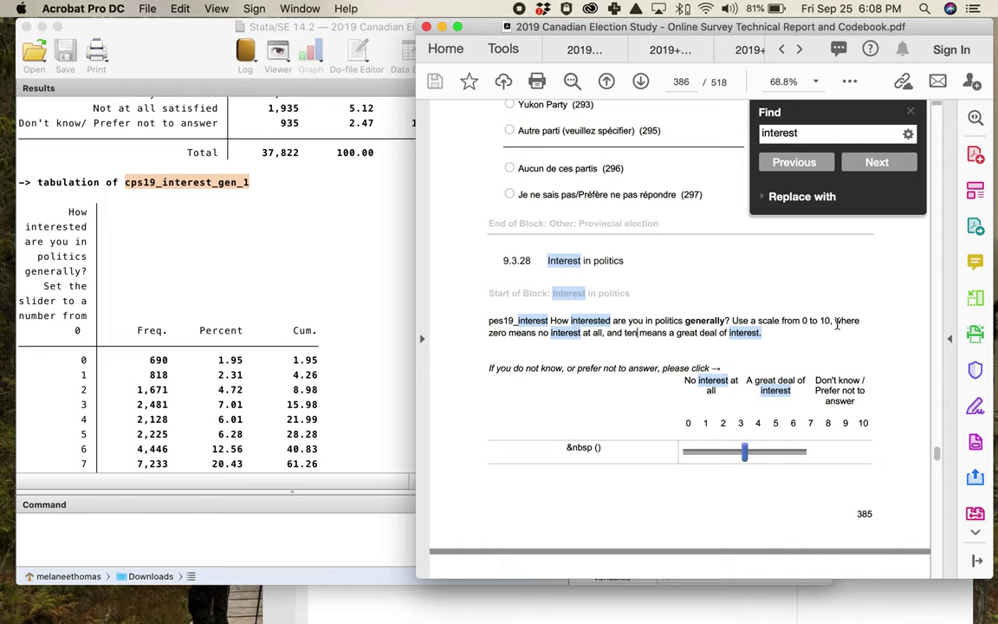
drag(836, 325, 763, 337)
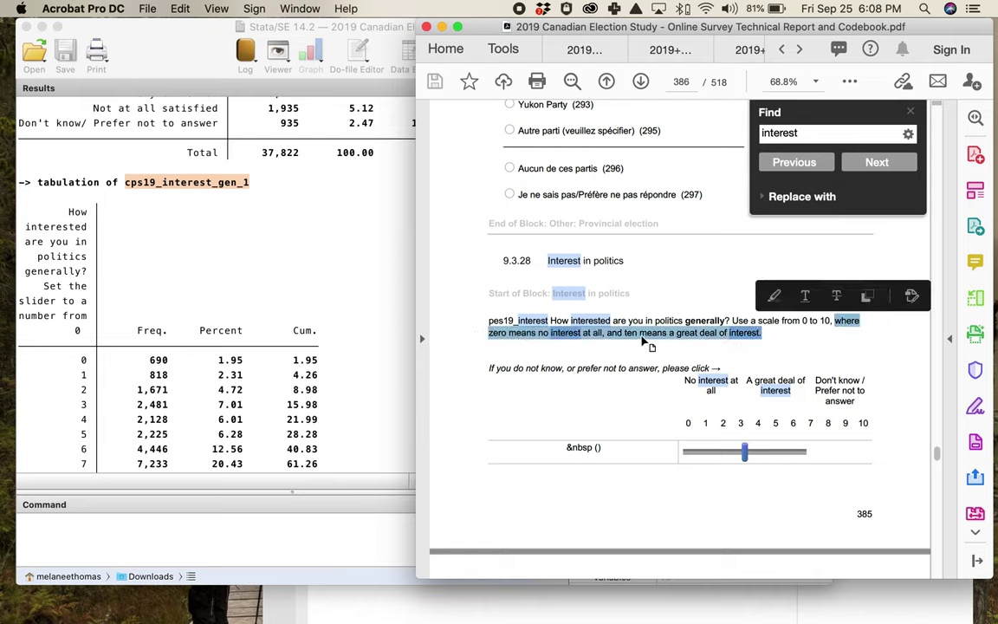
click(798, 339)
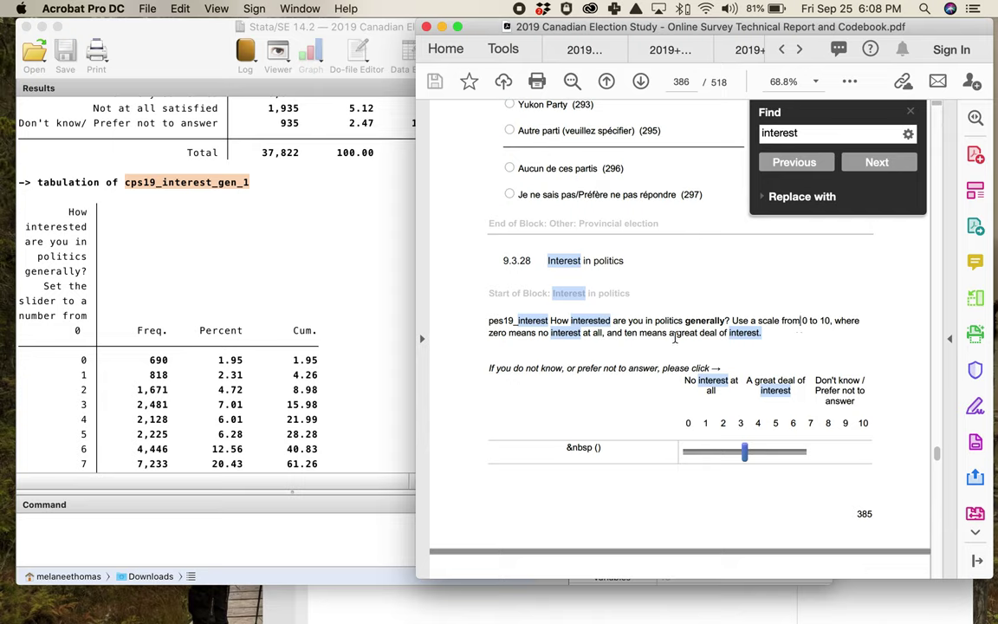
drag(834, 321, 576, 345)
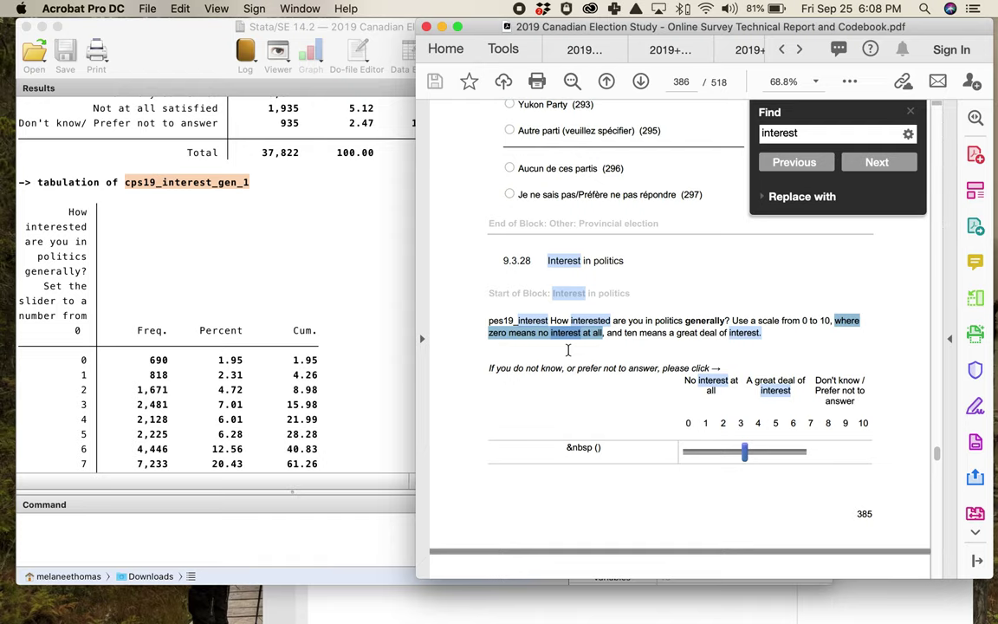
Return to Stata and compare the 0 to 10 values of the cps19_interest_gen_1 tabulation with the codebook's scale
click(352, 268)
scroll(351, 269, down, 5)
scroll(352, 268, down, 1)
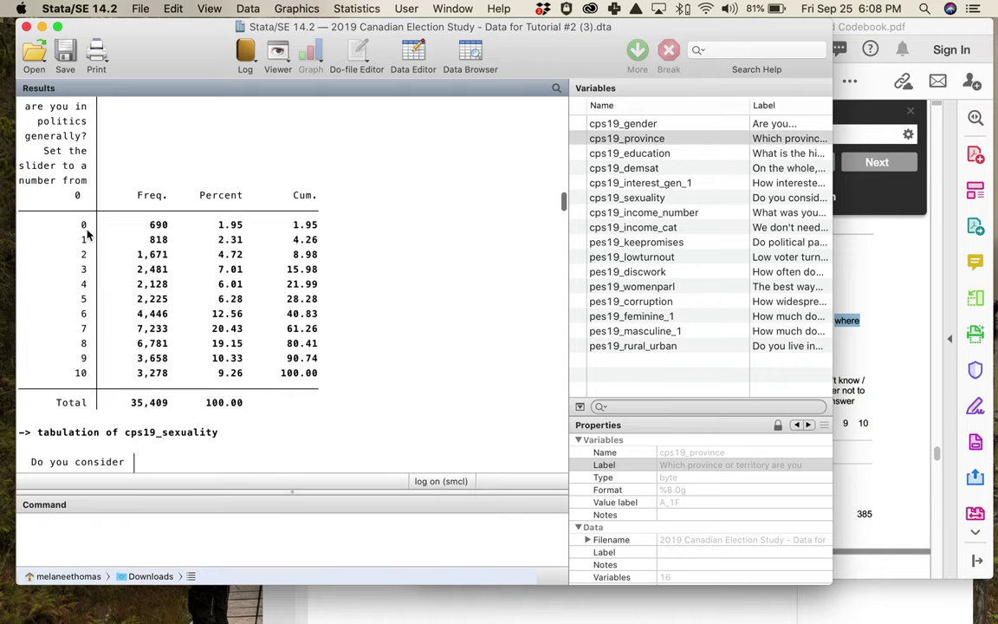
scroll(162, 231, down, 1)
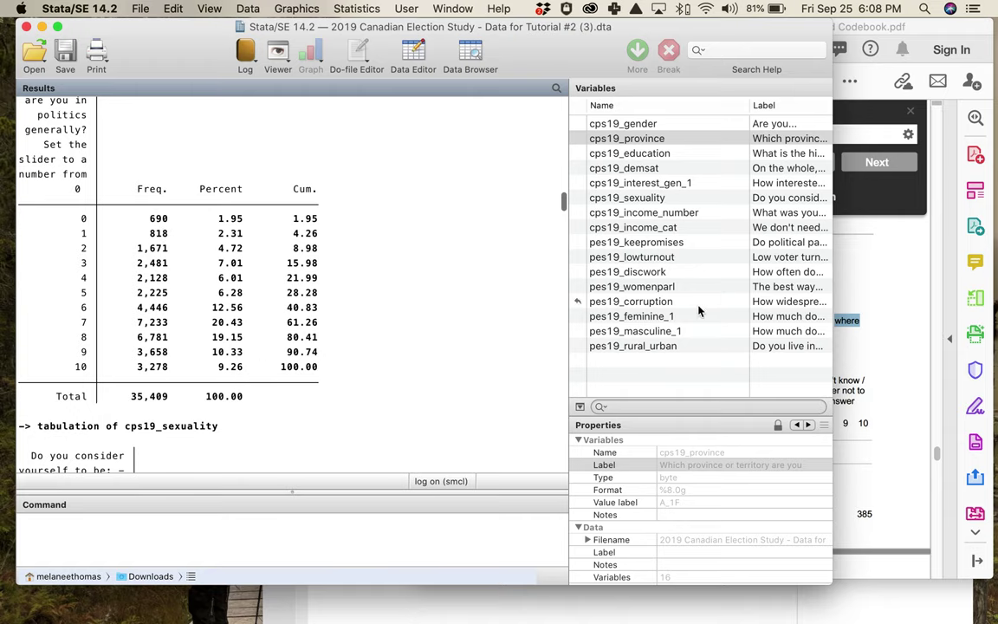
click(913, 300)
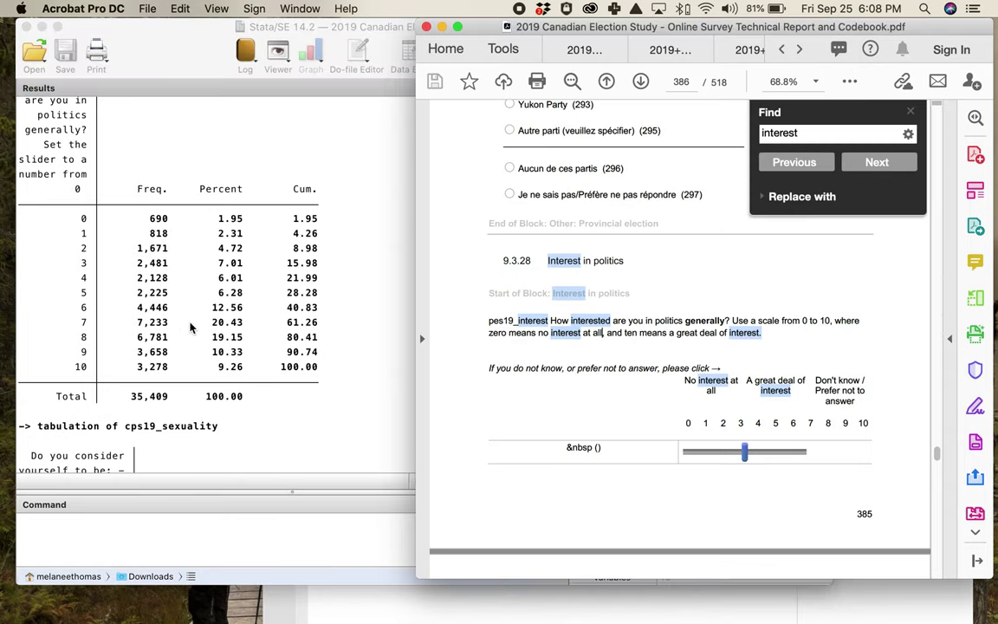
Return to Stata and review the response categories in the cps19_sexuality tabulation
click(301, 314)
scroll(303, 328, down, 10)
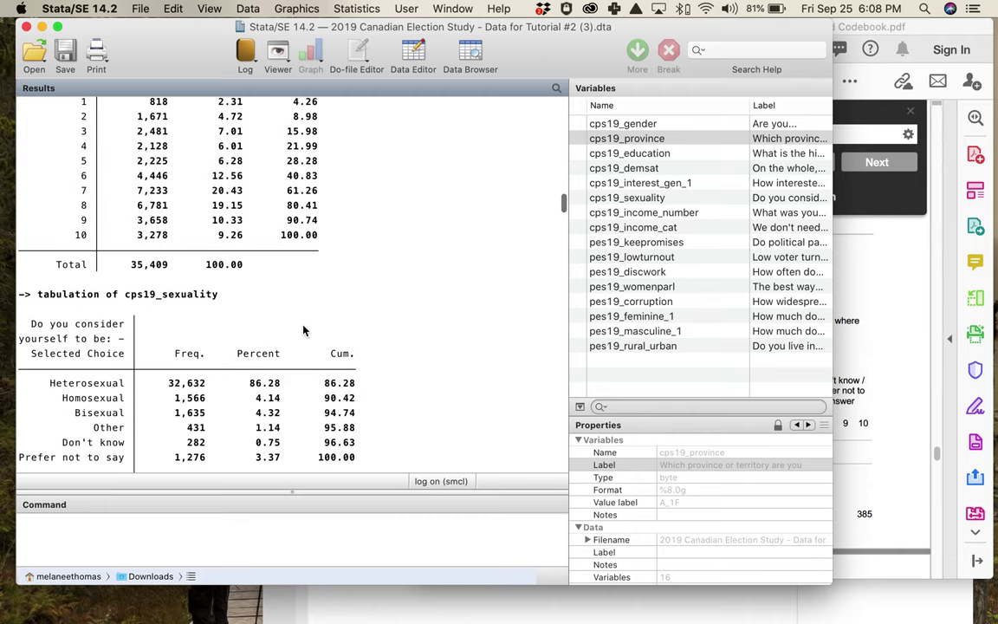
scroll(304, 329, down, 5)
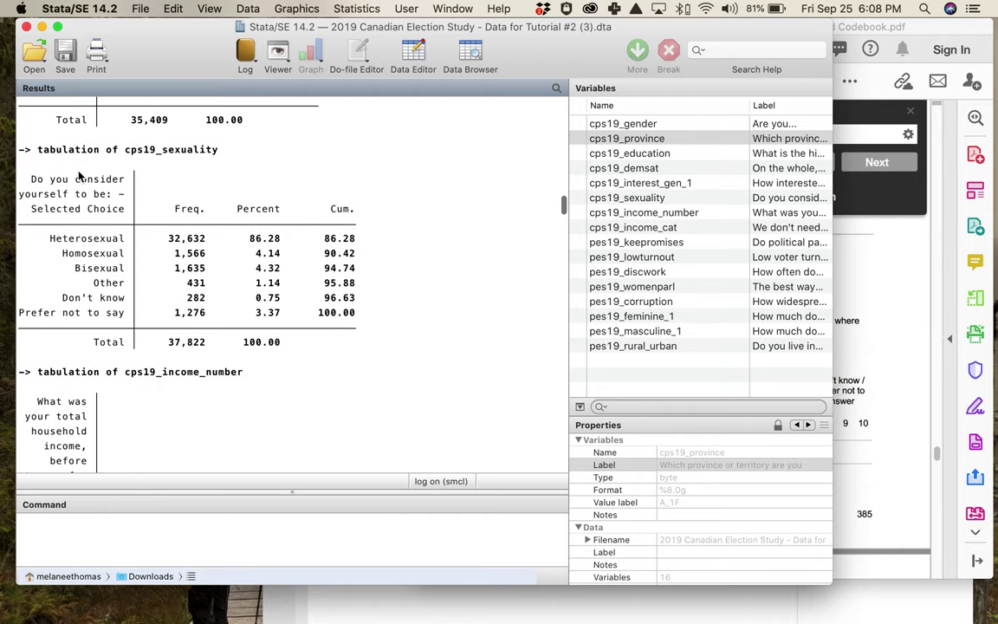
Examine the cps19_income_number tabulation from the lowest to the highest reported household incomes
scroll(243, 326, down, 20)
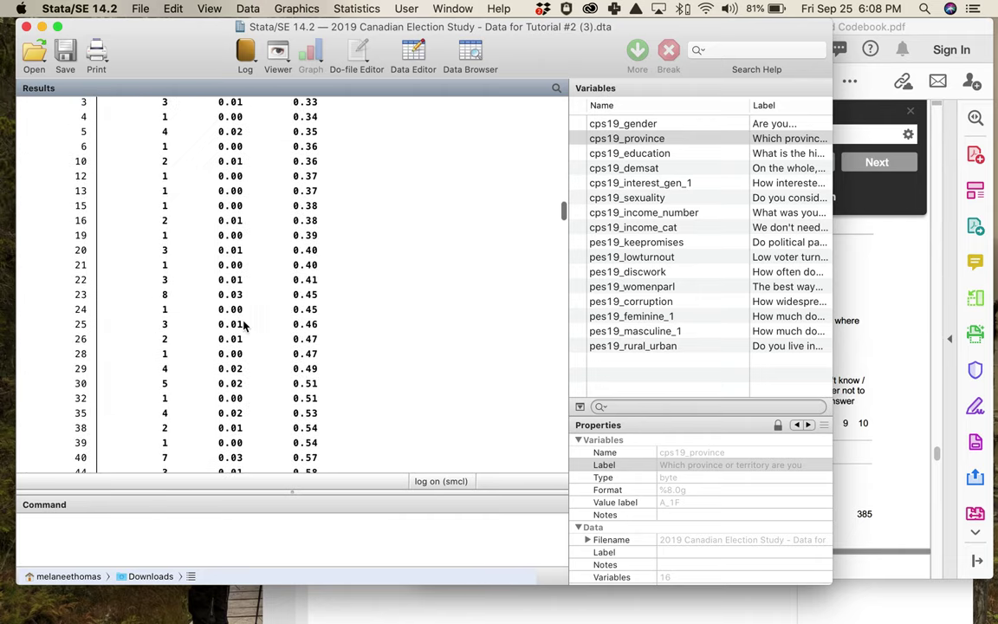
scroll(243, 326, down, 20)
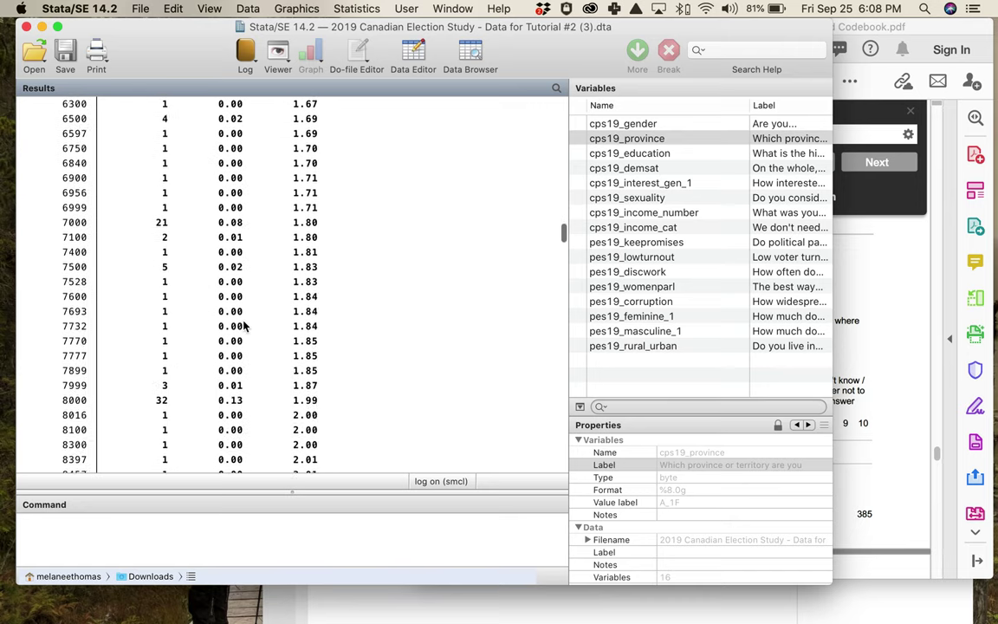
scroll(243, 326, down, 20)
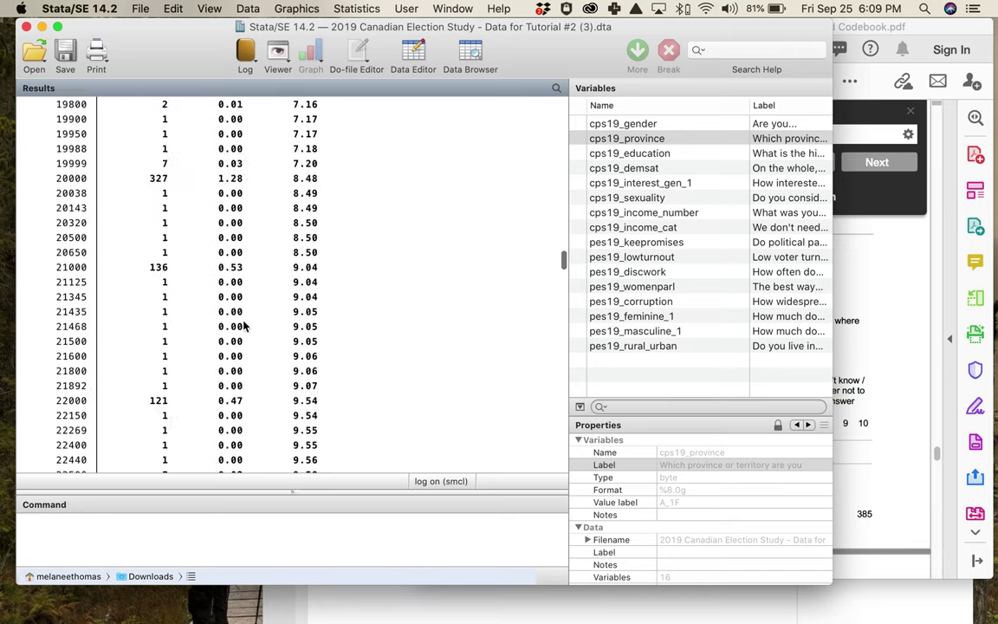
scroll(244, 325, down, 20)
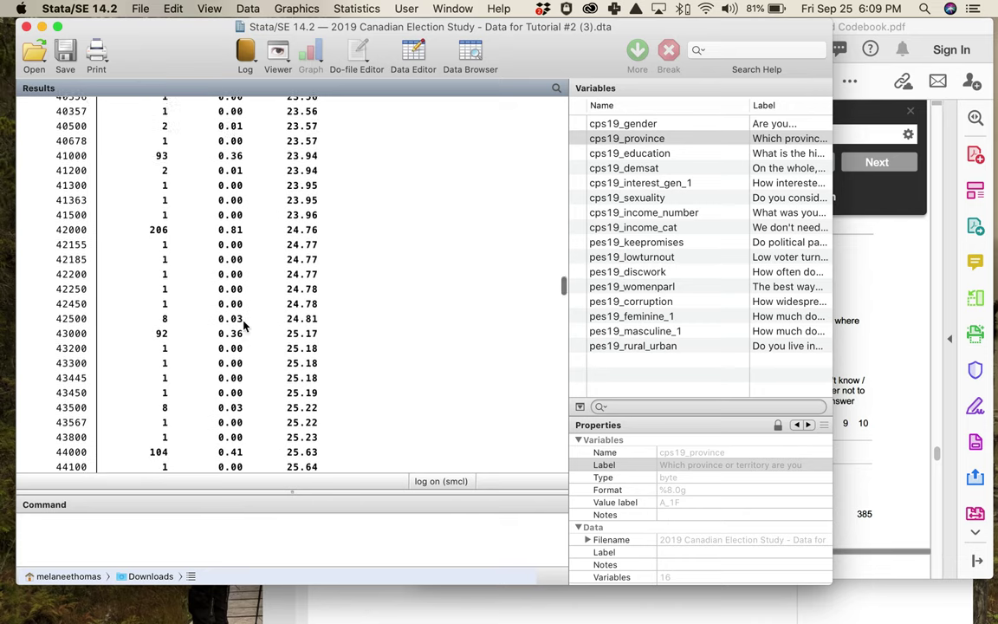
scroll(244, 326, down, 20)
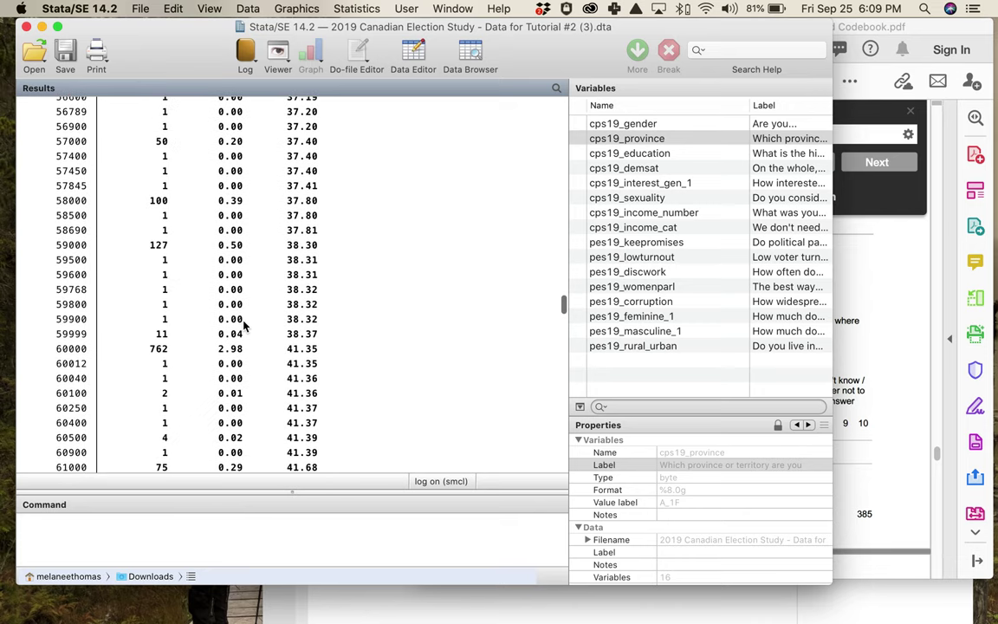
scroll(243, 326, down, 15)
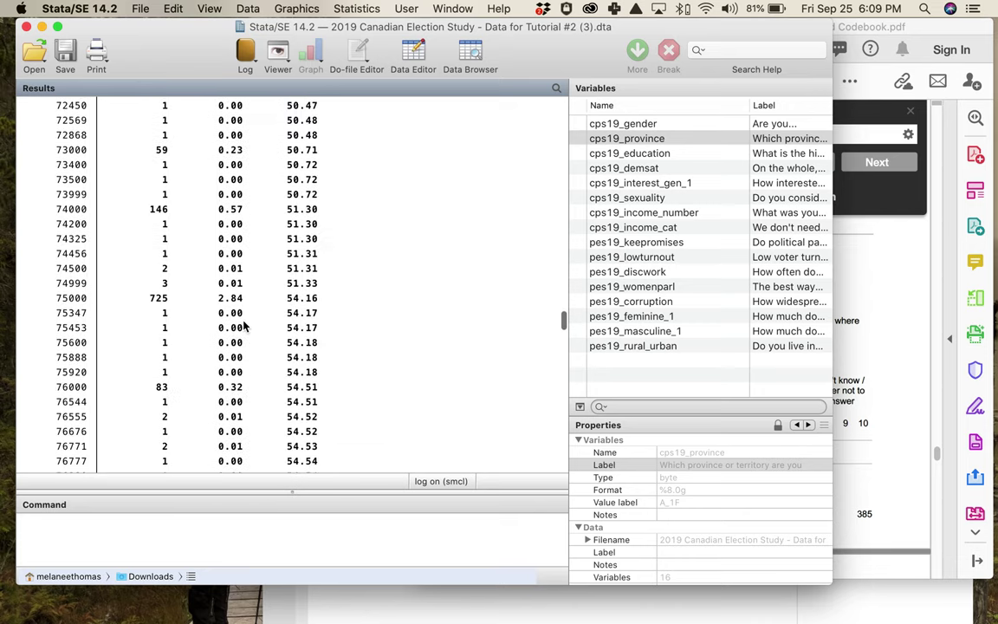
scroll(243, 326, down, 20)
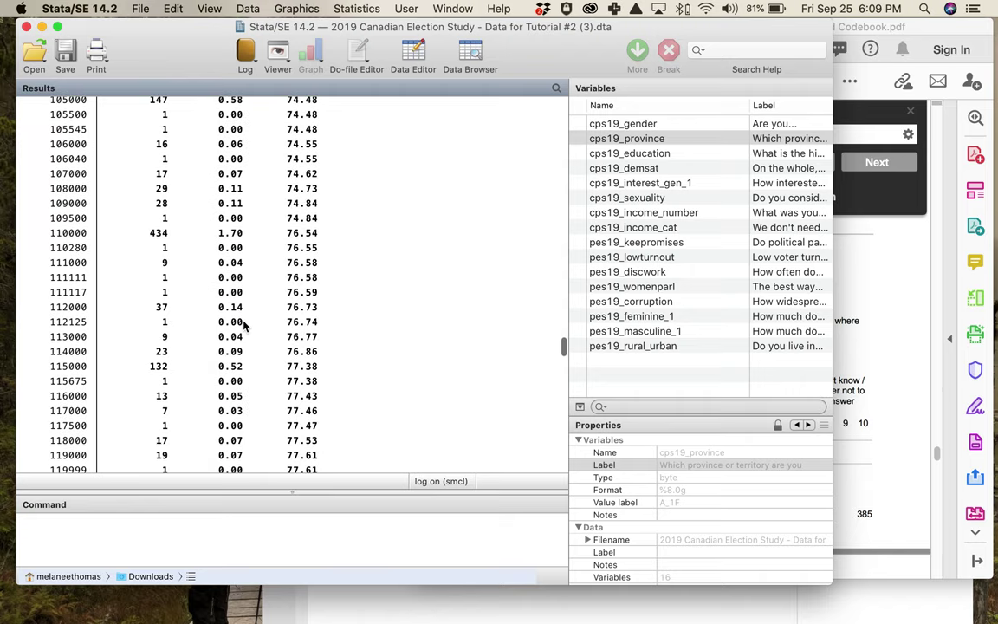
scroll(244, 326, down, 20)
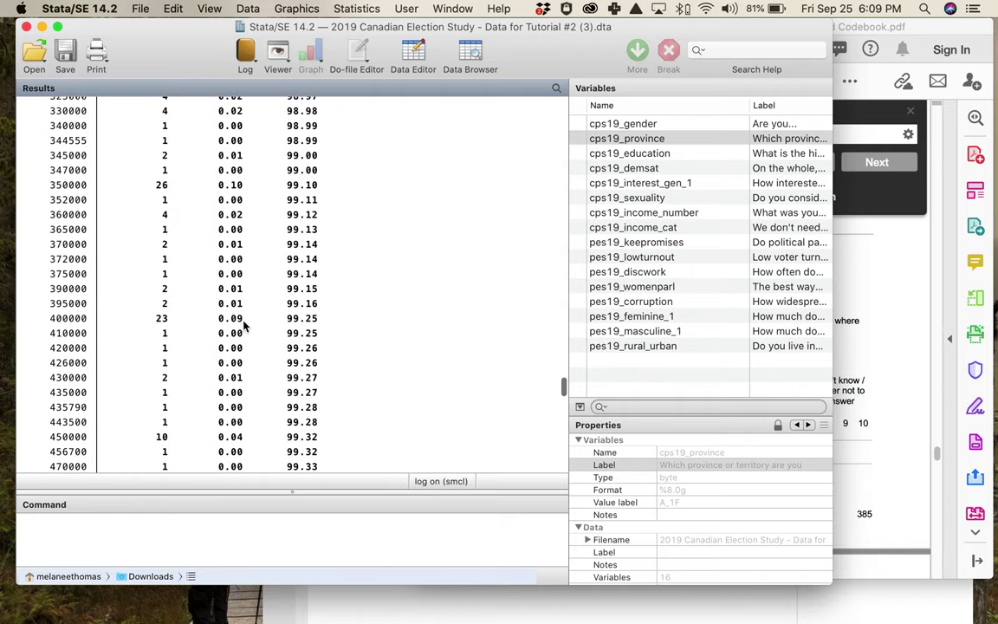
Review the income brackets in the cps19_income_cat tabulation and highlight its "Don't know/ Prefer not to answer" category
scroll(243, 326, up, 10)
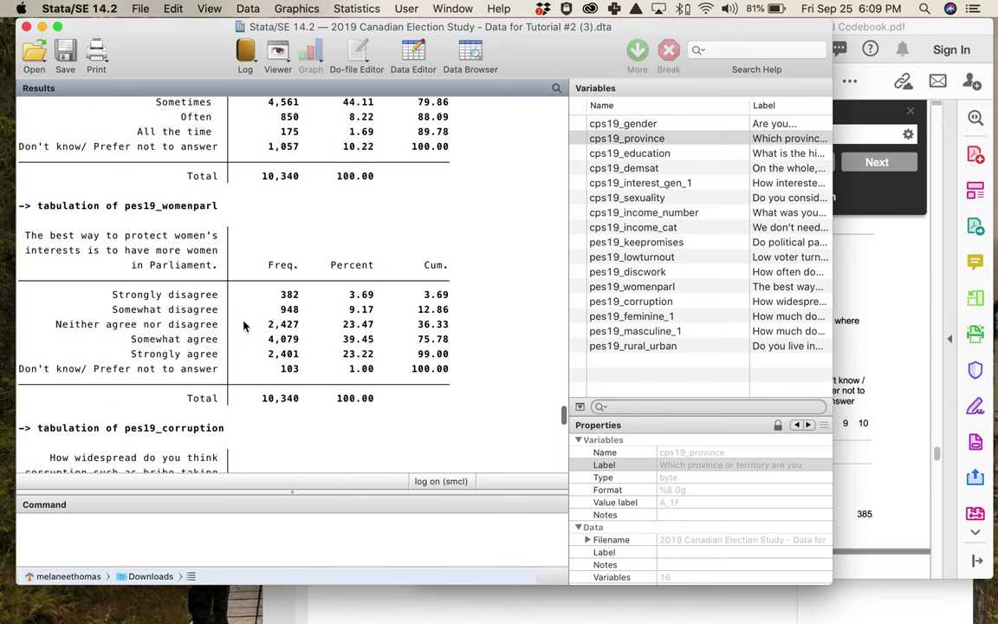
scroll(244, 326, up, 8)
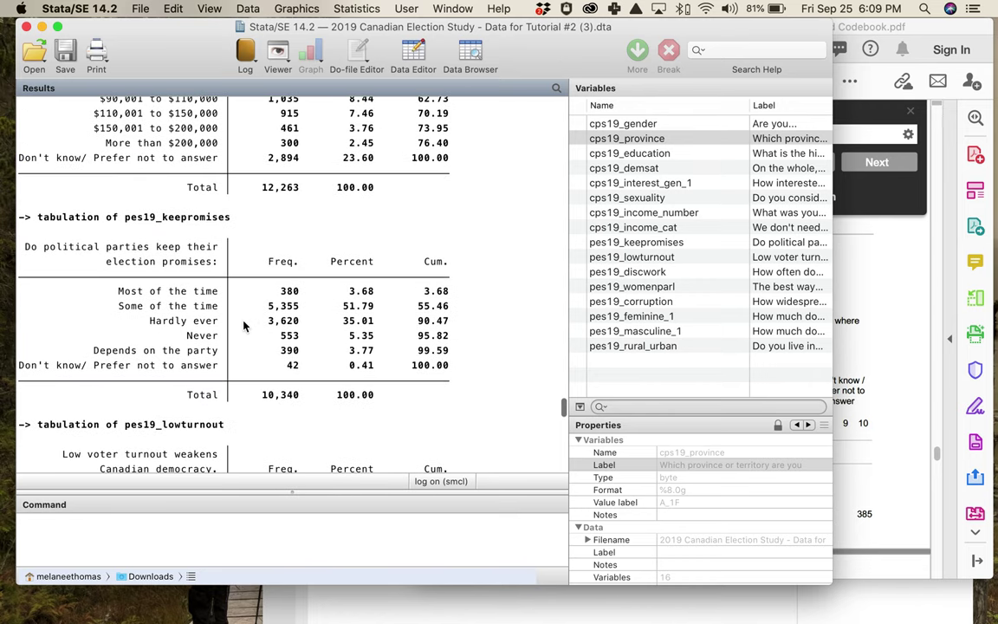
scroll(244, 325, up, 2)
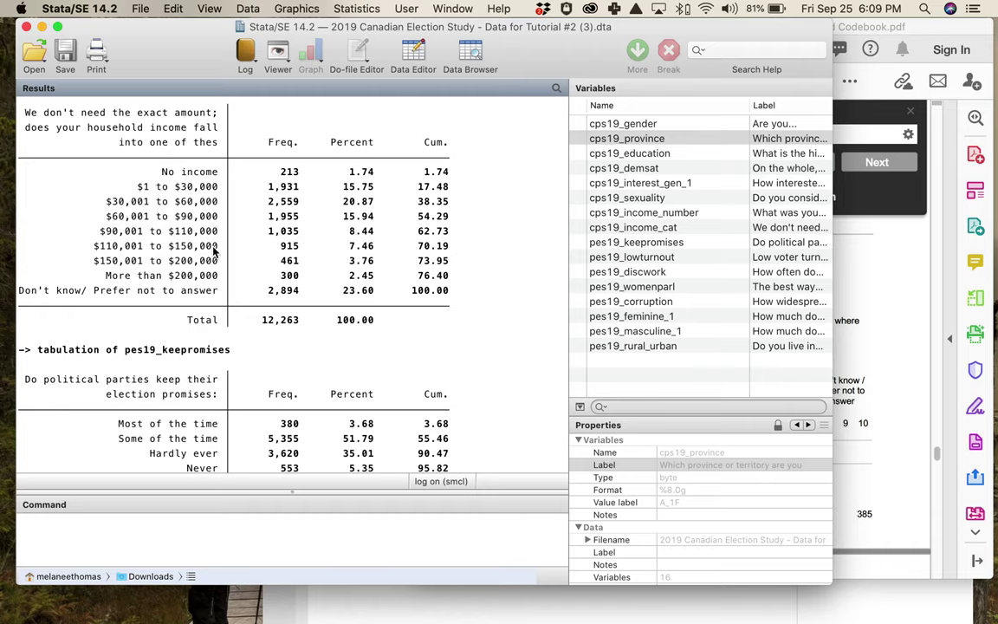
scroll(307, 260, up, 10)
scroll(317, 295, down, 6)
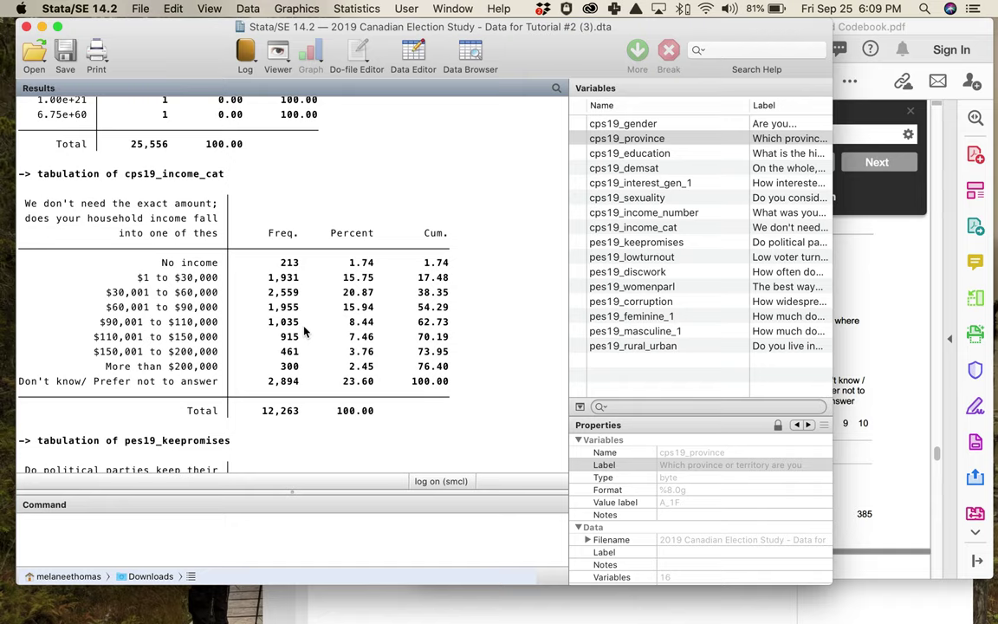
scroll(294, 321, down, 1)
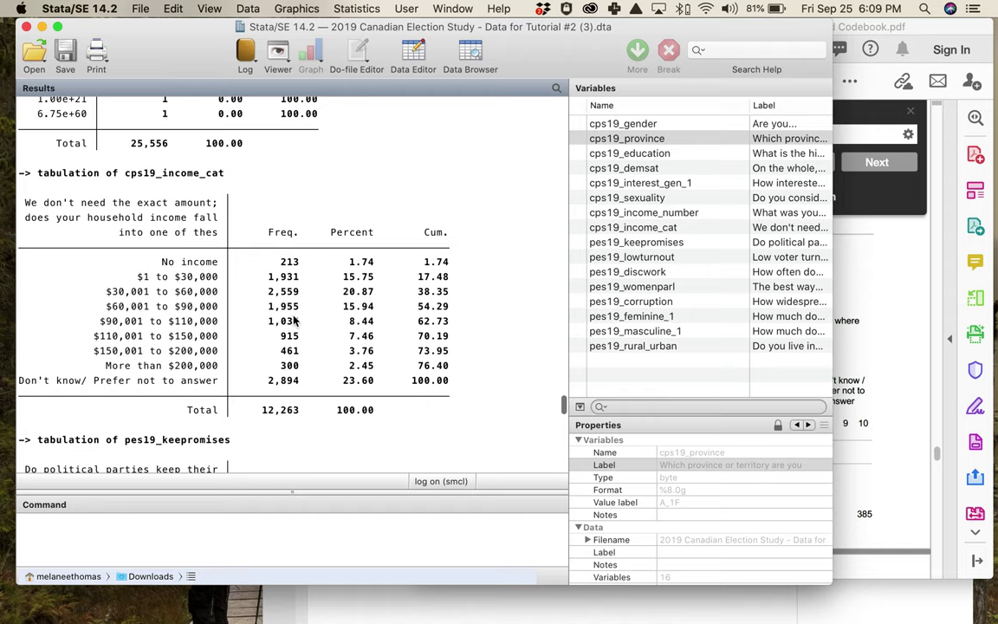
scroll(347, 404, down, 2)
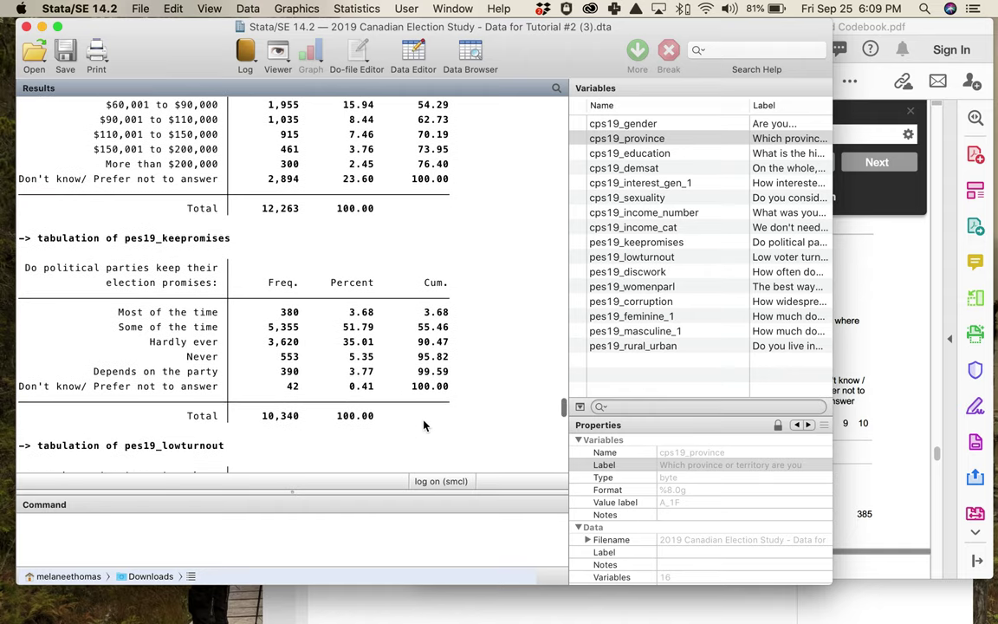
scroll(310, 415, up, 5)
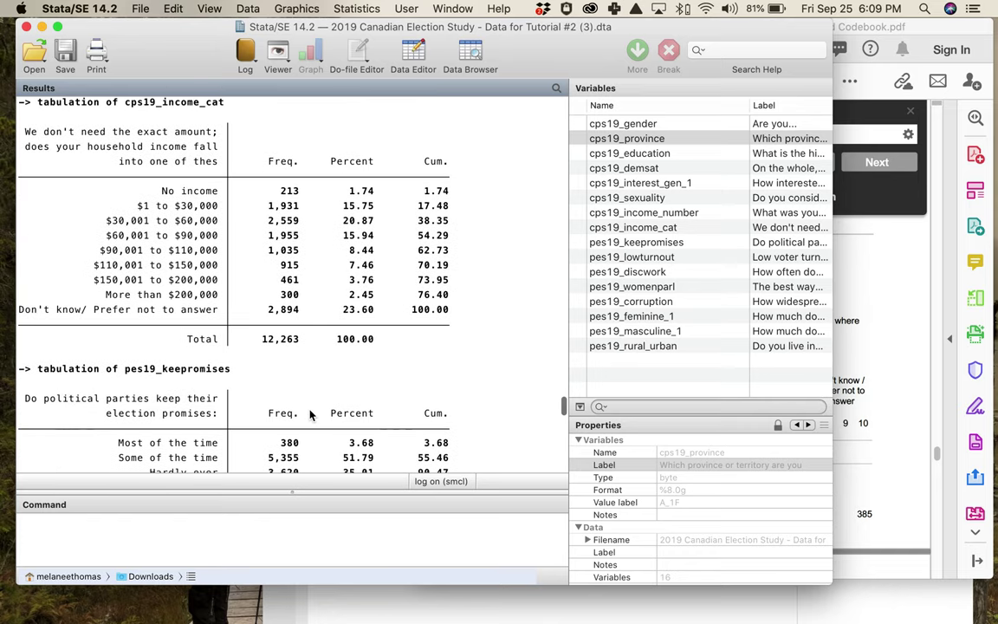
drag(26, 314, 216, 317)
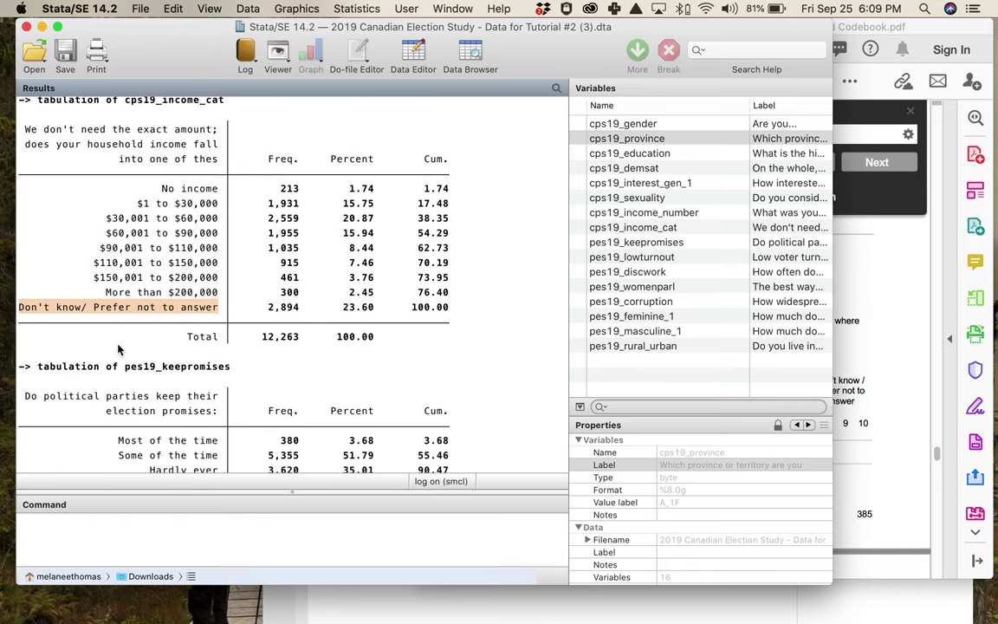
Look back through the exact dollar amounts in the cps19_income_number tabulation to compare them with the income brackets
scroll(265, 371, up, 15)
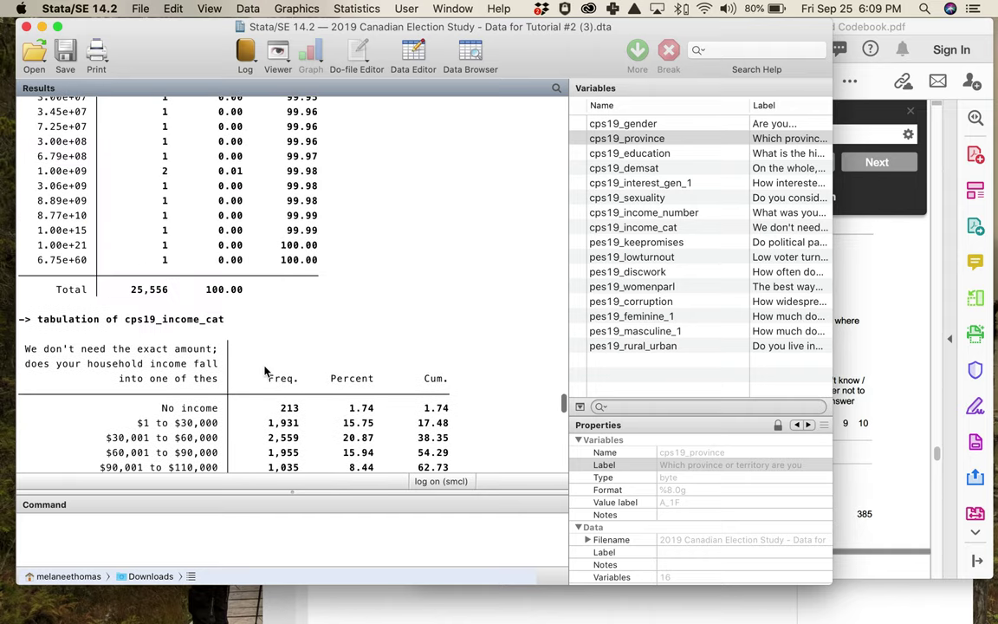
scroll(266, 371, up, 15)
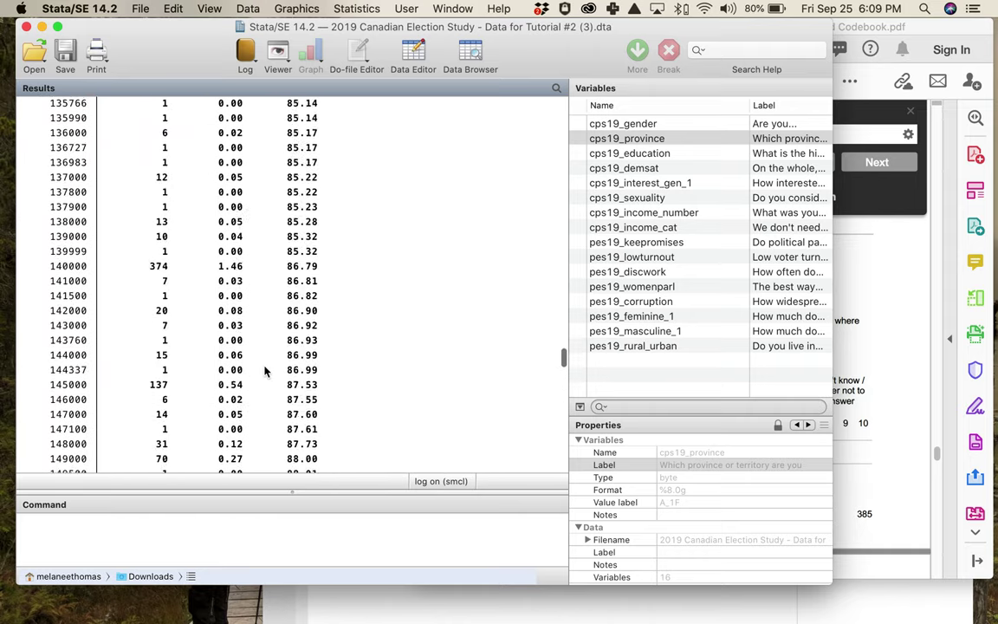
scroll(265, 371, up, 15)
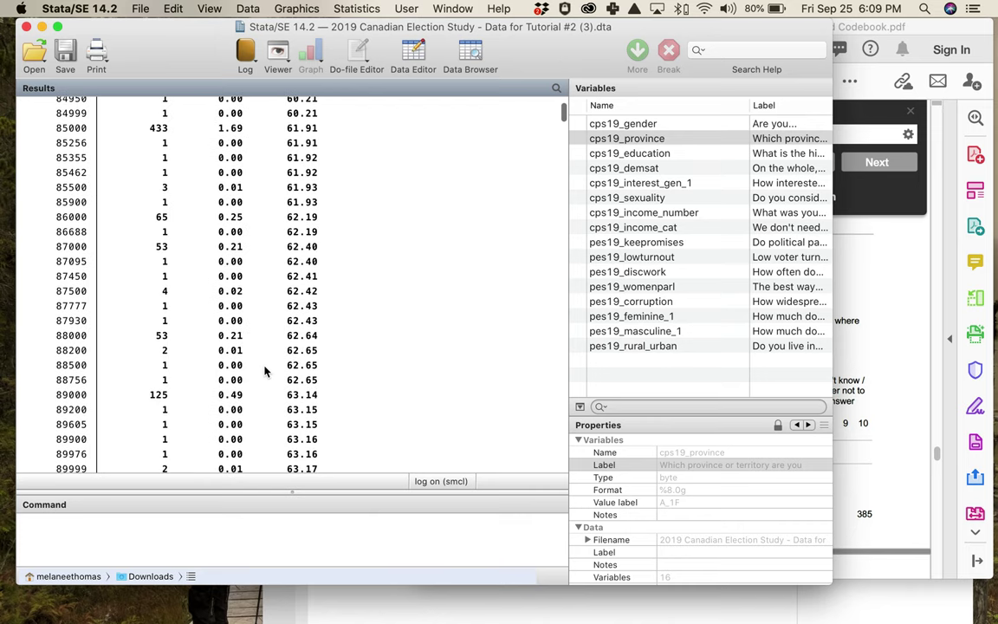
scroll(266, 370, up, 2)
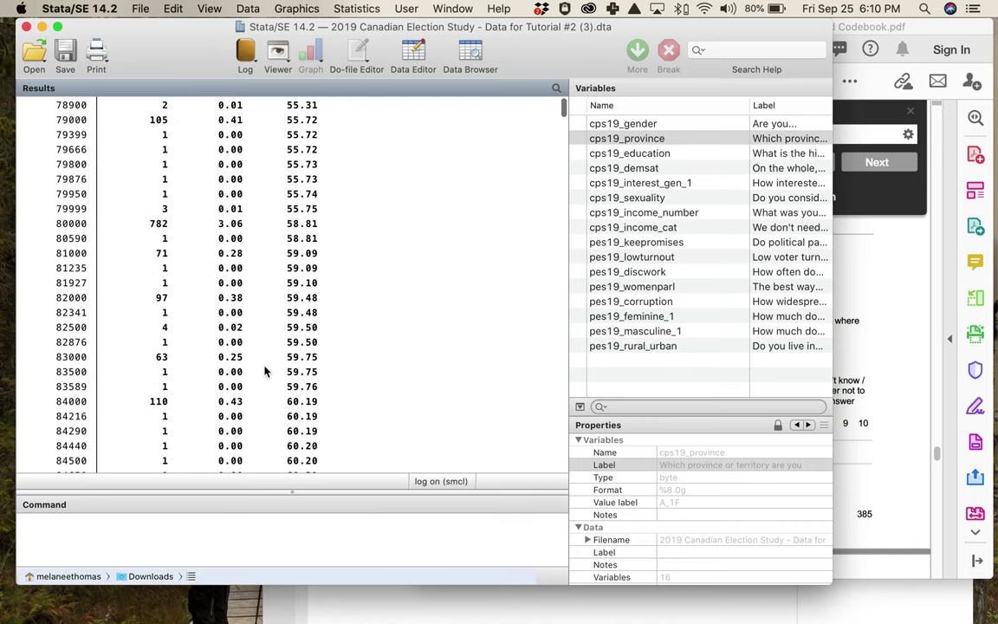
scroll(291, 364, down, 1)
Run a tab command on cps19_education to produce its frequency table
click(463, 543)
text(tab)
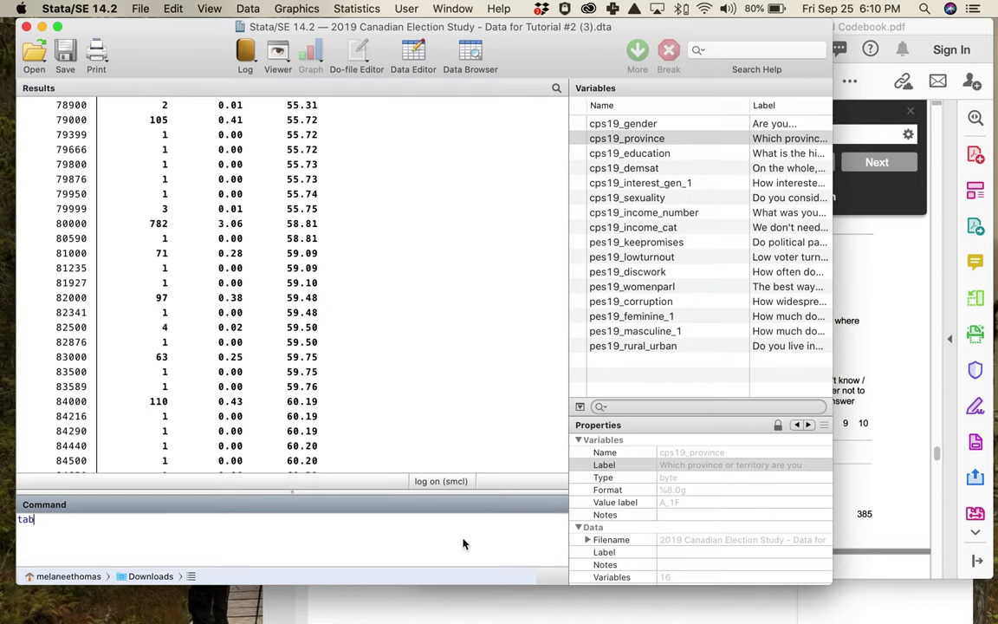
click(656, 153)
key(Return)
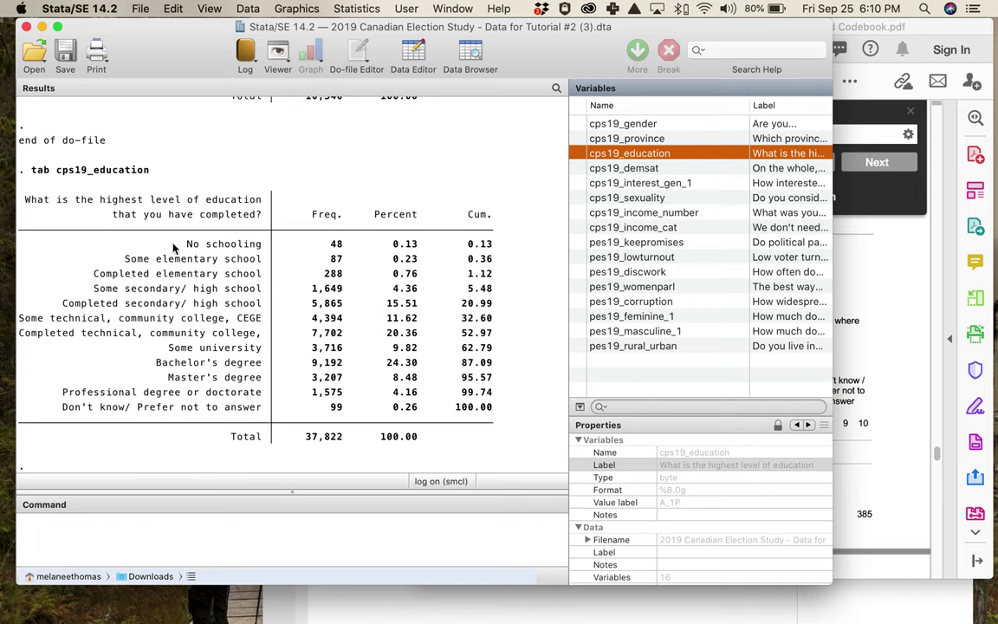
Compare the cps19_education categories from "No schooling" to "Professional degree or doctorate" with "Don't know/ Prefer not to answer", highlighting each group
drag(183, 244, 265, 392)
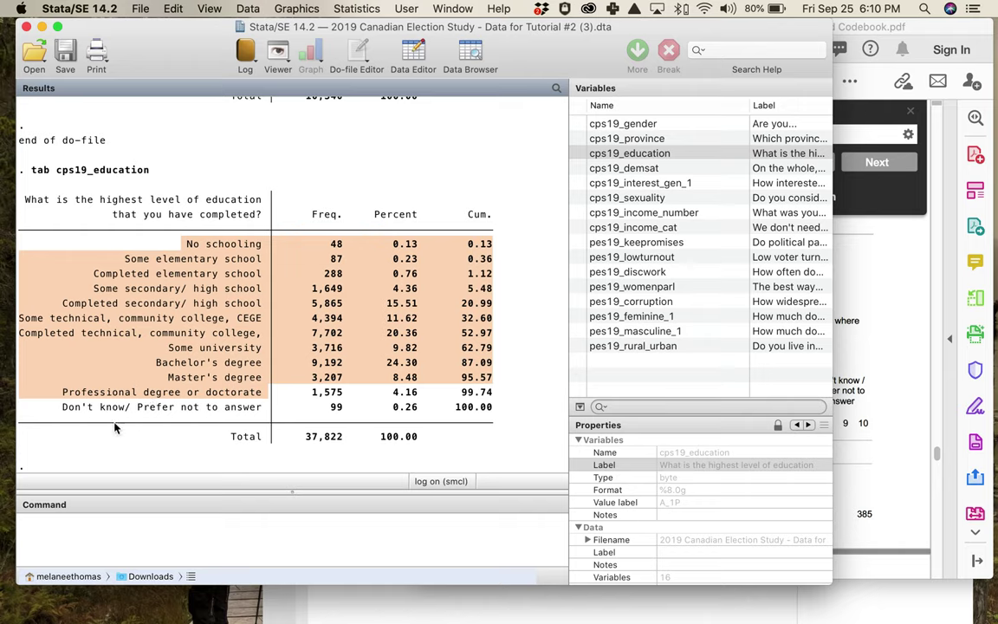
drag(55, 409, 263, 414)
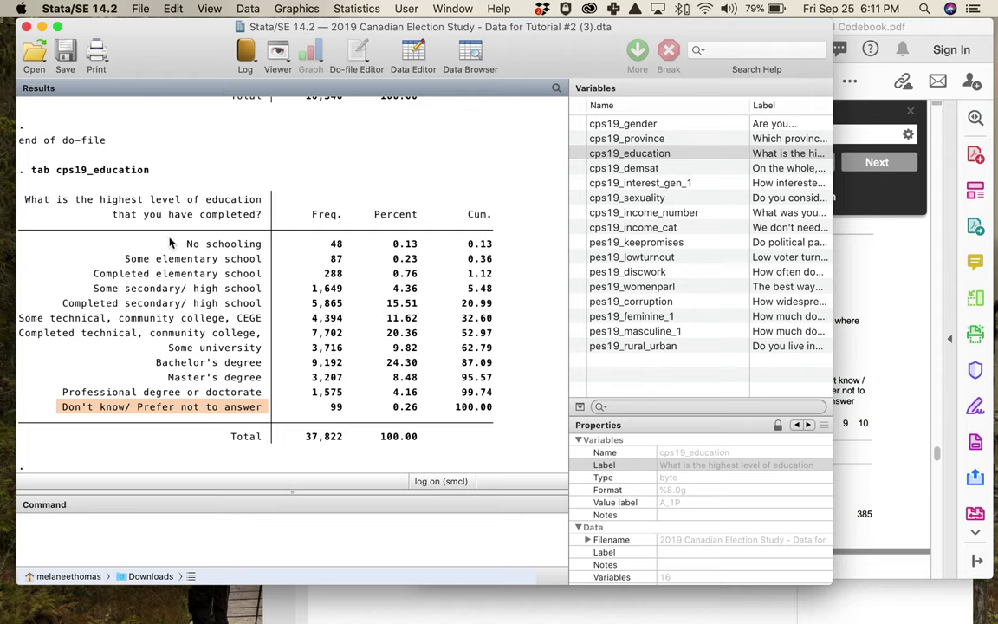
drag(161, 243, 346, 273)
drag(367, 379, 266, 403)
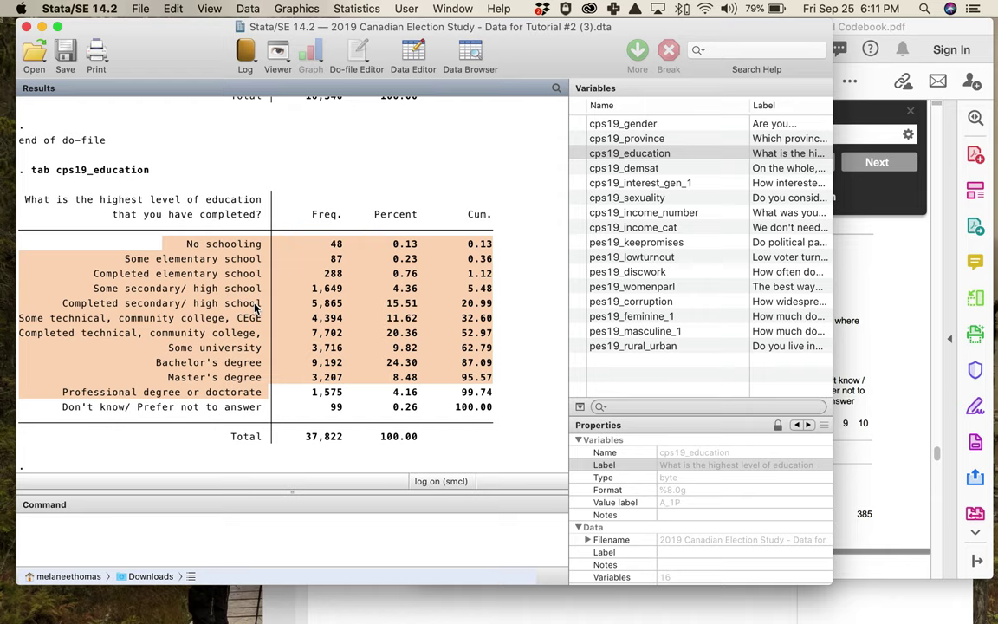
drag(57, 407, 261, 414)
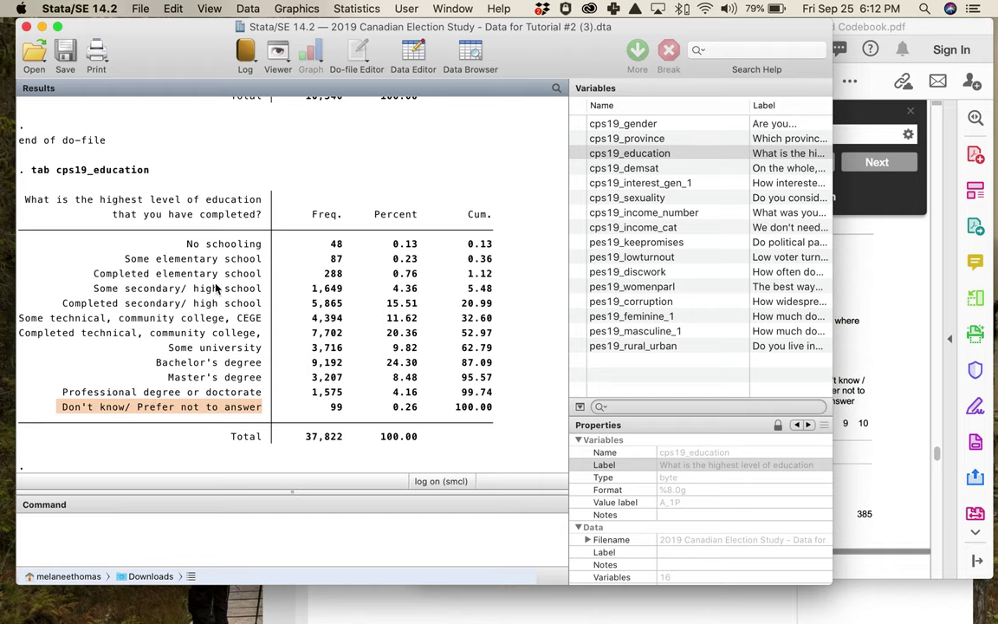
drag(185, 244, 262, 274)
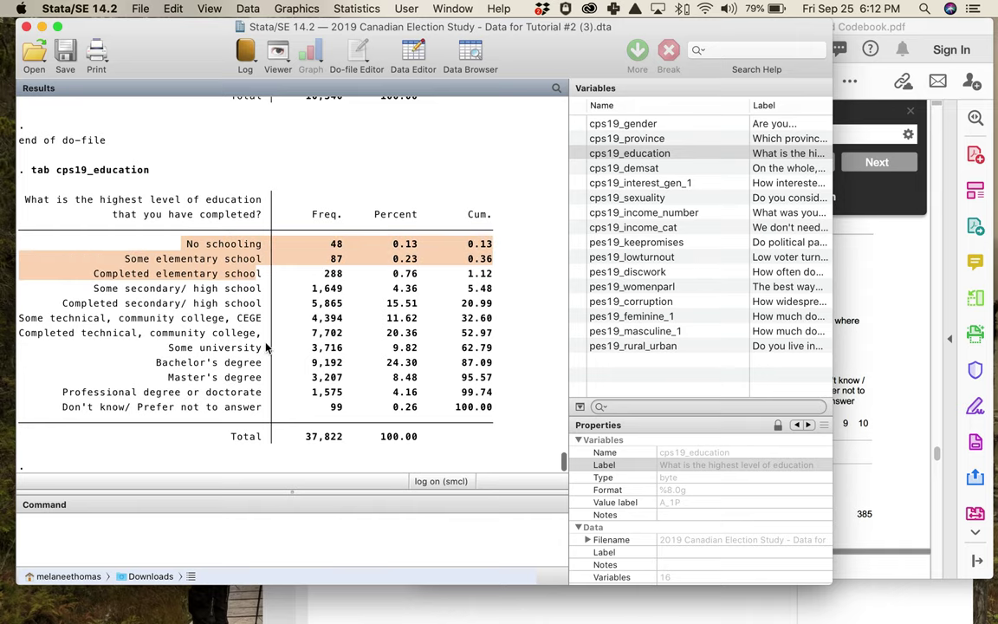
drag(266, 348, 265, 399)
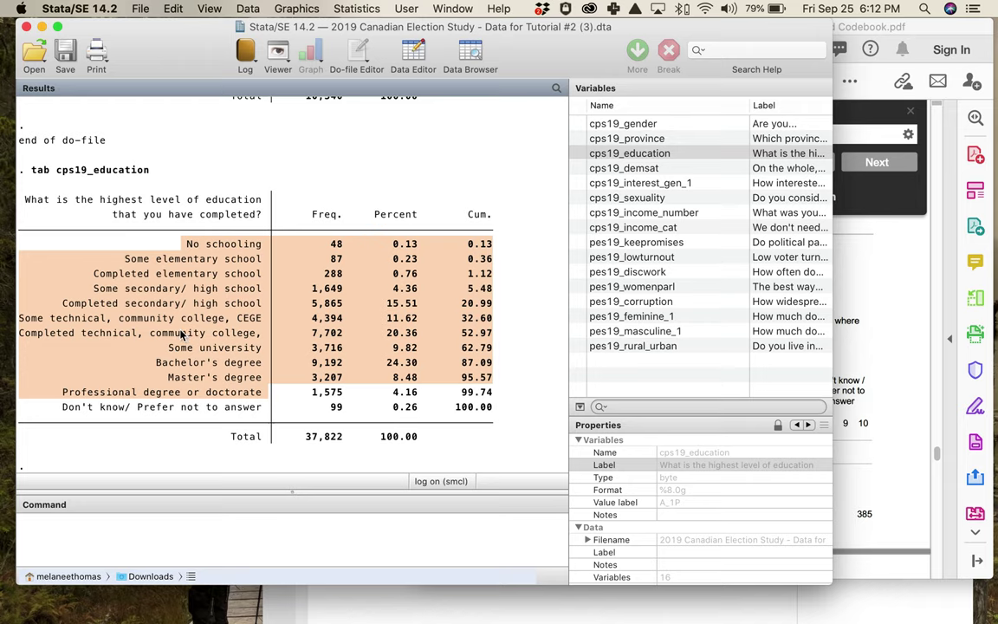
drag(63, 407, 206, 244)
click(470, 355)
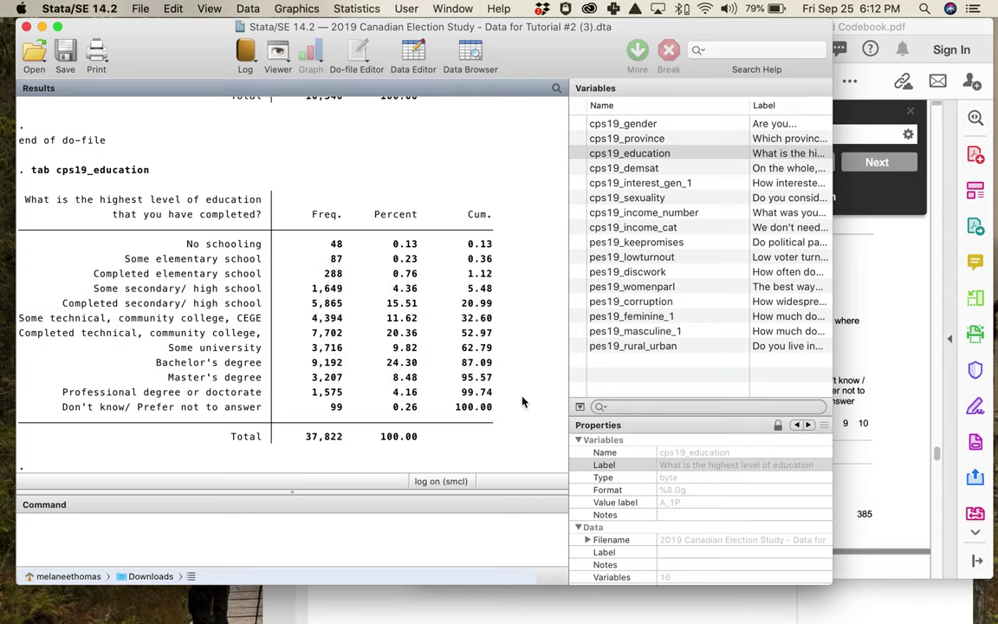
Close the open log file to end the session's logging
scroll(386, 316, down, 1)
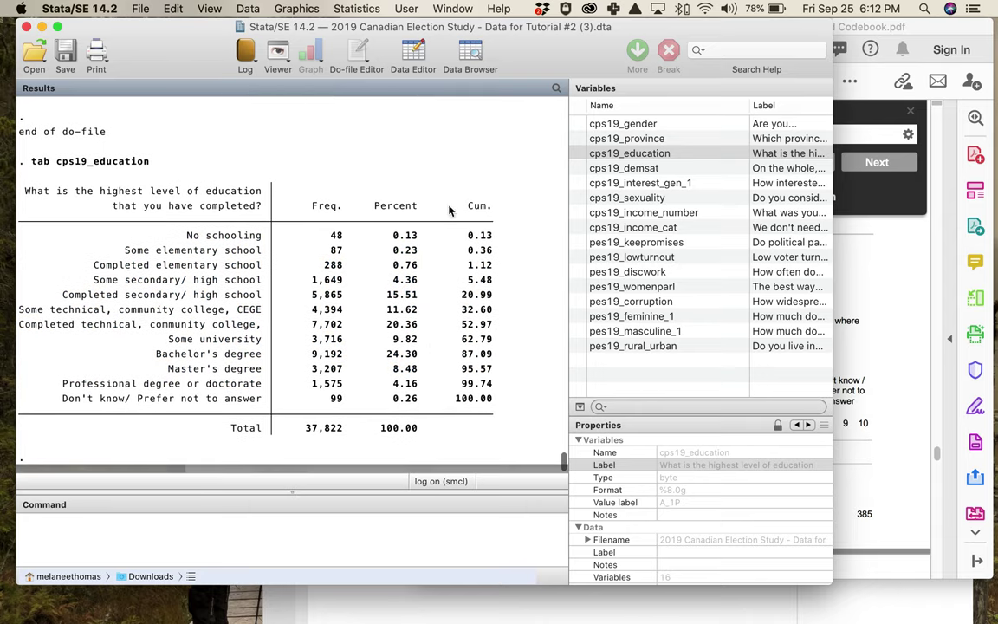
click(245, 52)
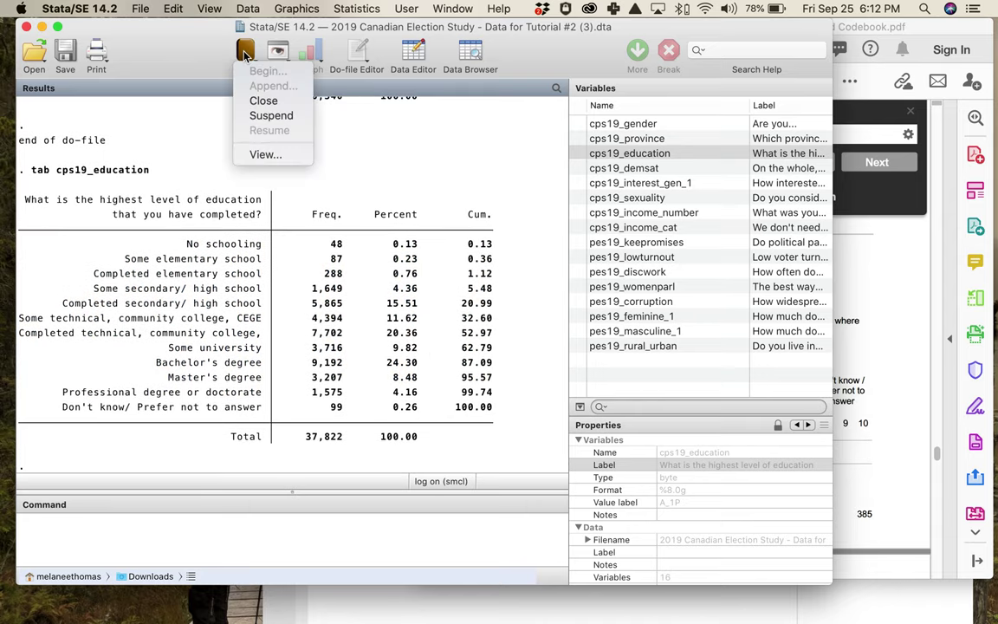
click(263, 102)
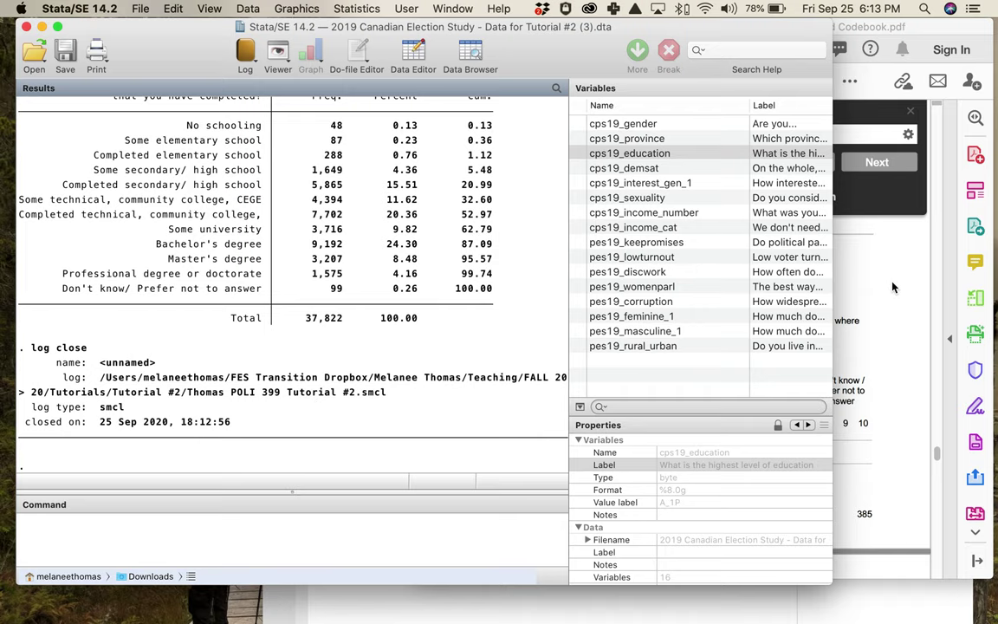
Switch to Acrobat and close the codebook window with all of its open PDF tabs
click(862, 259)
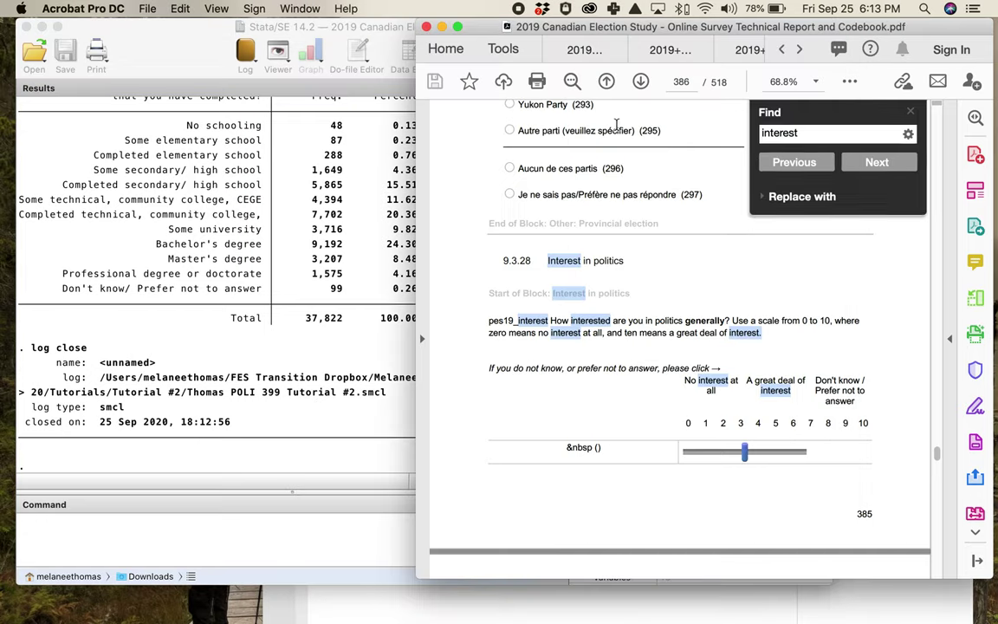
click(427, 27)
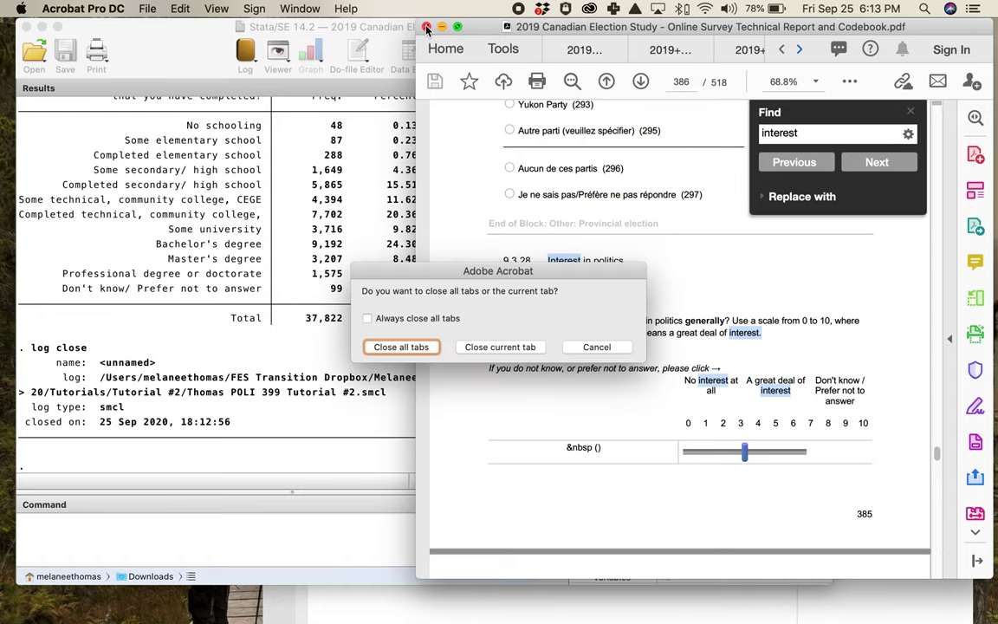
click(416, 350)
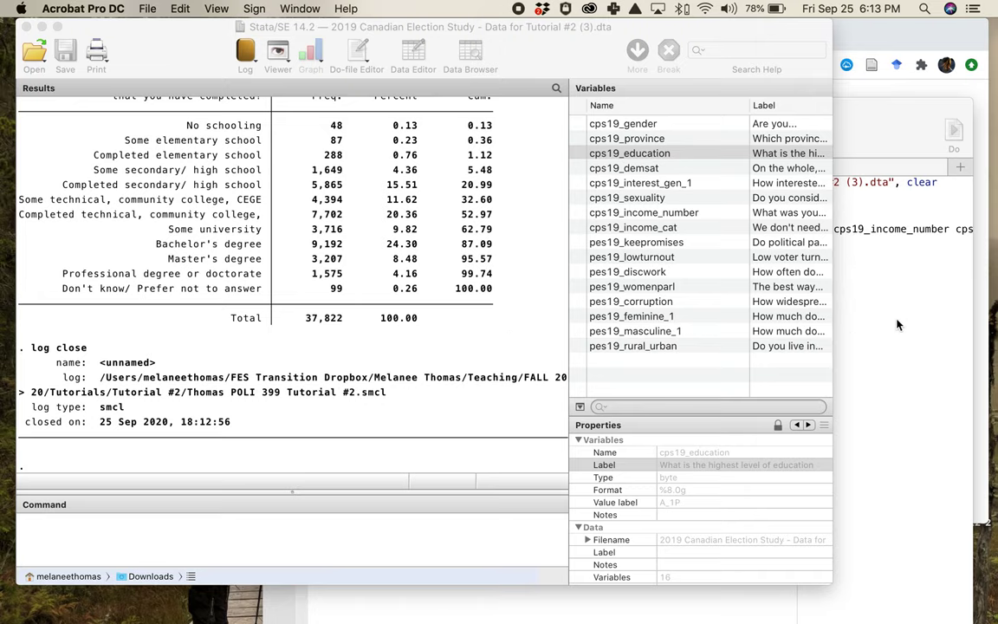
Save the untitled do-file in the Tutorial #2 folder, naming it with the owner's surname followed by "POLI 399 Tutorial #2"
click(898, 325)
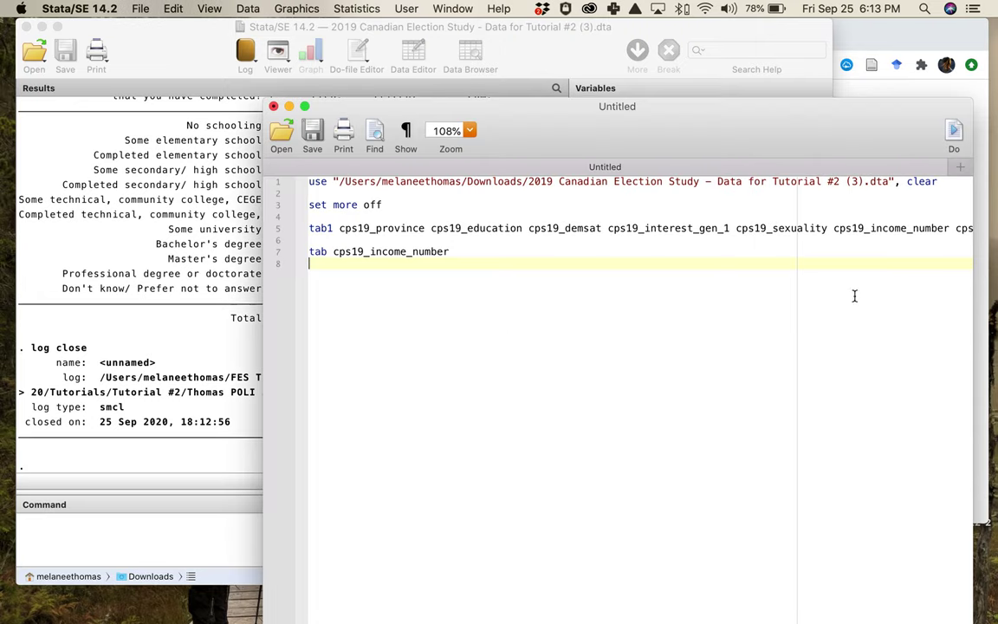
drag(684, 128, 641, 62)
click(271, 69)
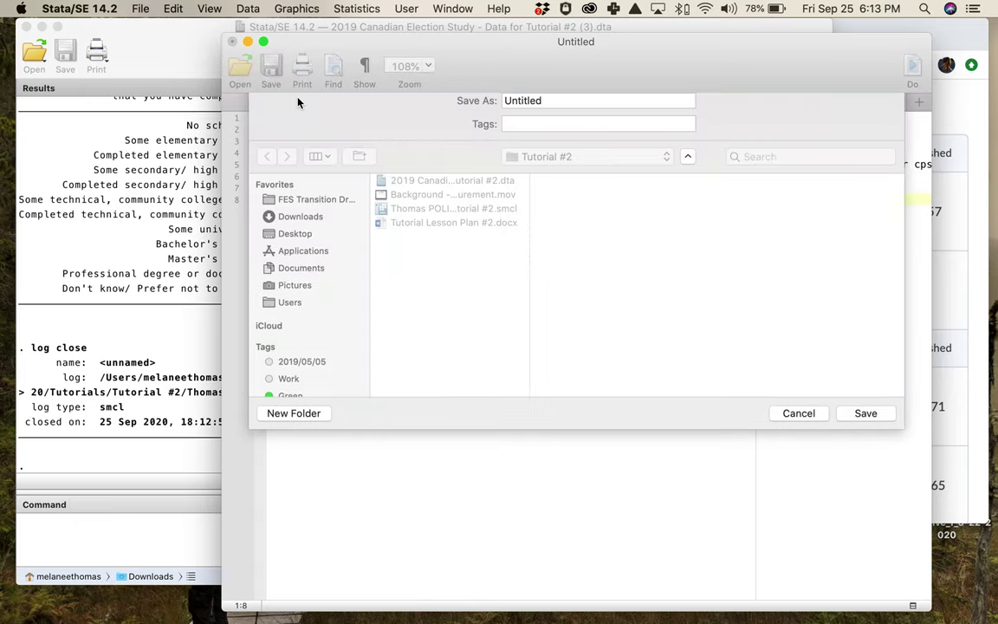
text(Th)
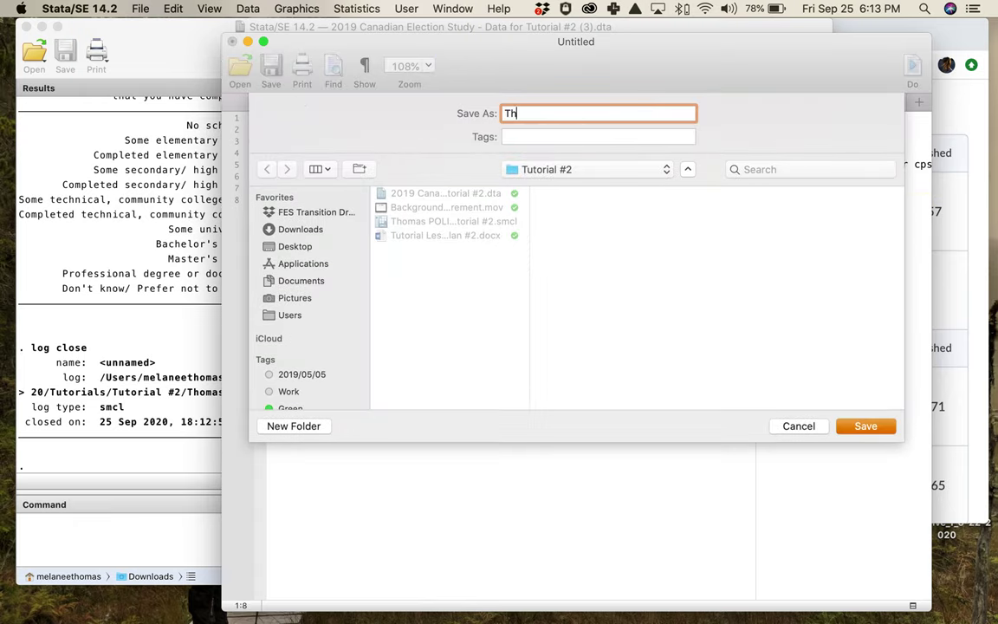
text(omas POLI 399)
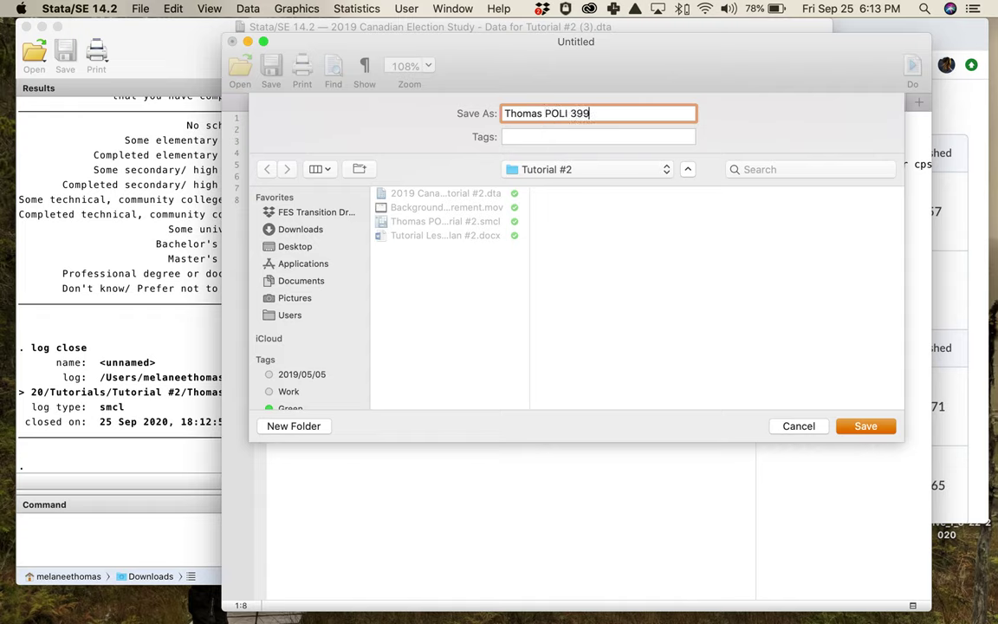
text( Tutorial #2)
key(Return)
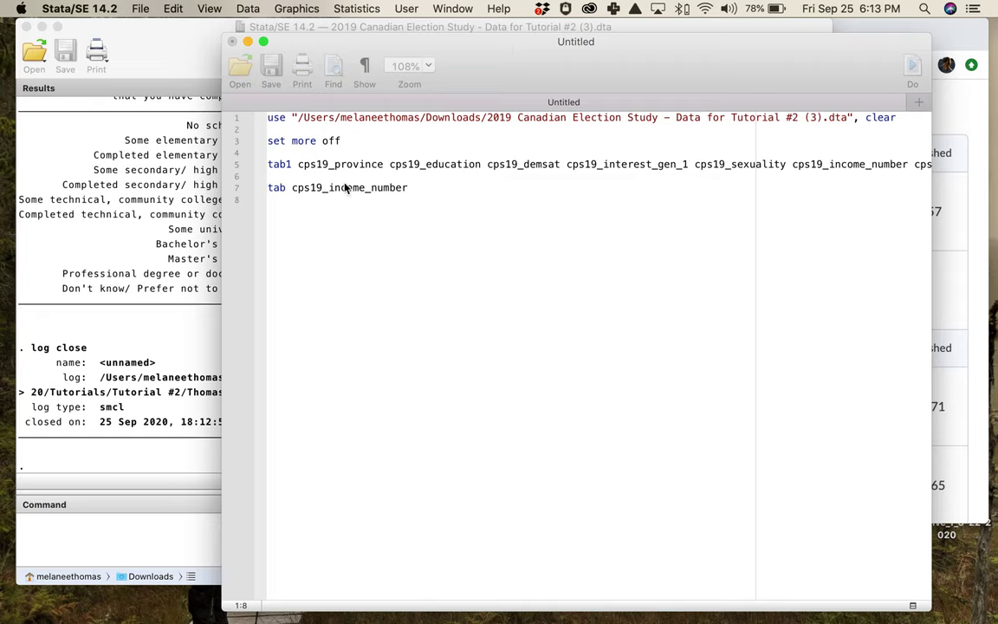
Switch to Chrome and open the POLI 399 course's Dropbox Folders page to view the Tutorials submission folder
click(248, 606)
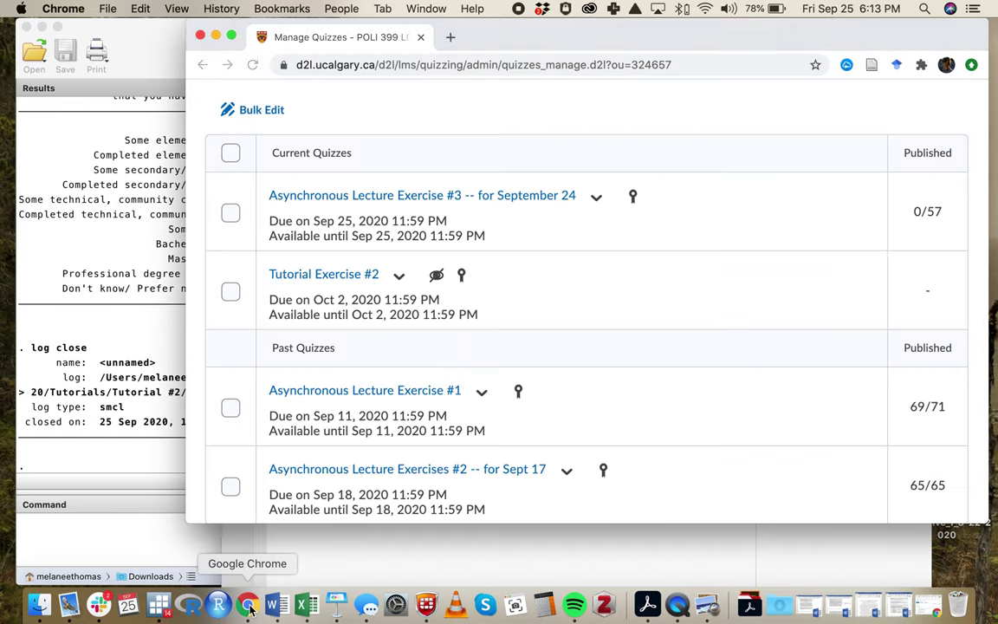
scroll(737, 371, up, 5)
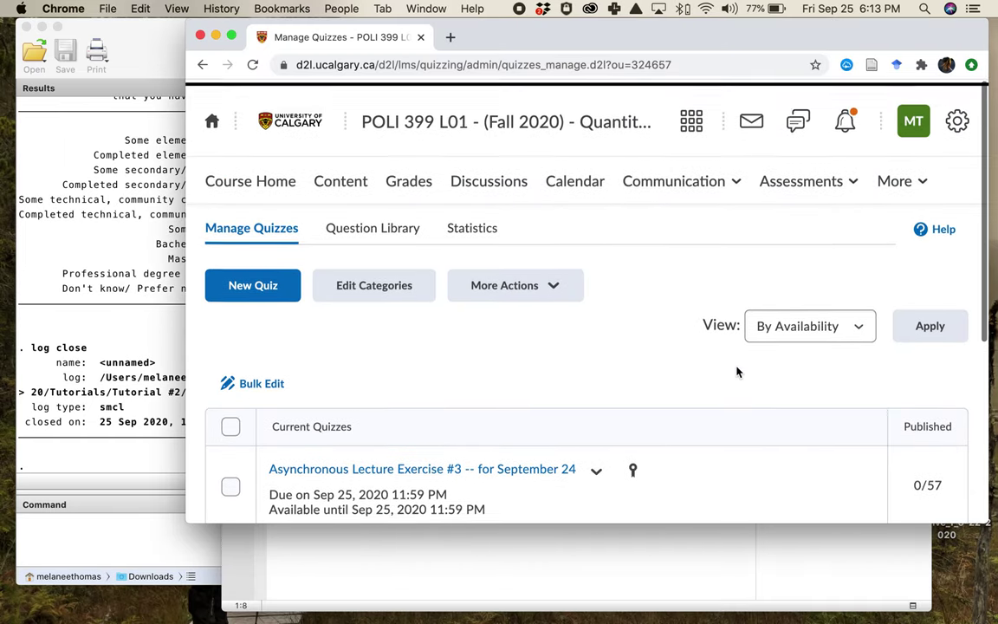
click(795, 179)
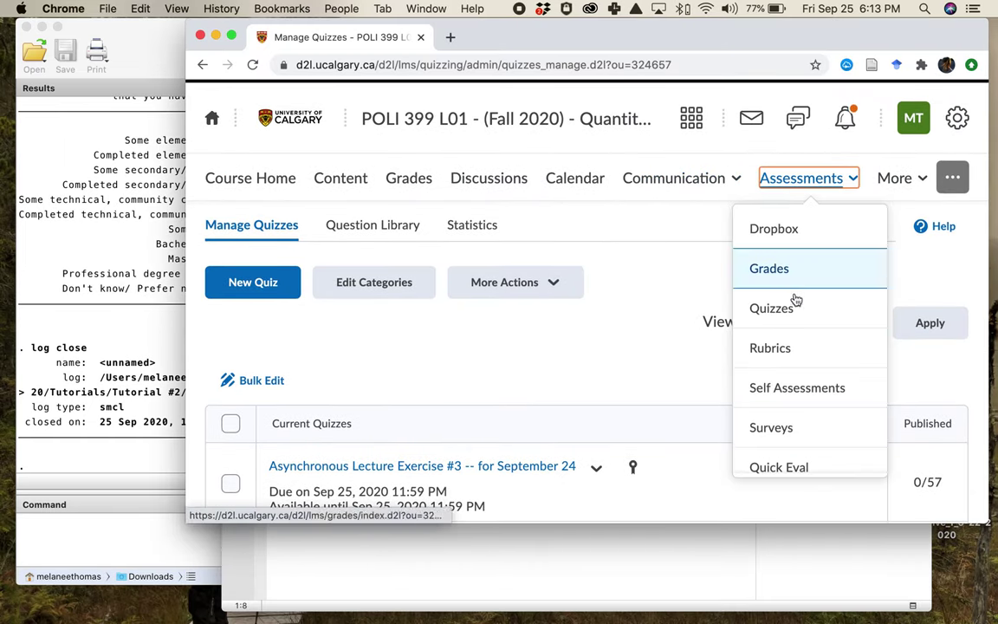
click(778, 236)
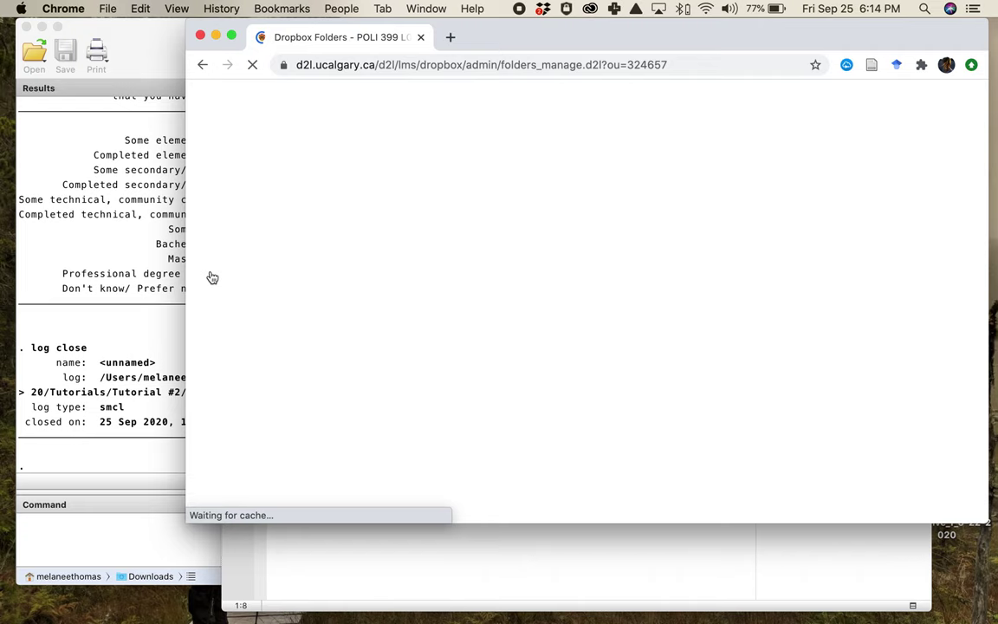
scroll(460, 476, down, 2)
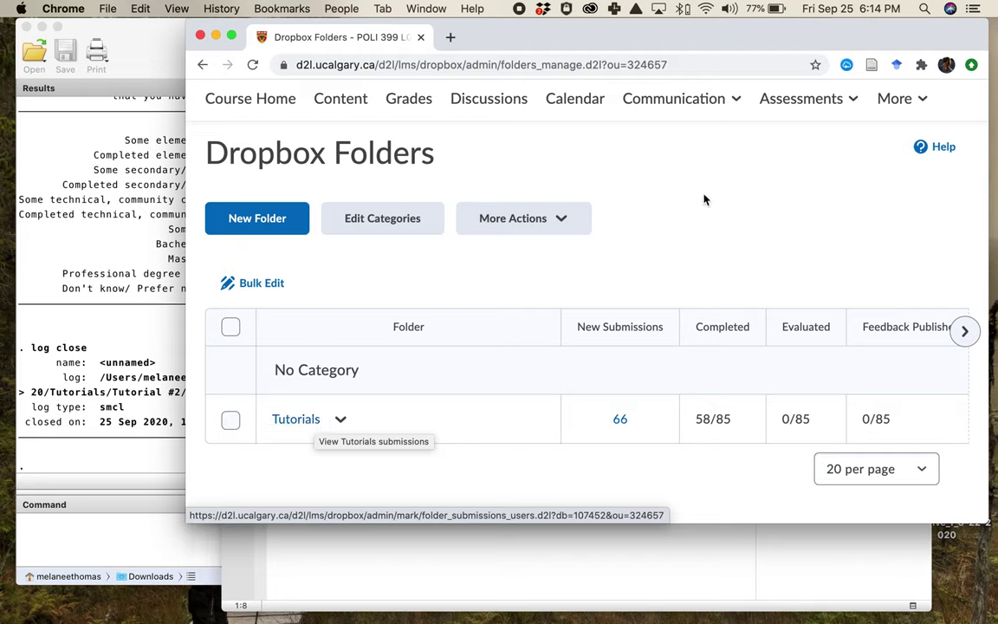
Open the course's Quizzes page to view where the tutorial exercise is found
click(804, 99)
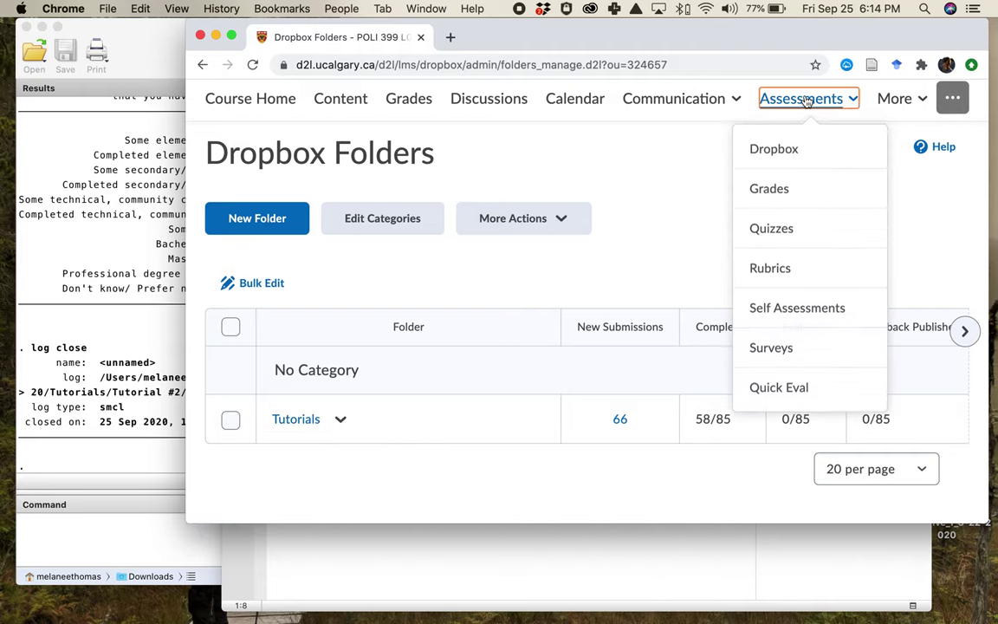
click(791, 239)
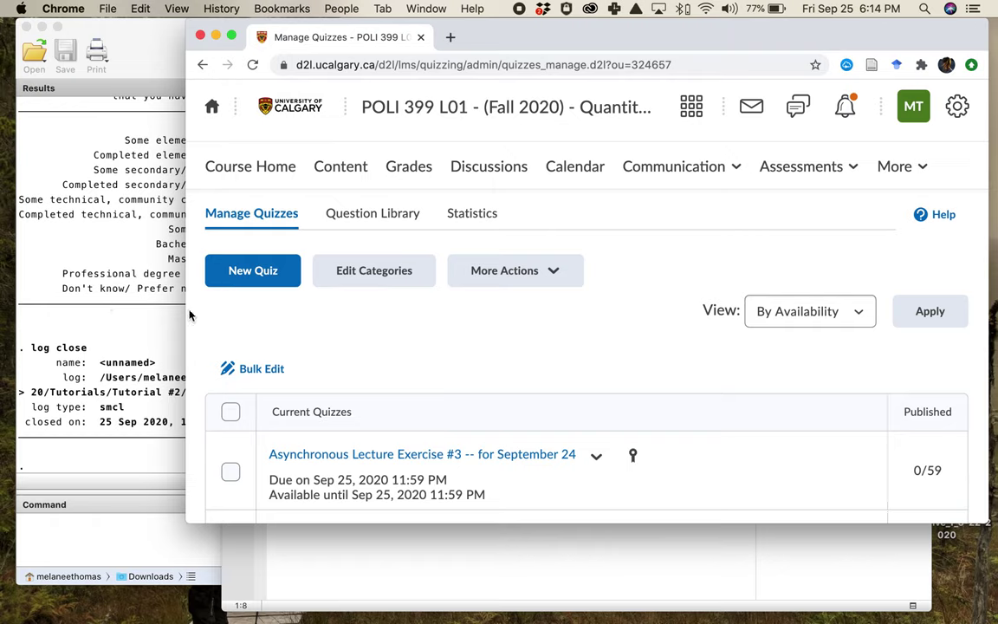
click(501, 225)
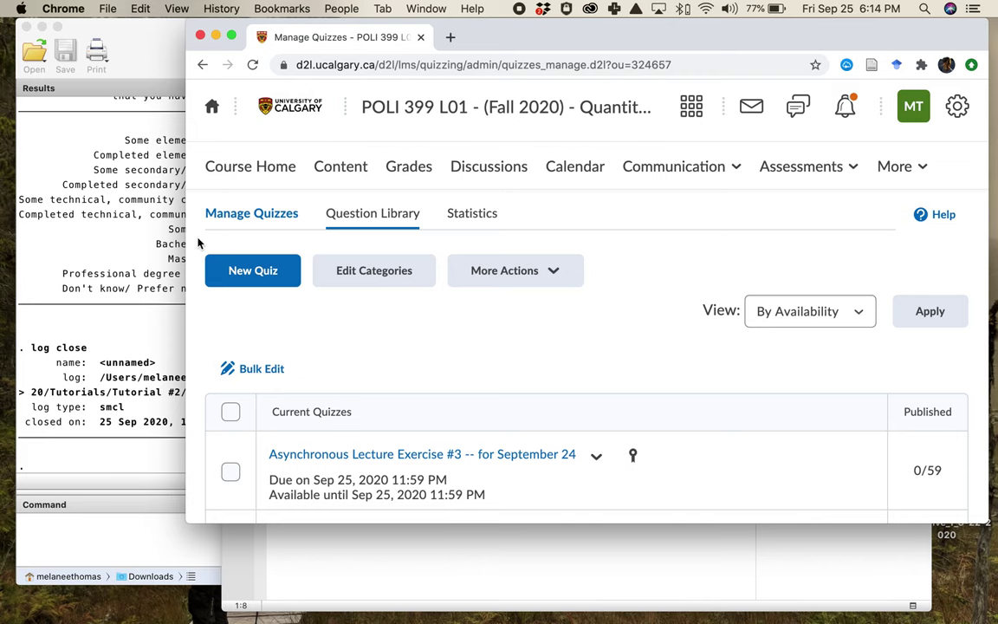
Return to Stata to glance over the final results, and hide the Stata and Chrome windows to clear the desktop
click(119, 253)
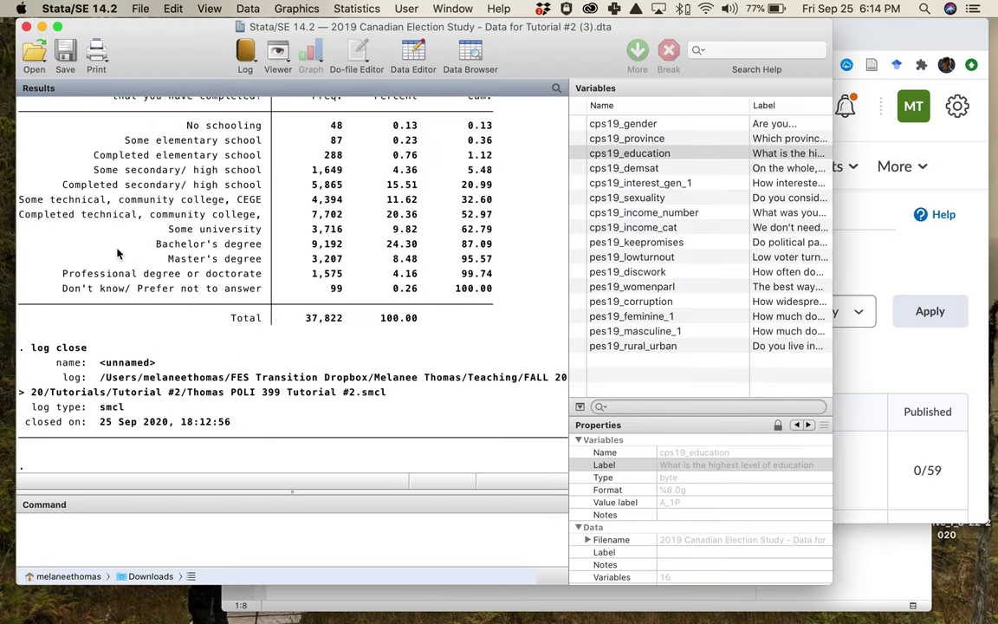
scroll(119, 253, up, 1)
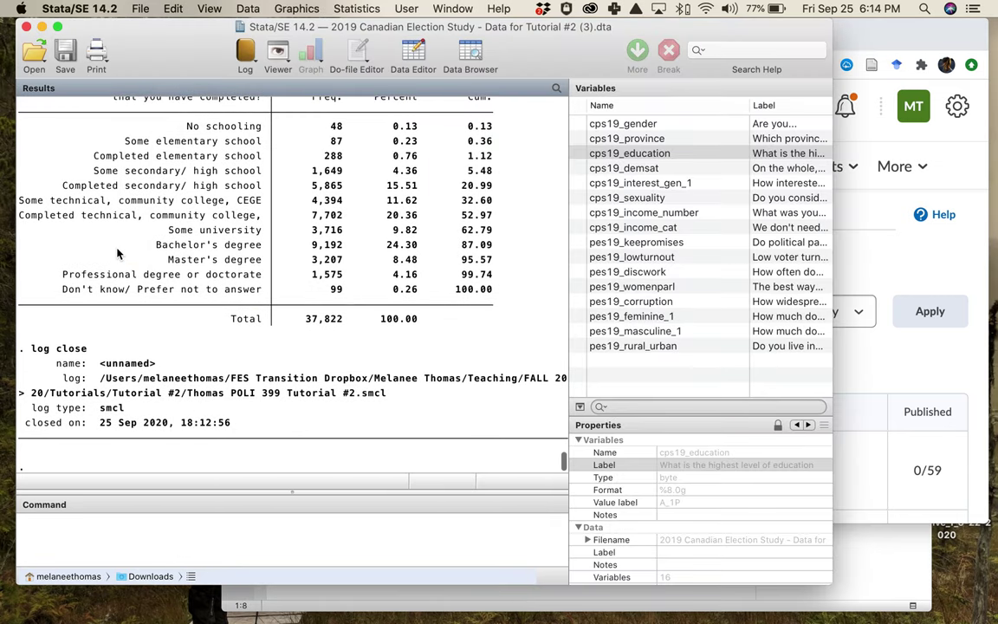
scroll(319, 306, up, 2)
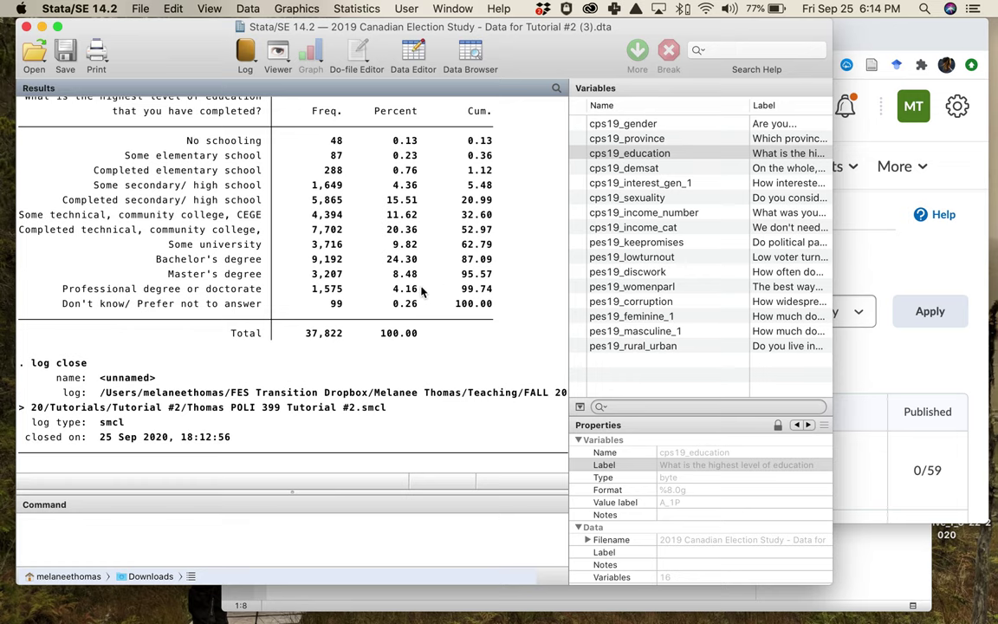
key(super+h)
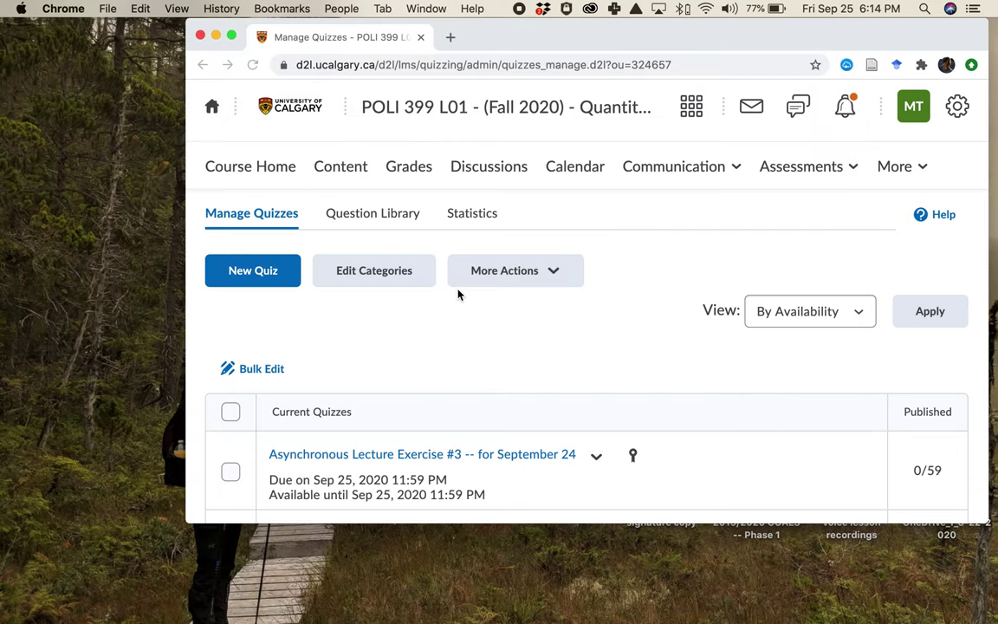
key(super+h)
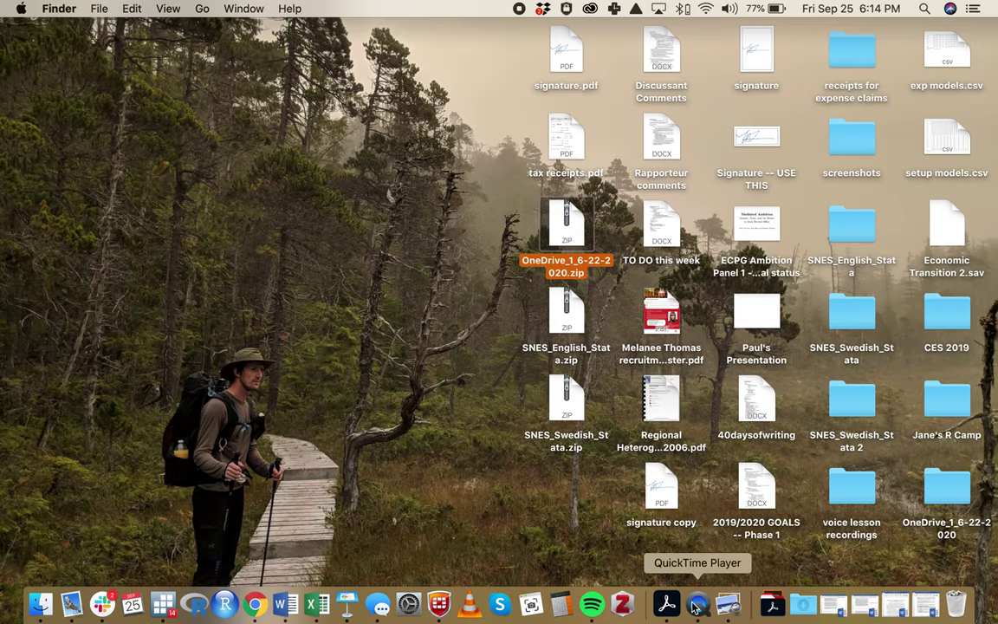